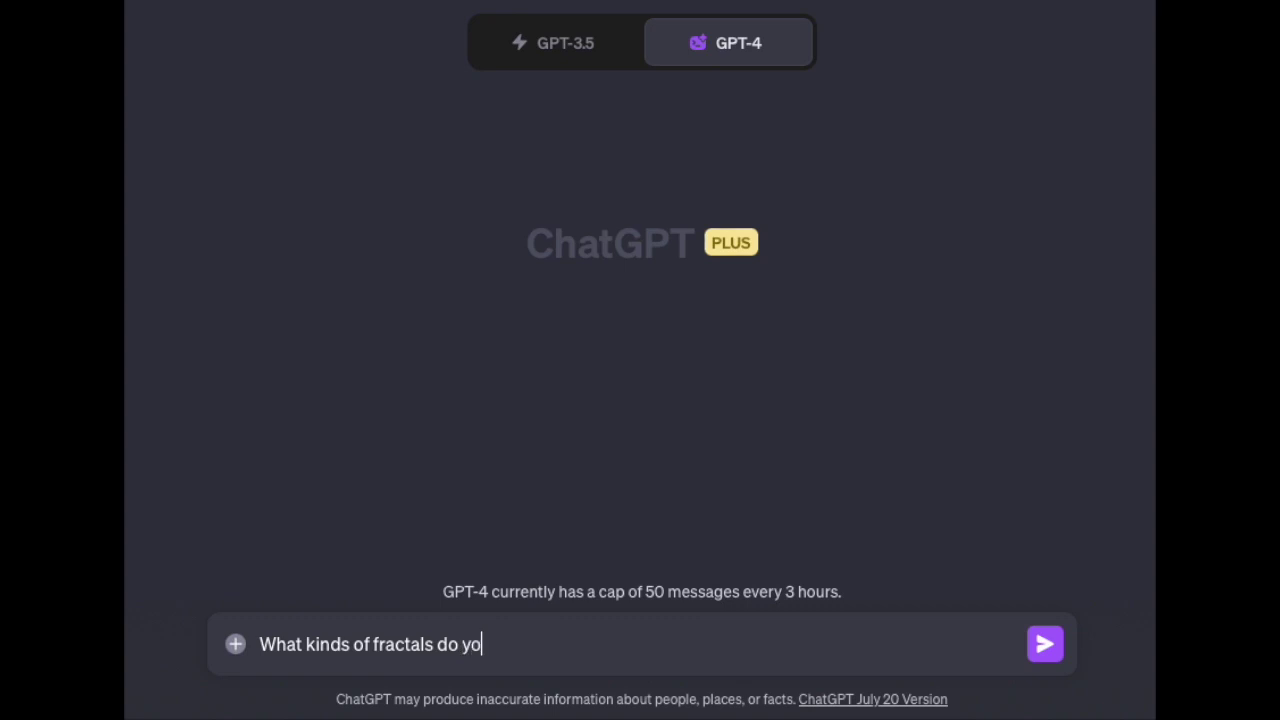
Step: Ask the chatbot "What kinds of fractals do you know about?"
type("know about?")
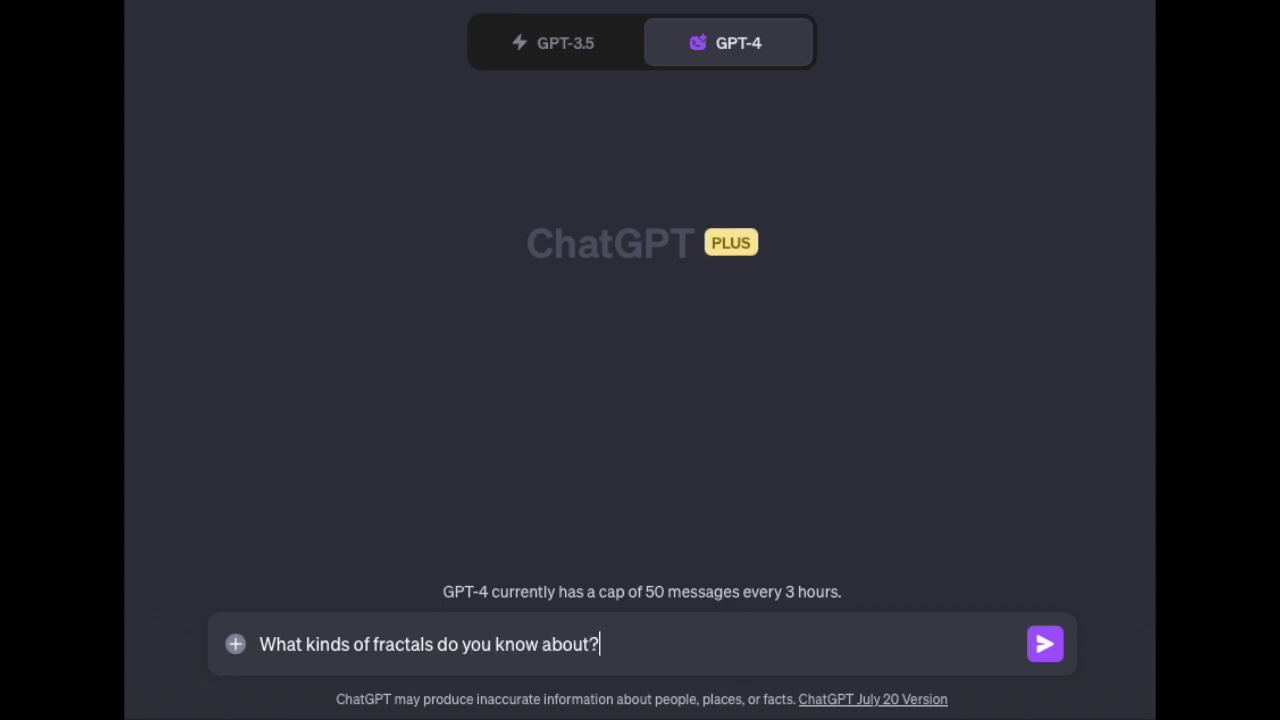
key("Return")
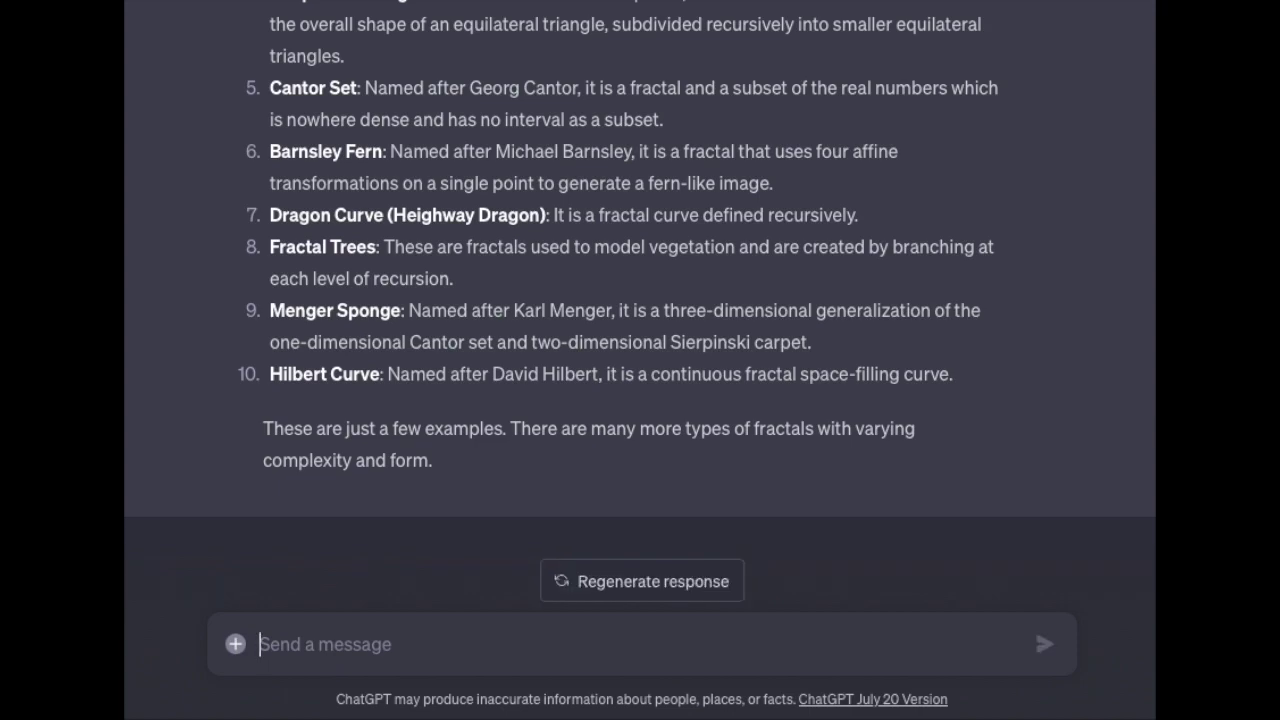
Step: Send a message proposing to play with the Lock snowflake and asking for its simplest version, just a triangle, called the "0th order" snowflake
type("Ni")
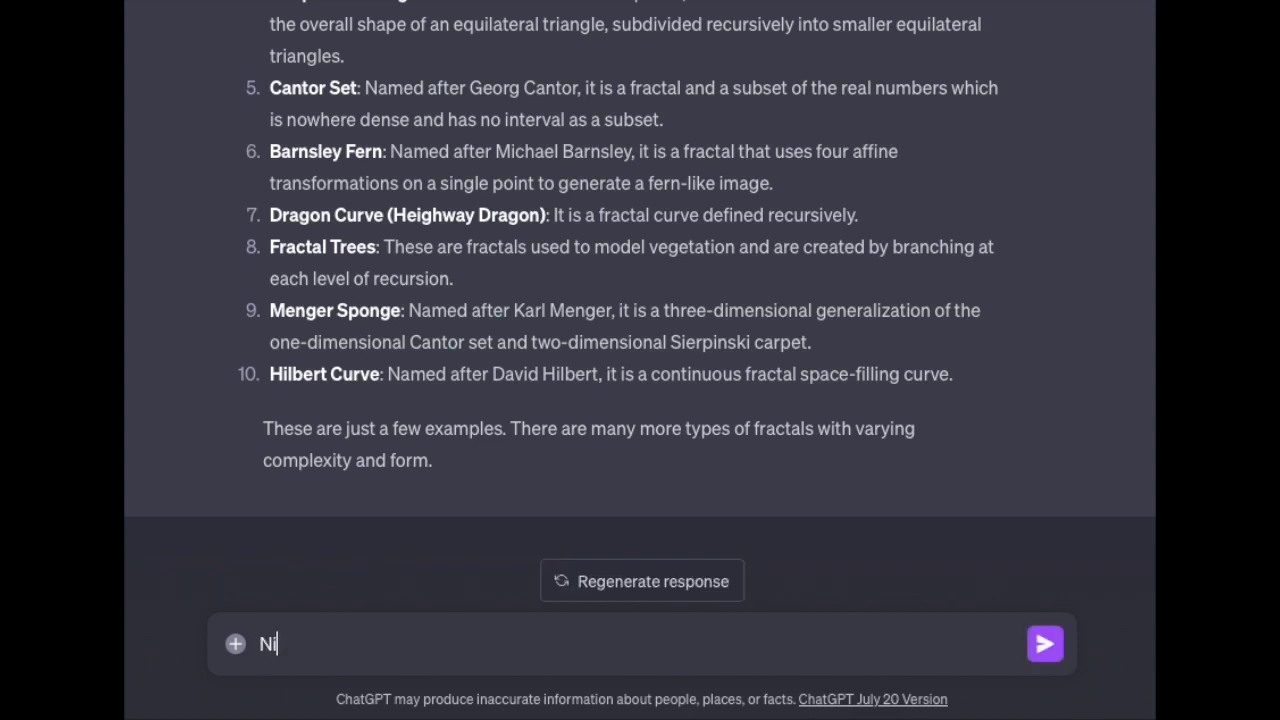
type("ce.  Let's play with the Kock")
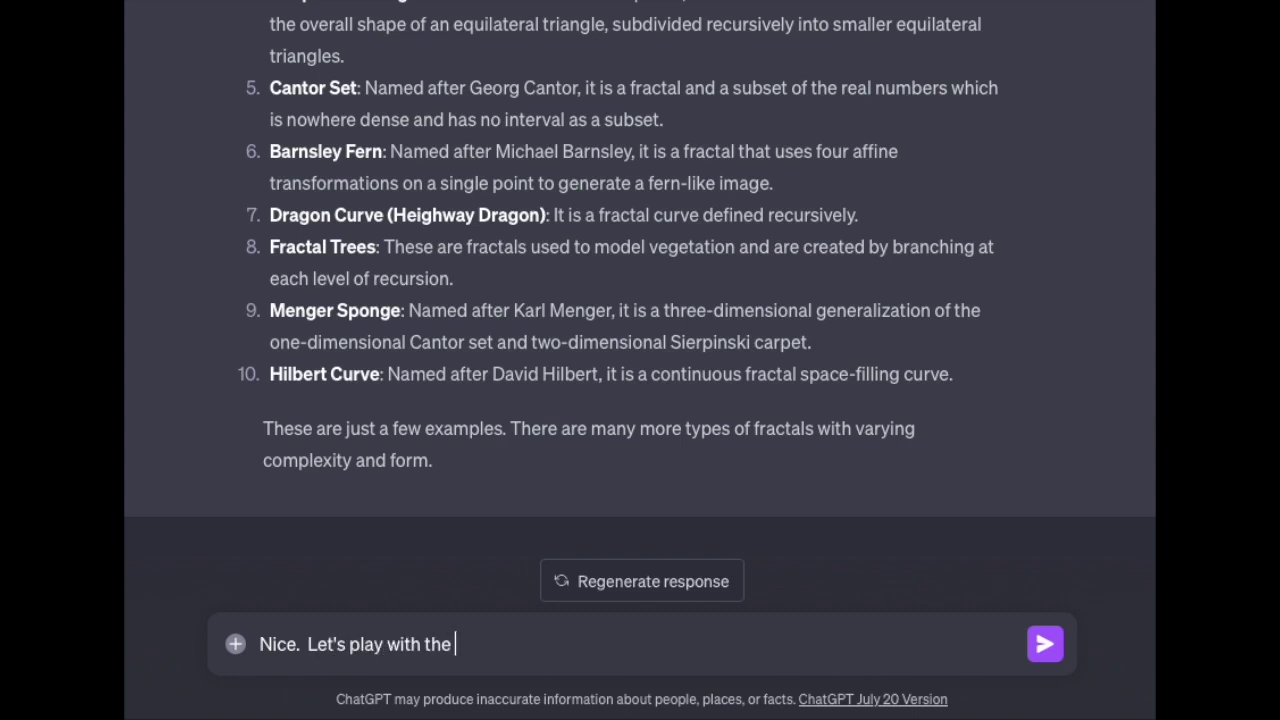
key("BackSpace")
key("BackSpace")
key("BackSpace")
key("BackSpace")
type("Lock snow")
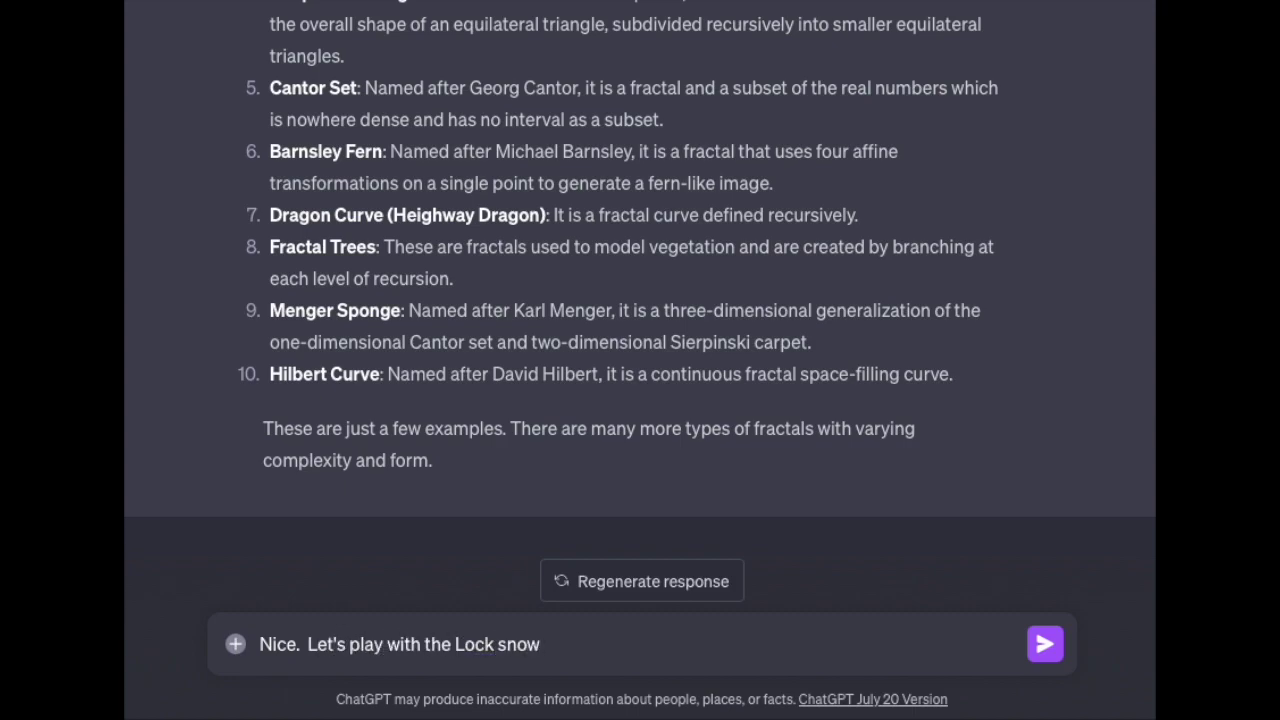
type("flake.  To start with, can you dr")
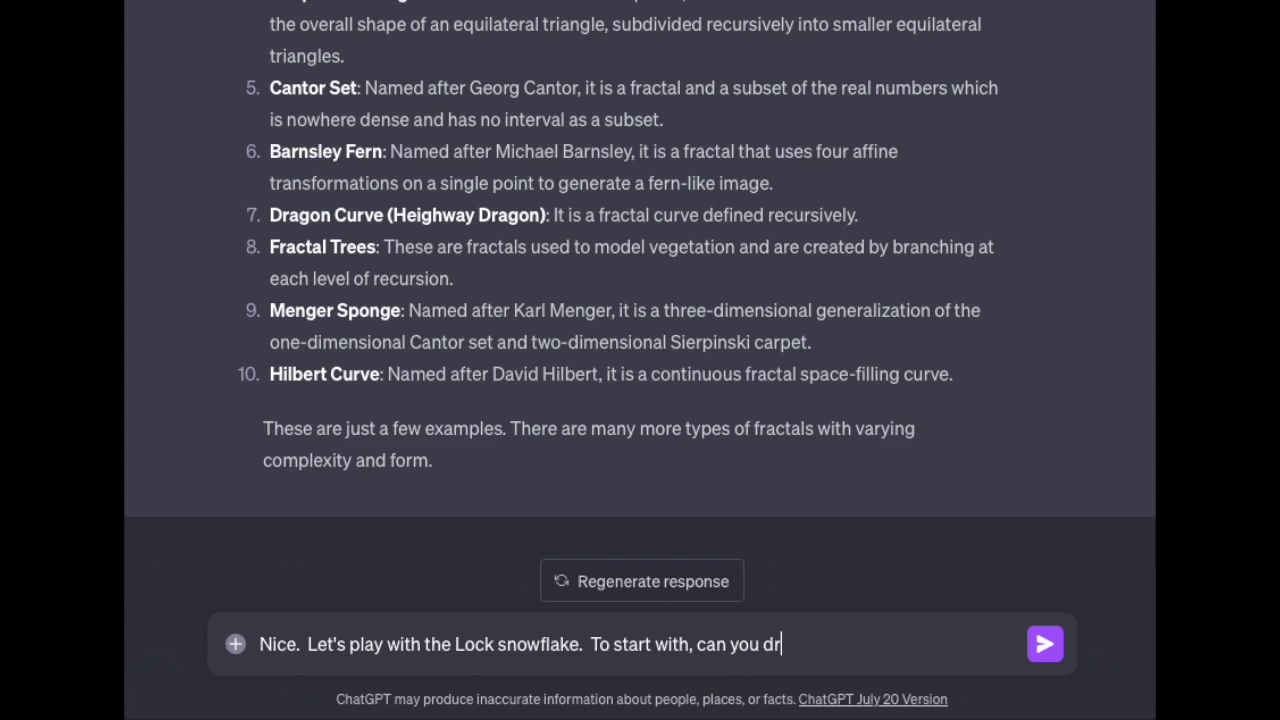
type("aw the simplest")
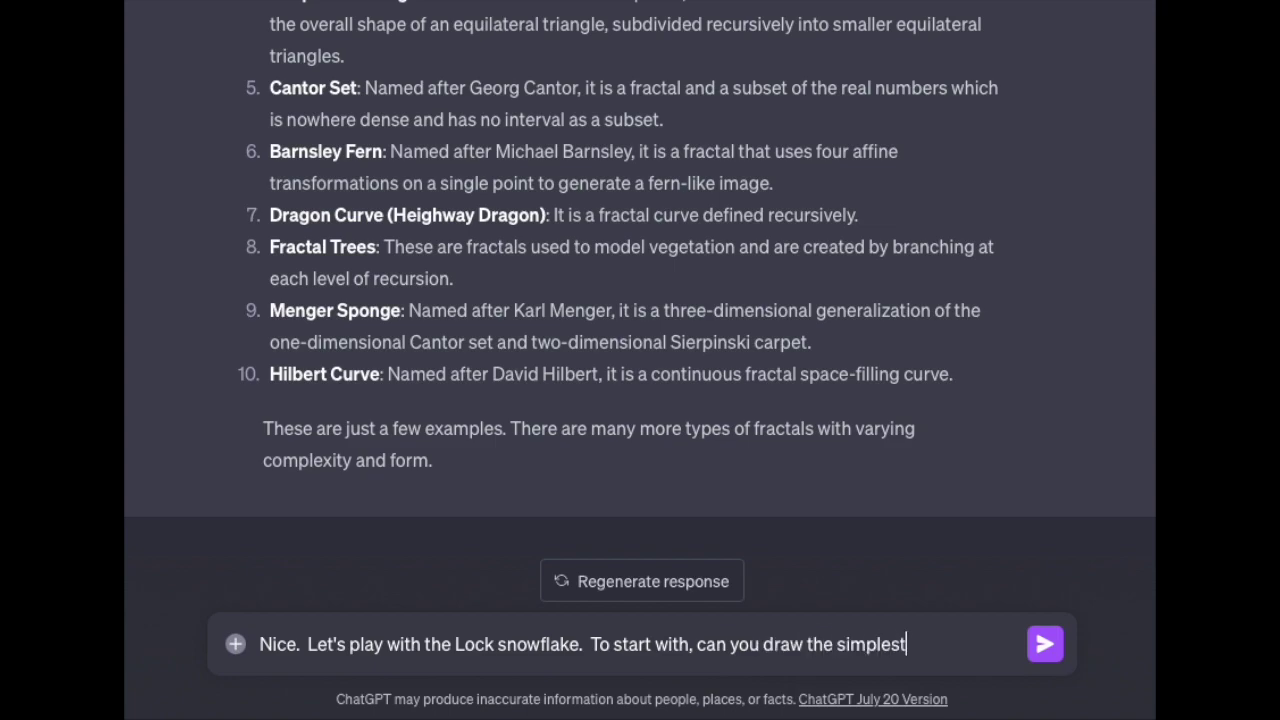
type(" version of")
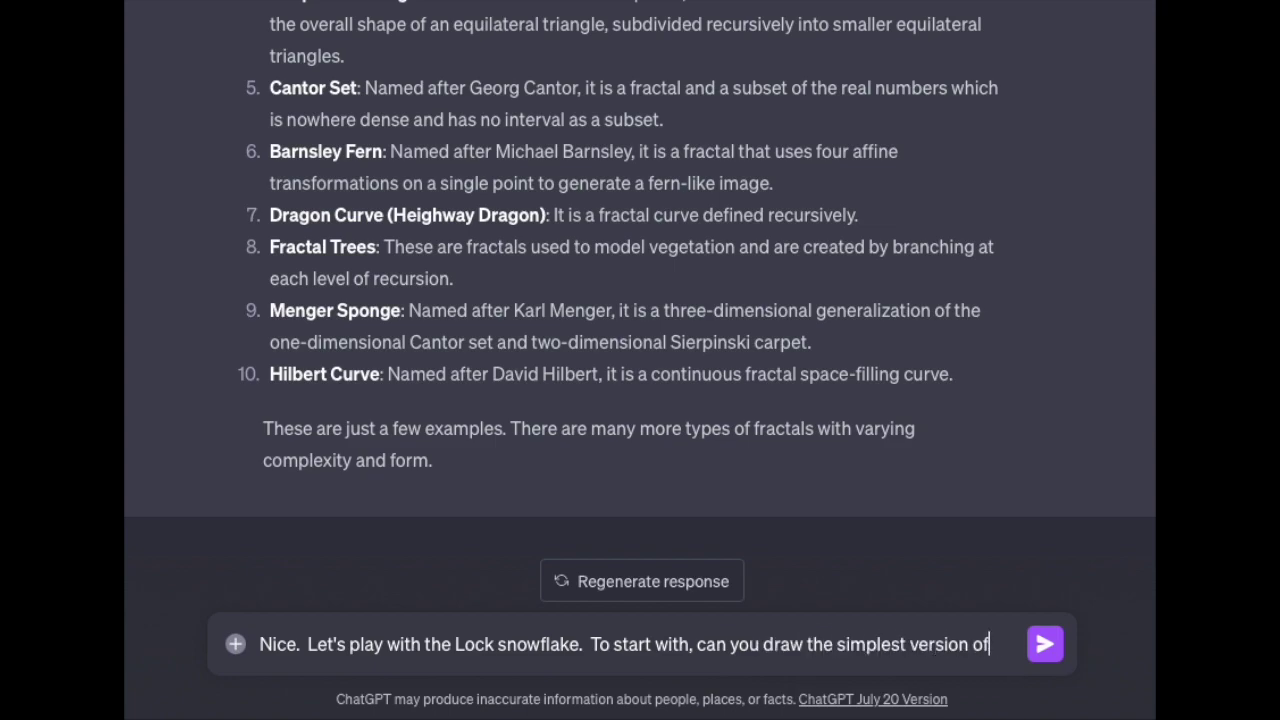
type(" that --")
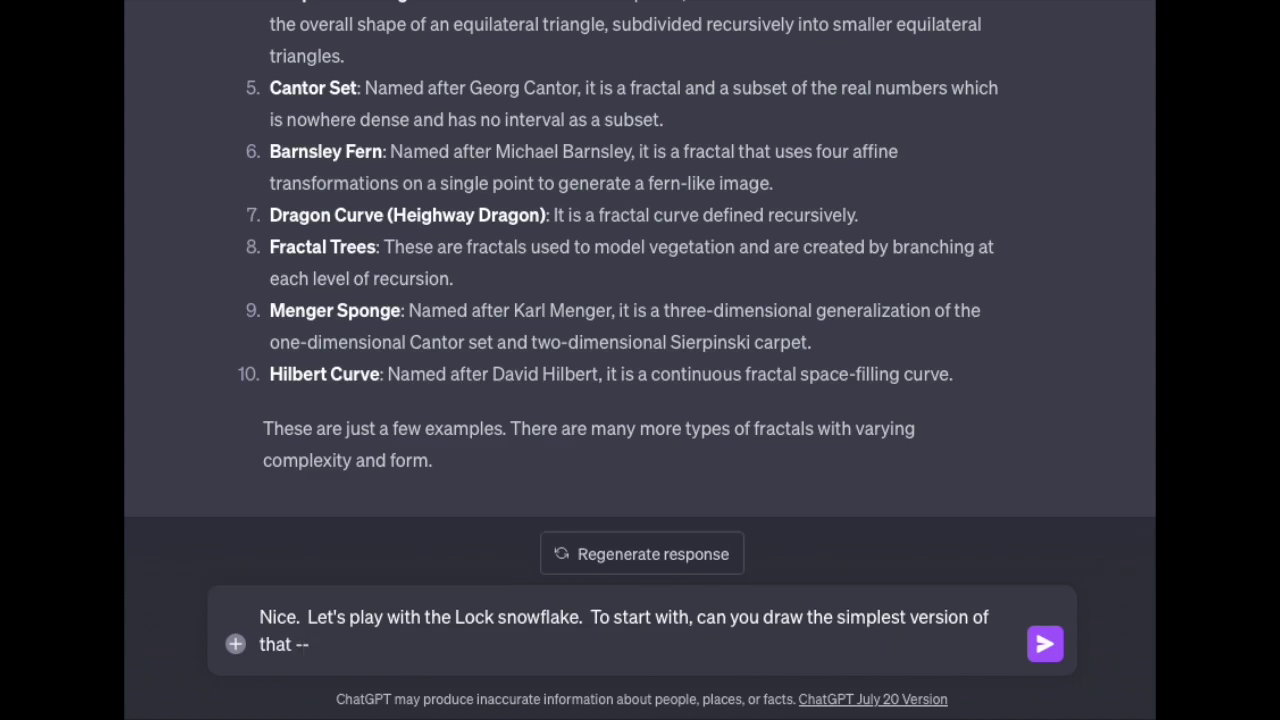
type(" just a triang")
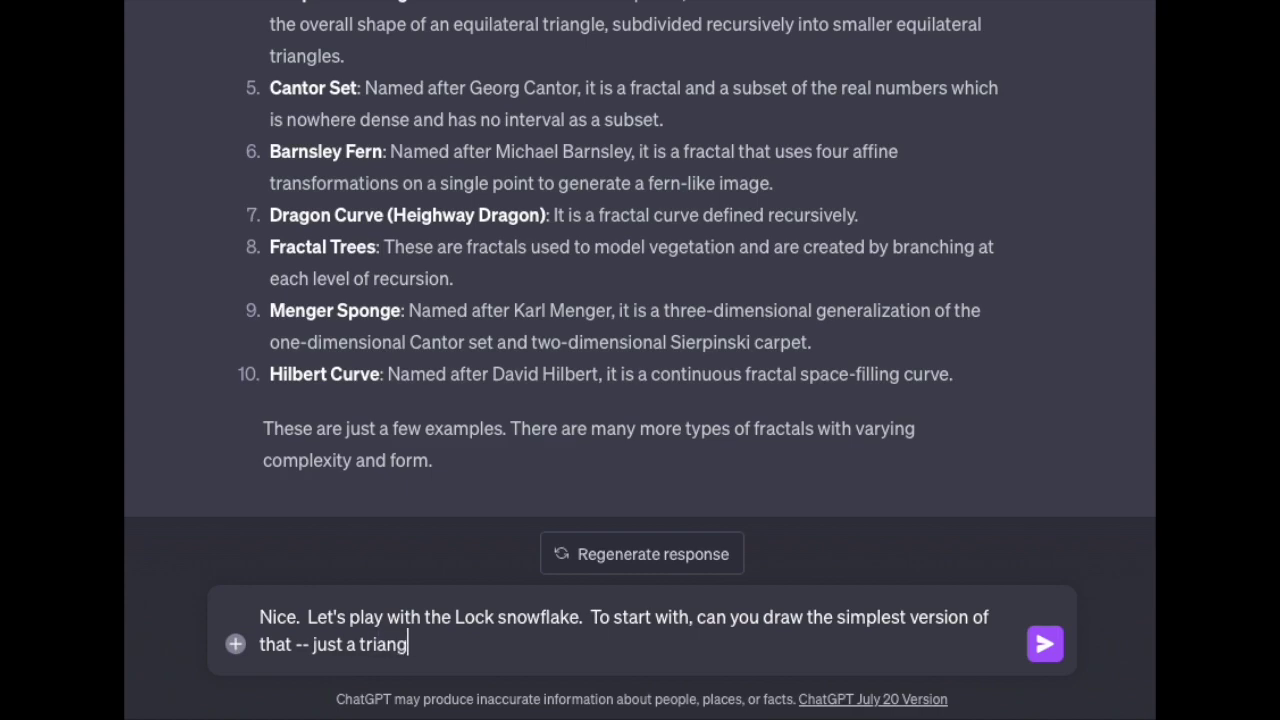
type("le.  Let's call that the \"")
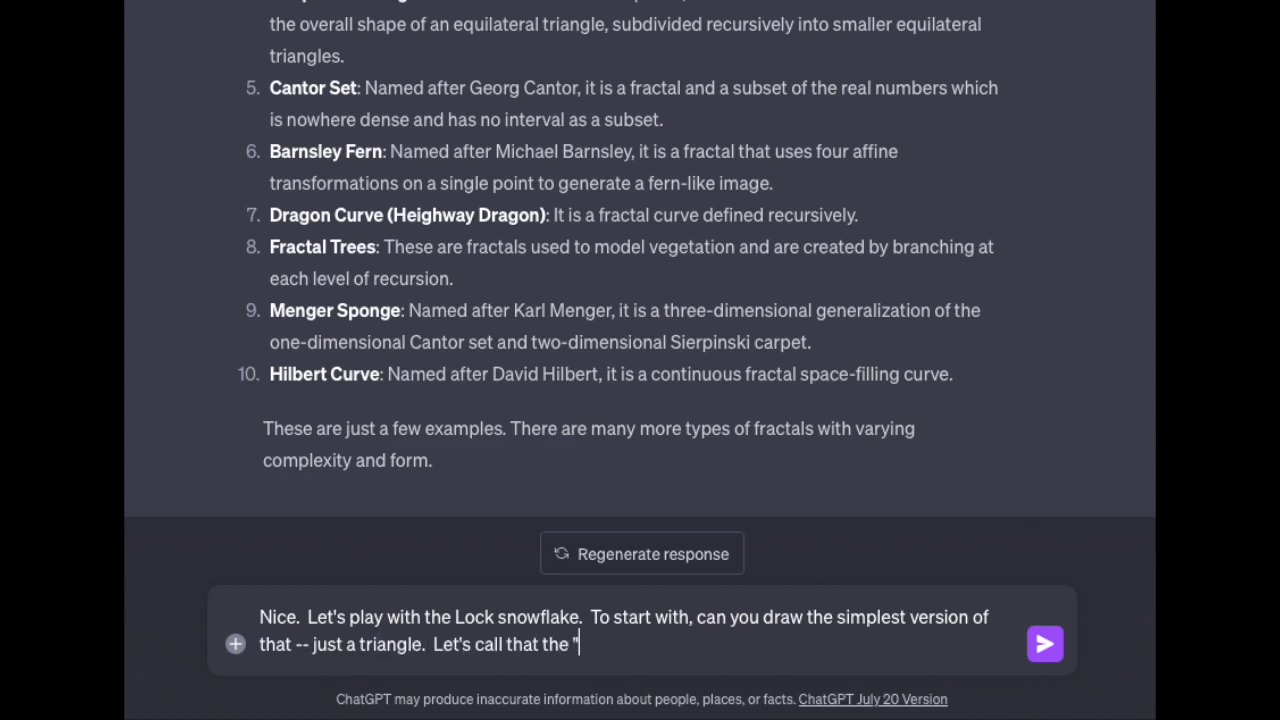
type("0th order\" snowflake.")
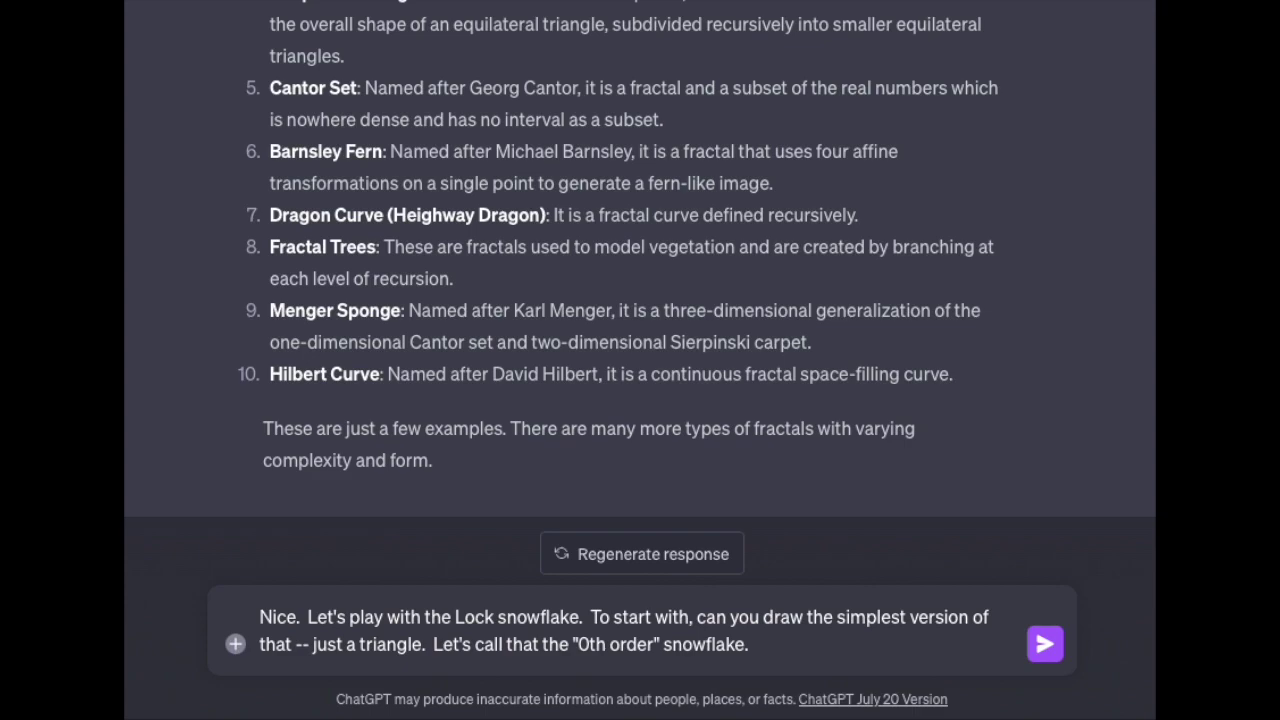
key("Return")
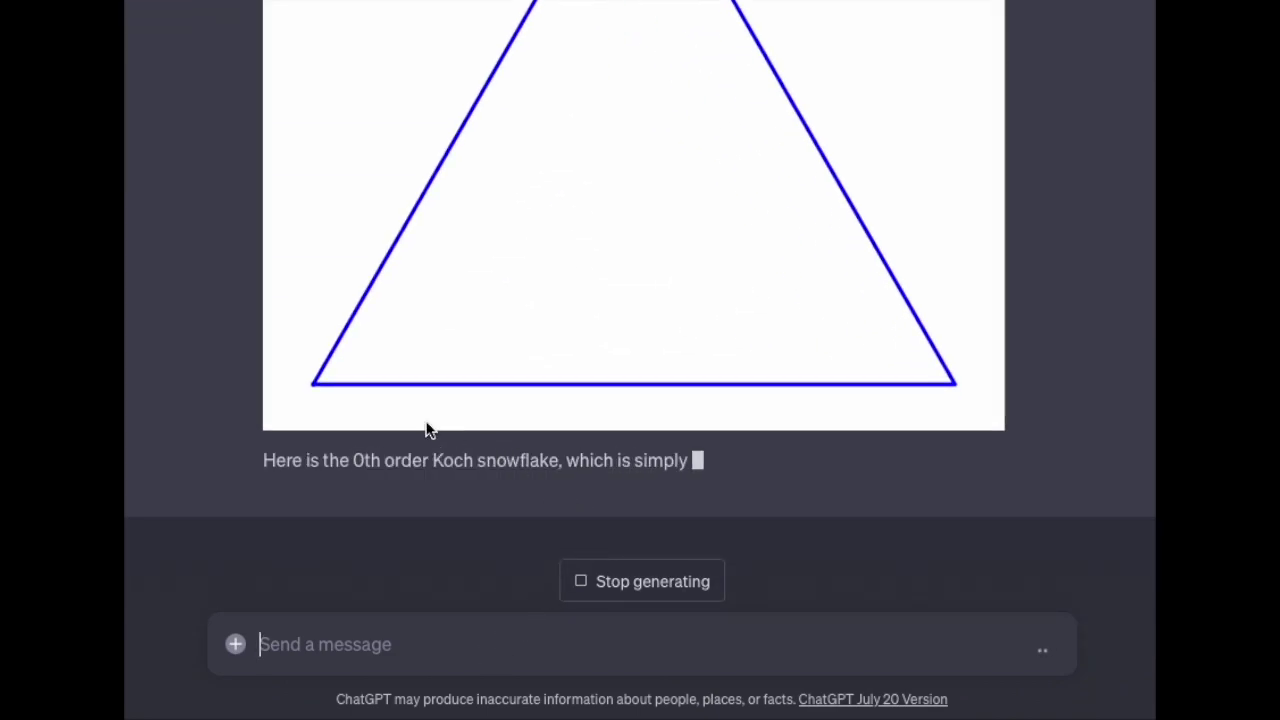
Step: Reply "Perfect -- well done." and ask for a 1st order snowflake with each line segment replaced with 4 line segments forming a shape with a spike
scroll(227, 366, "up", 3)
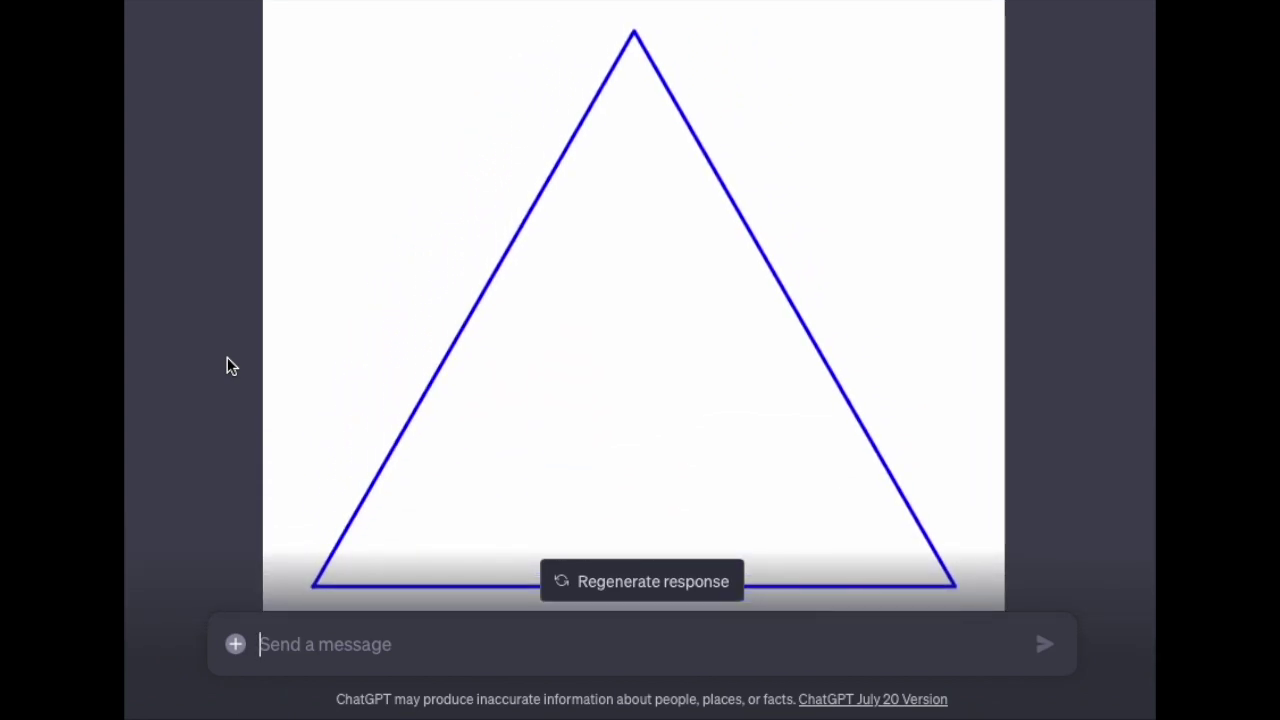
scroll(221, 387, "up", 1)
scroll(221, 386, "down", 3)
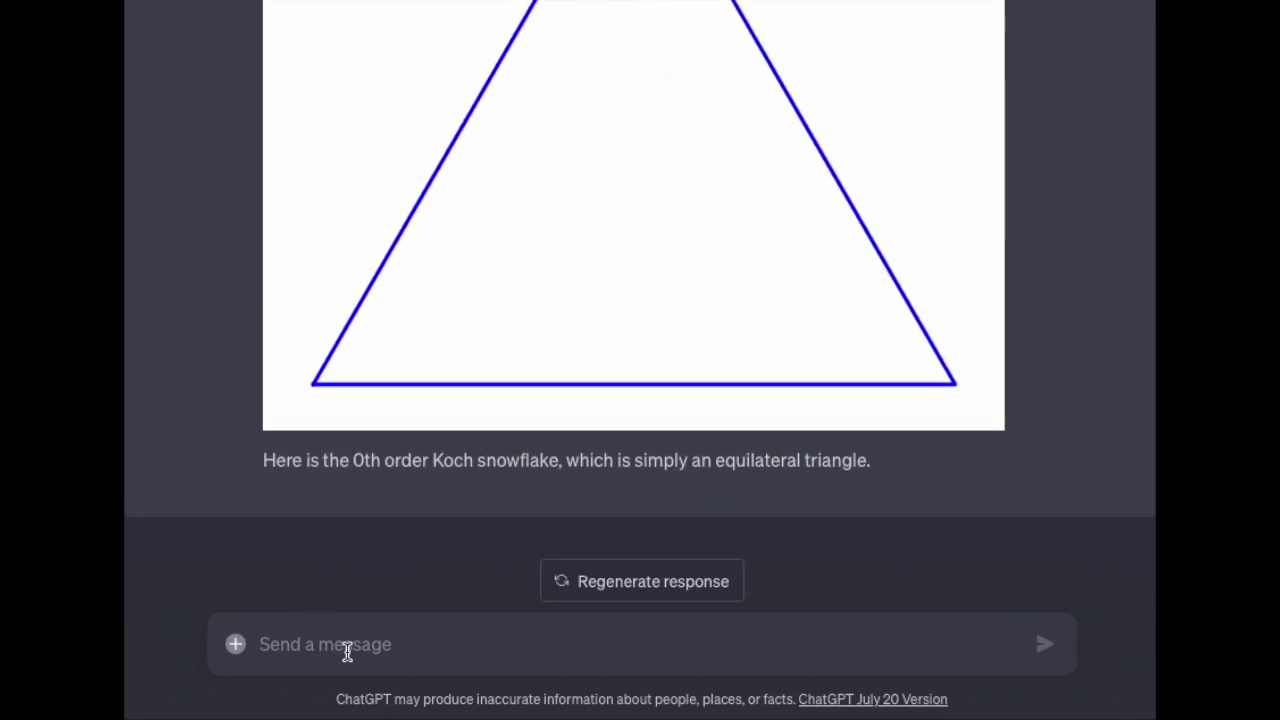
type("Perfect -- well done.")
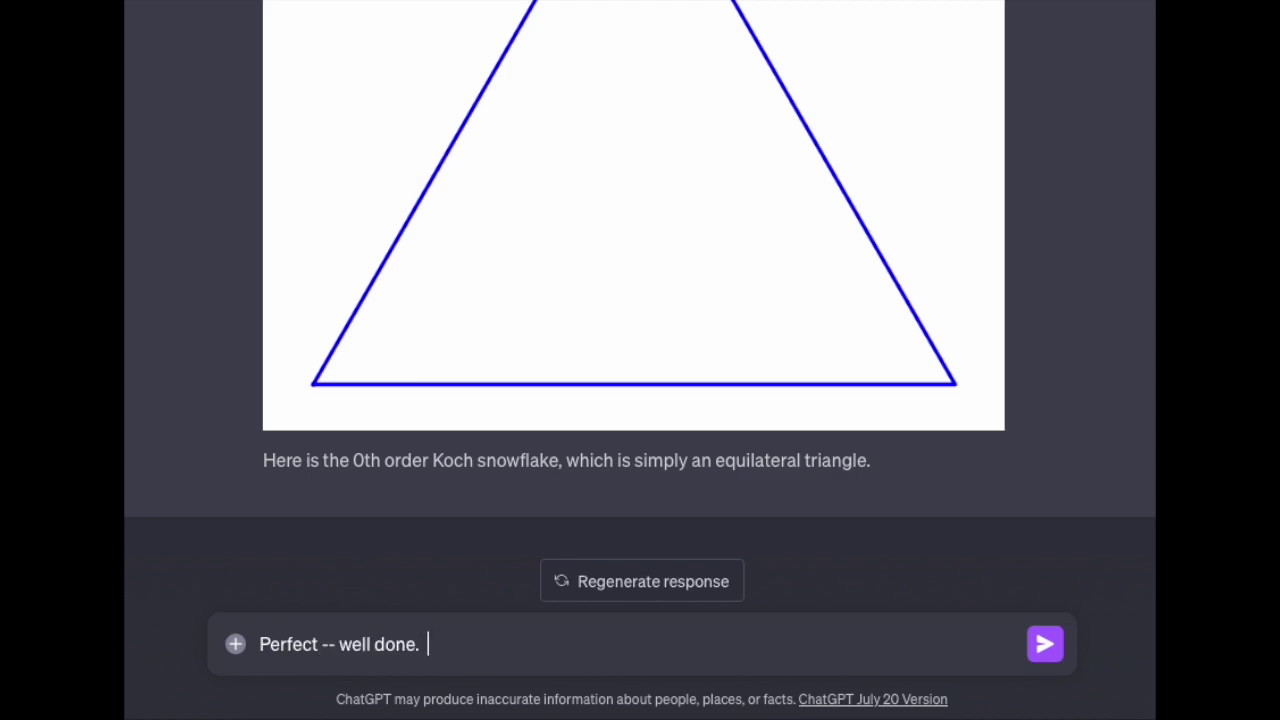
type("  Now, can you")
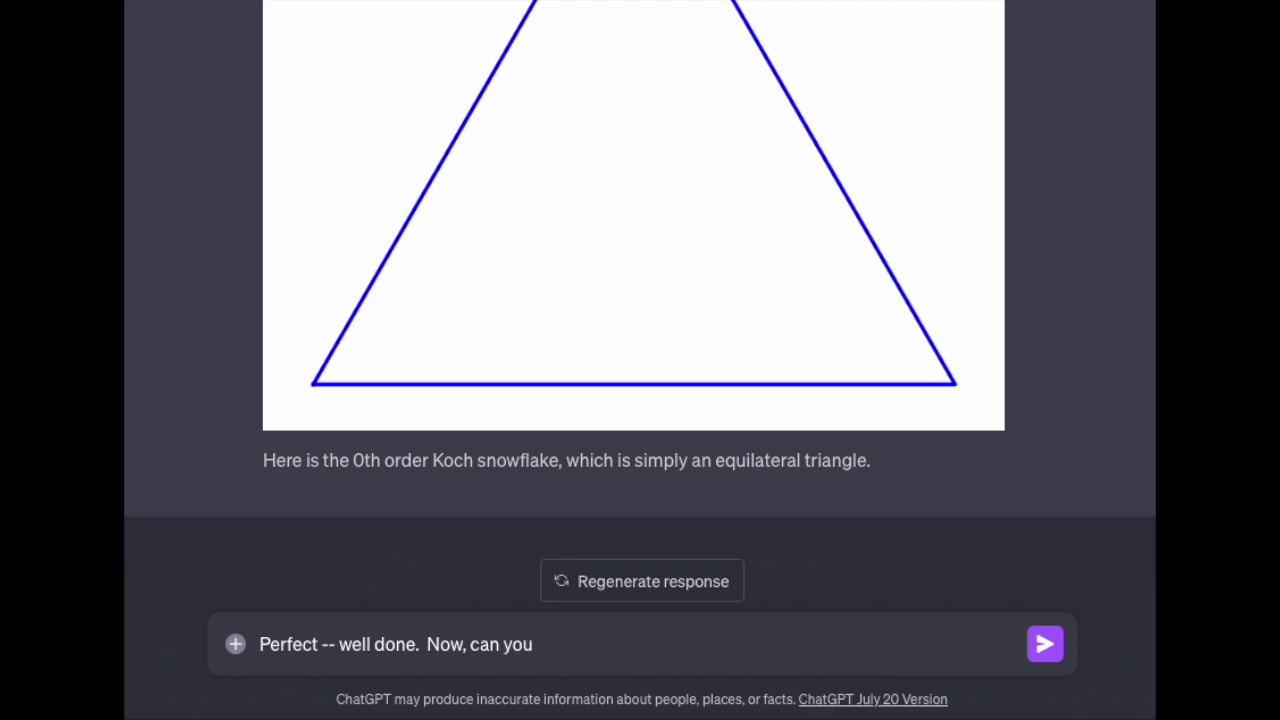
type("draw a 1st order sno")
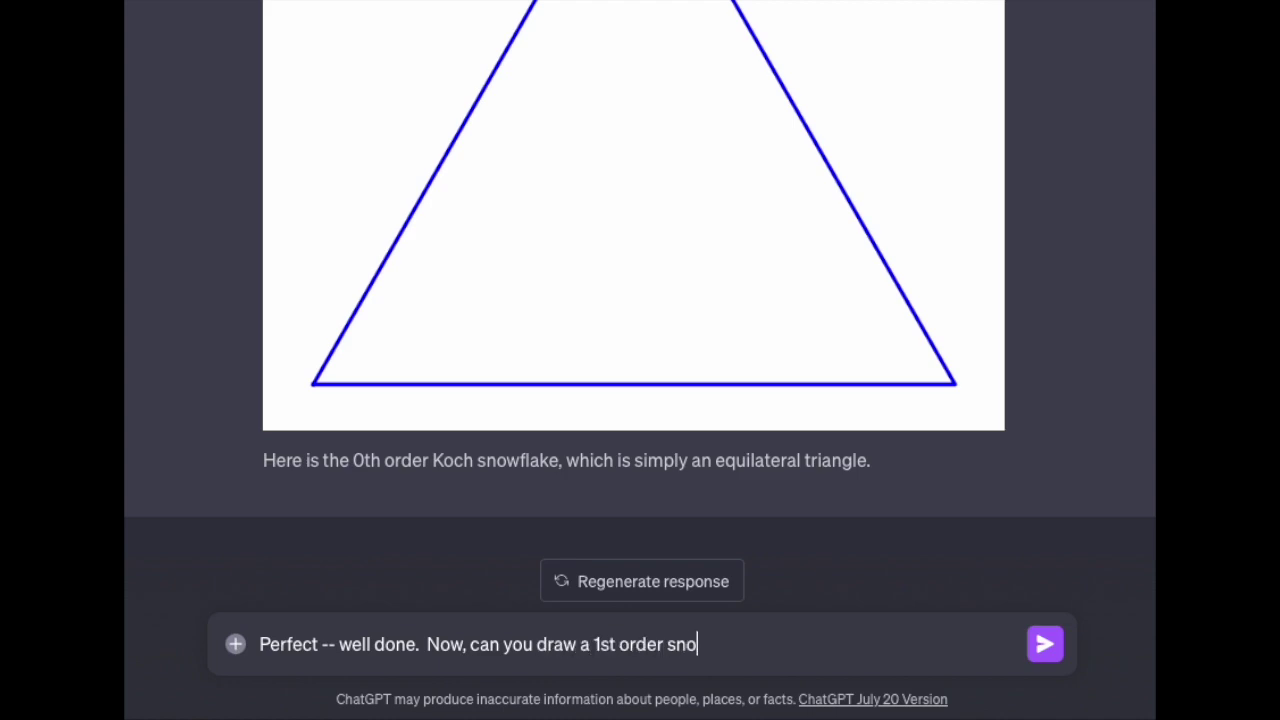
type("wflake -- where each line segment has b")
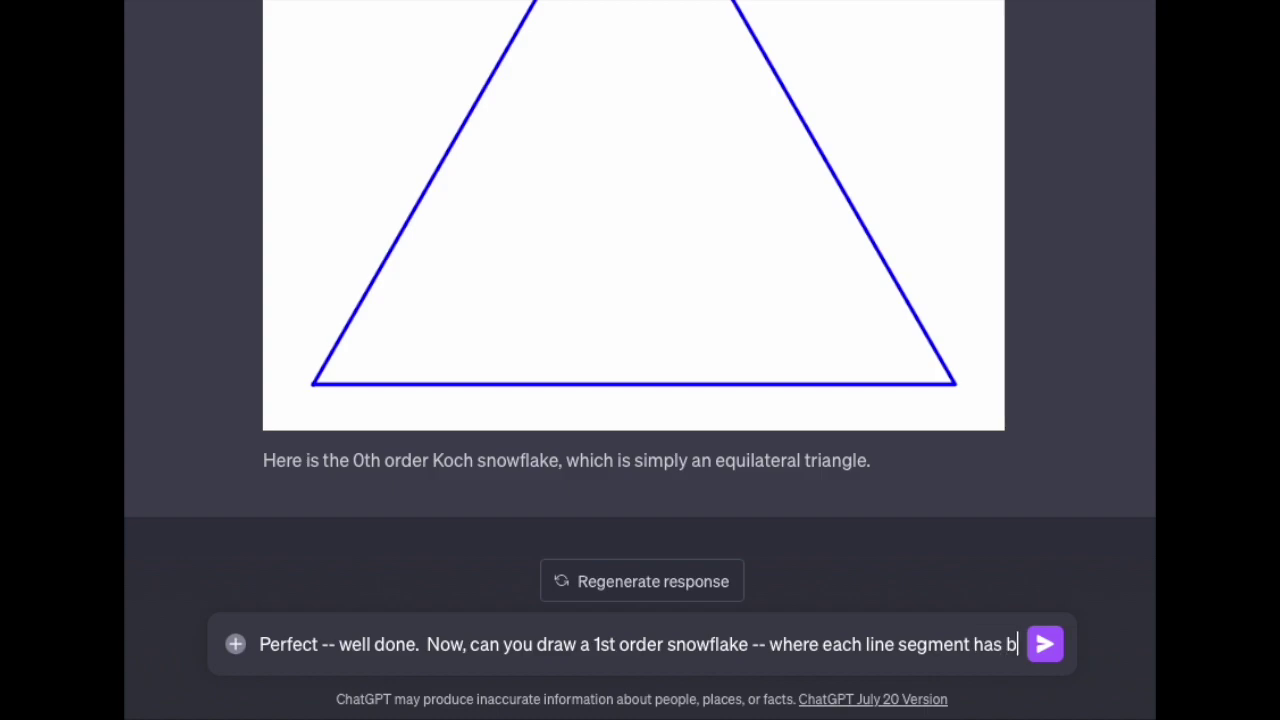
type("een replaced with 4 line segments")
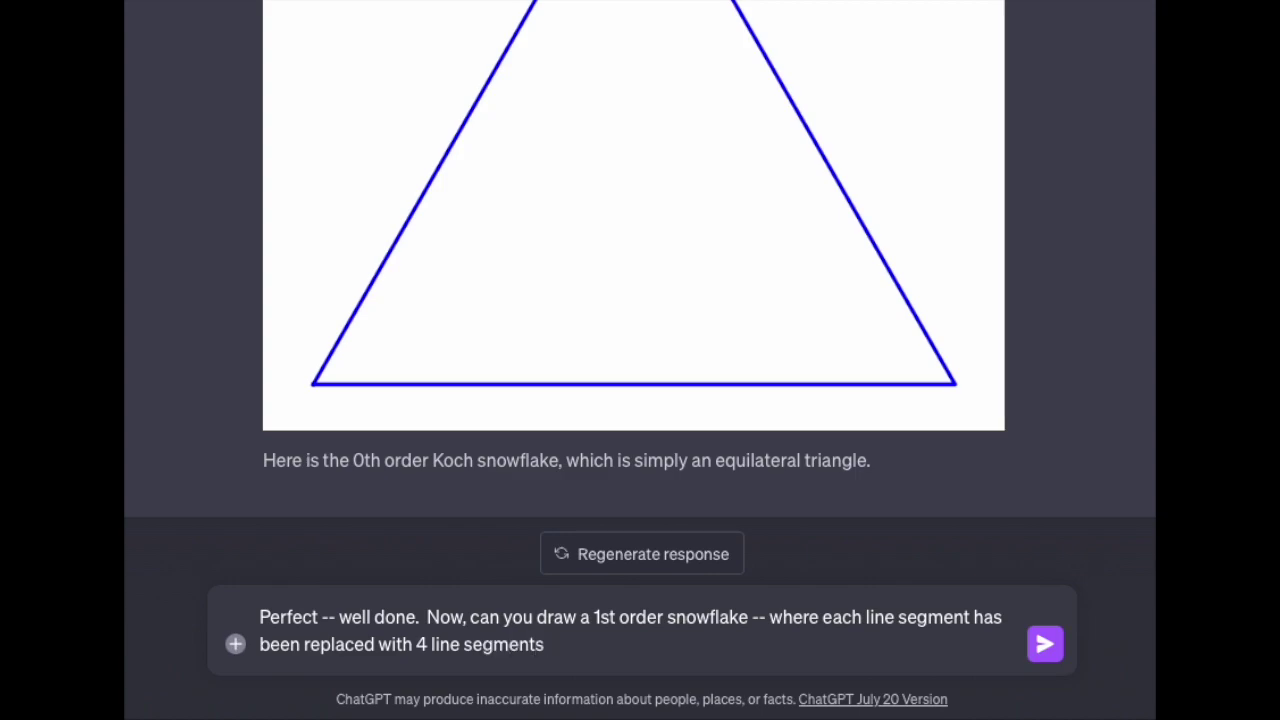
type(" that form a")
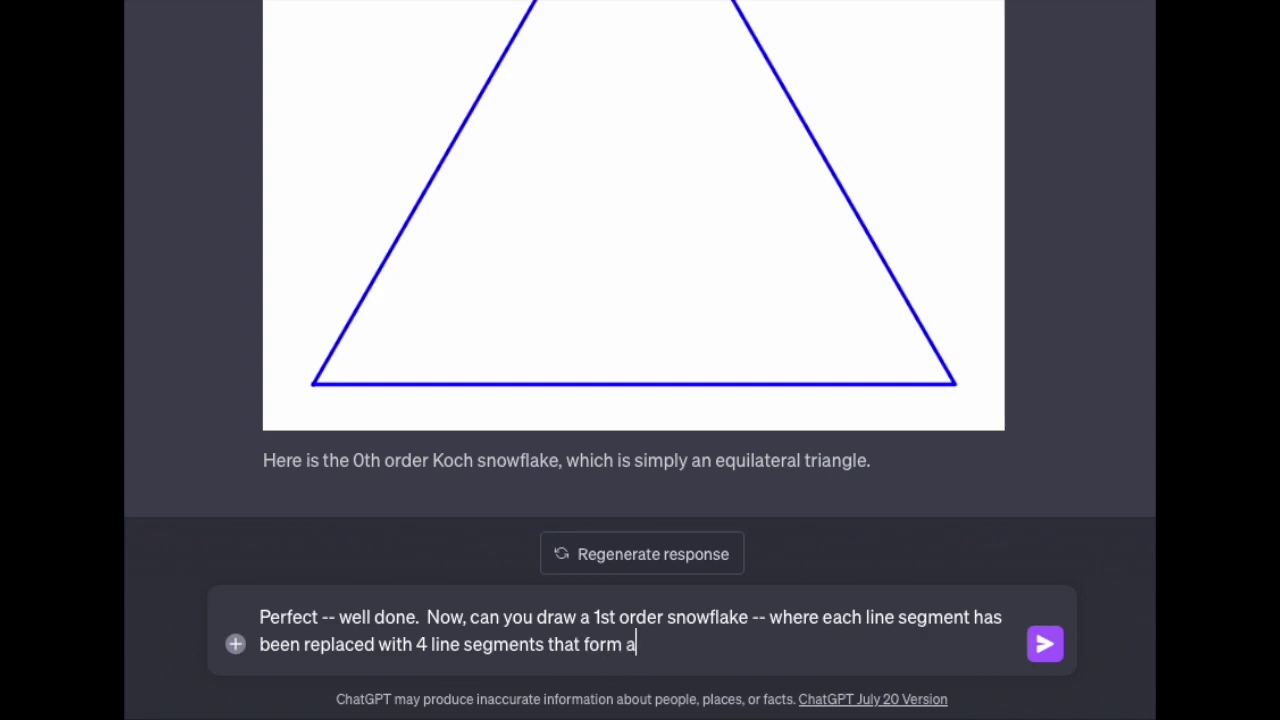
type(" shap")
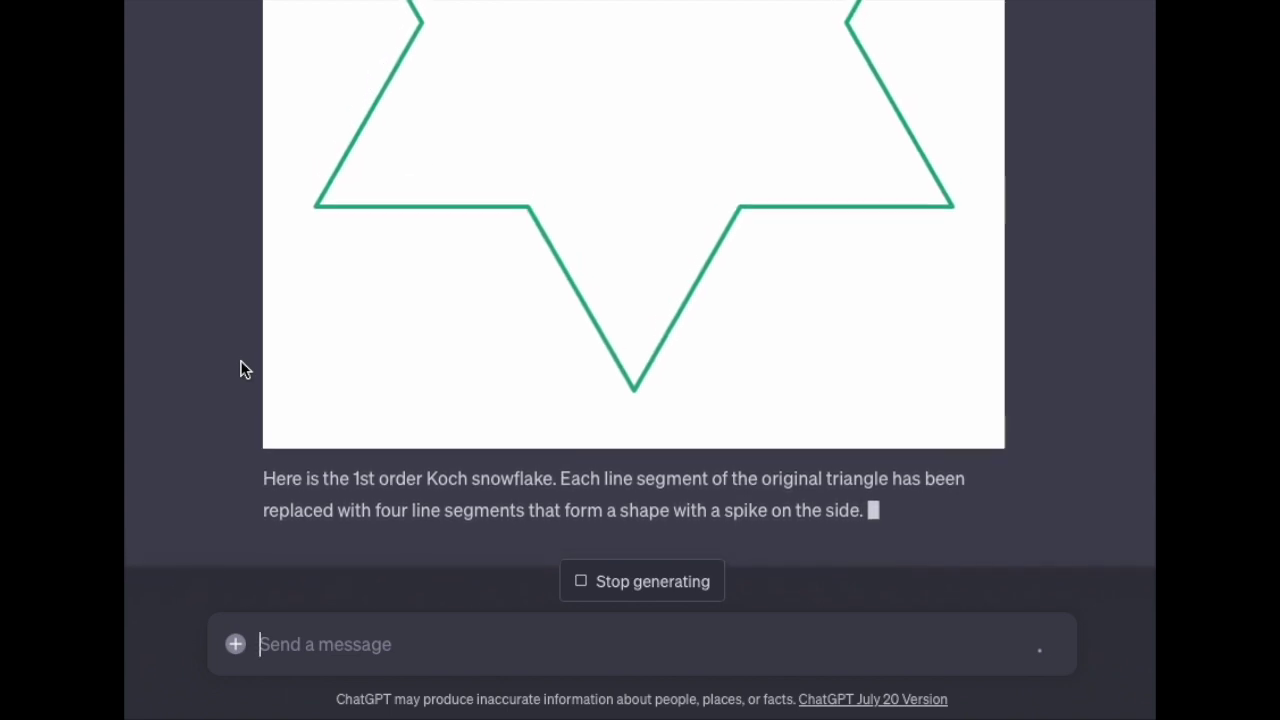
Step: Check the star drawing, reply that it is great but one line segment is missing, and ask to figure out why and fix it
scroll(245, 370, "up", 4)
scroll(245, 370, "up", 1)
scroll(245, 370, "down", 3)
scroll(245, 370, "up", 3)
scroll(245, 370, "down", 2)
scroll(245, 370, "down", 3)
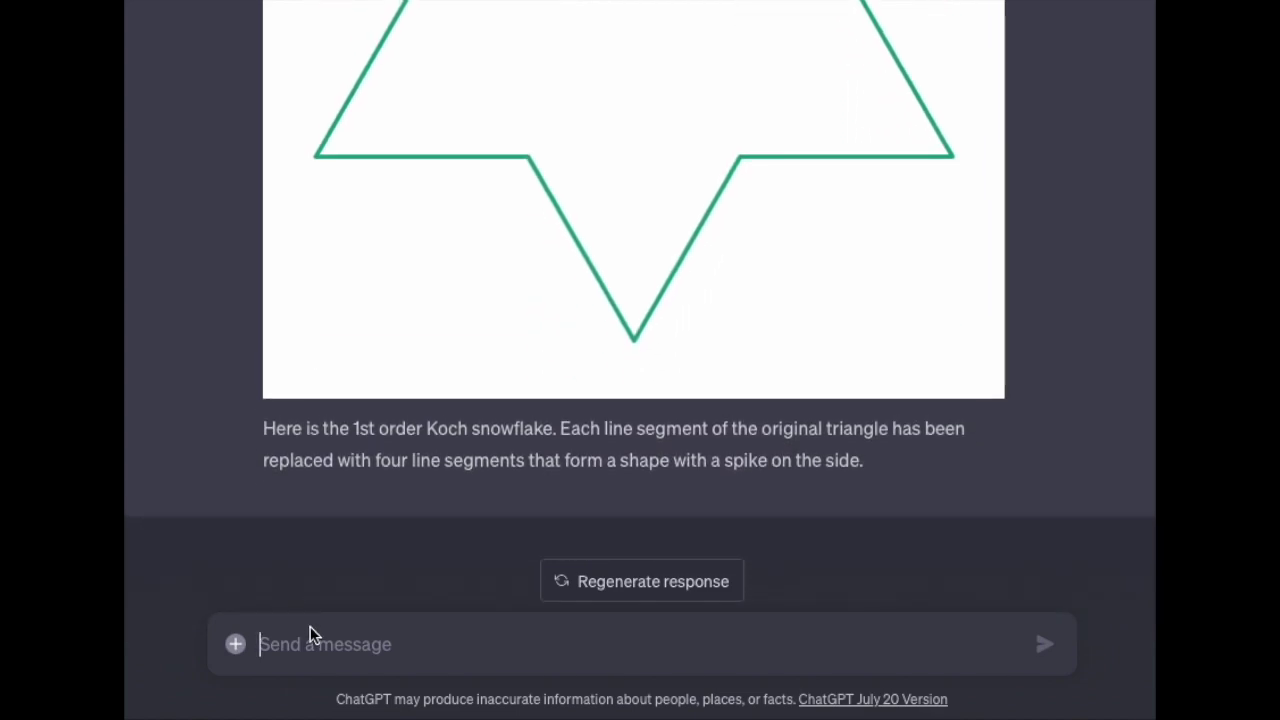
left_click(344, 632)
type("That's ")
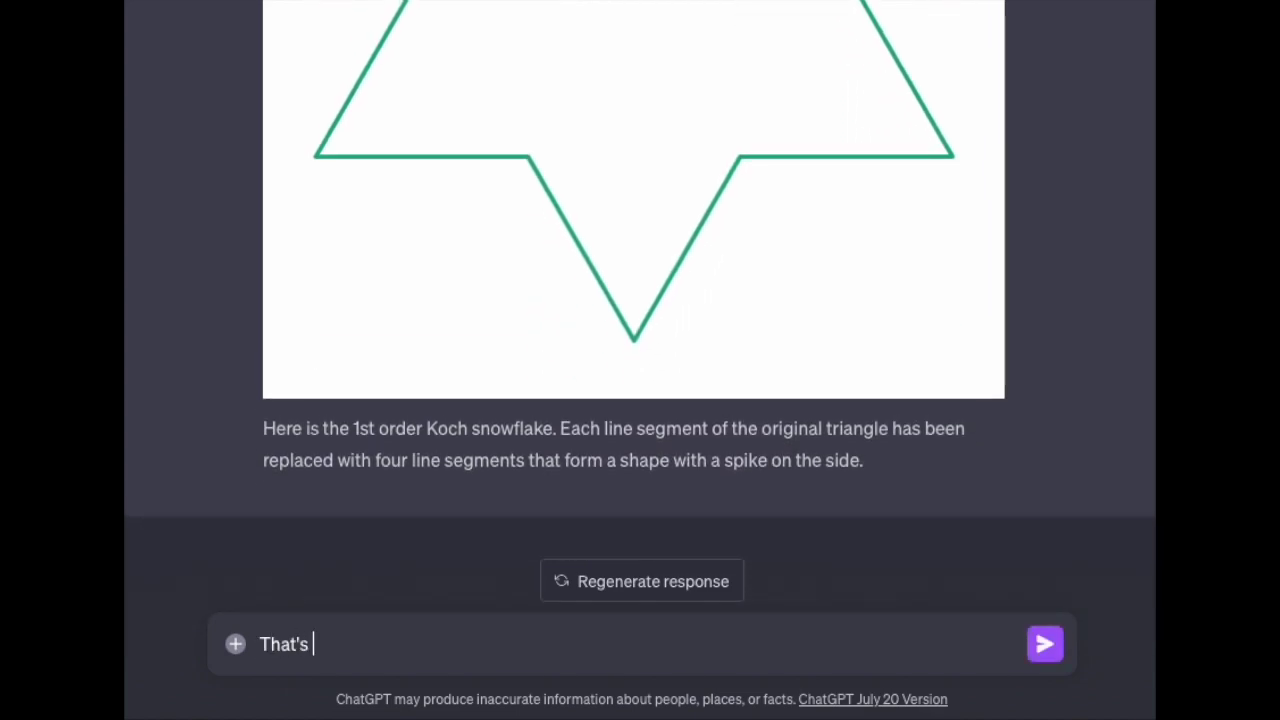
type("great exccep")
key("BackSpace")
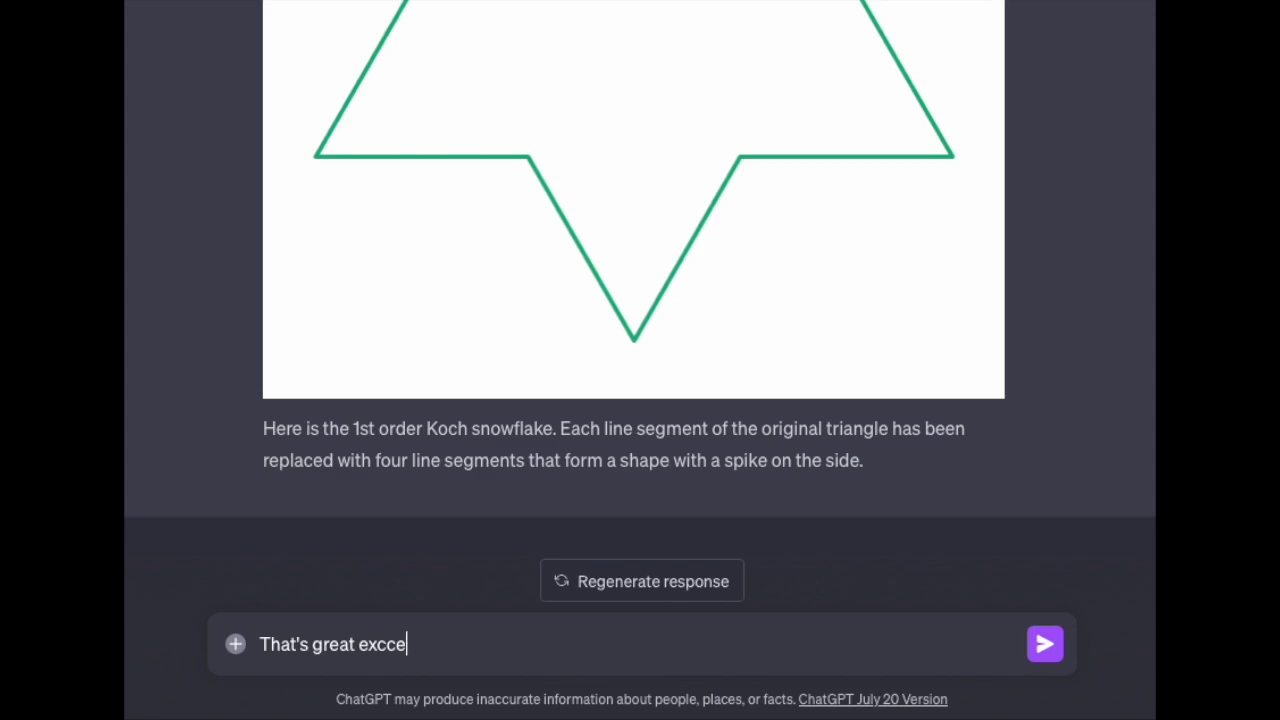
key("BackSpace")
key("BackSpace")
key("BackSpace")
type("-- it has al")
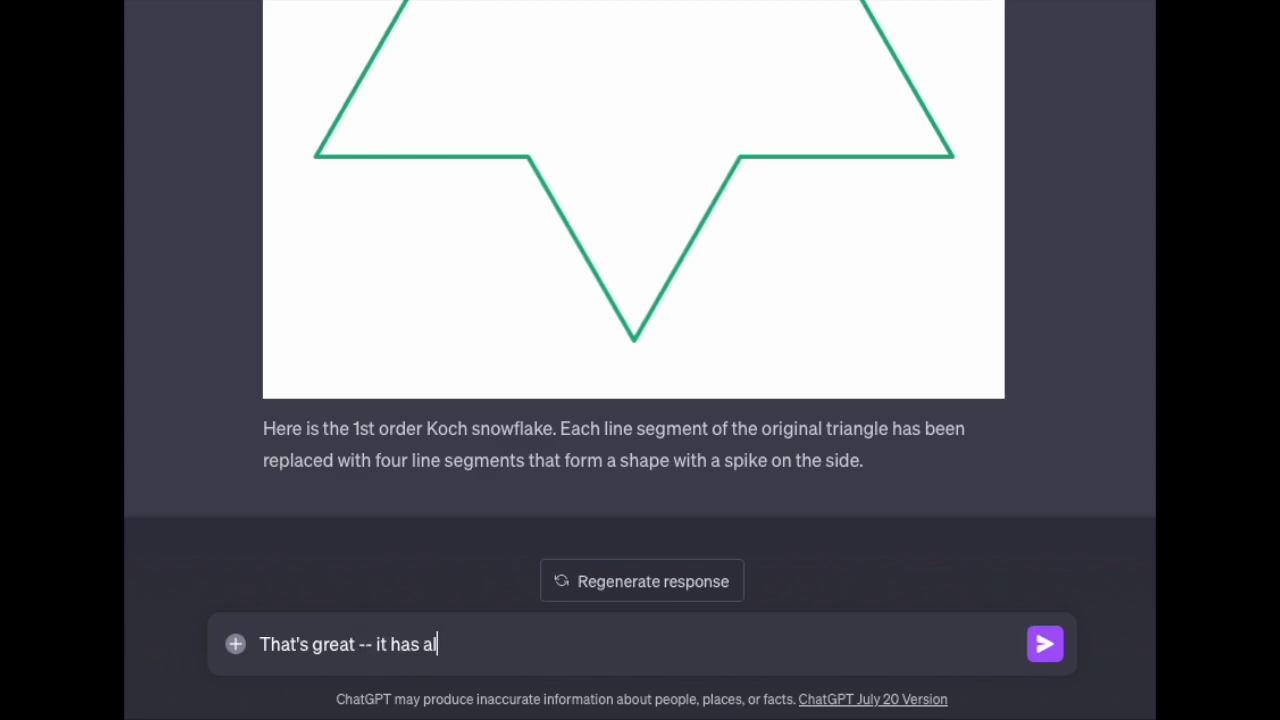
type("most all of the line segments, except one o")
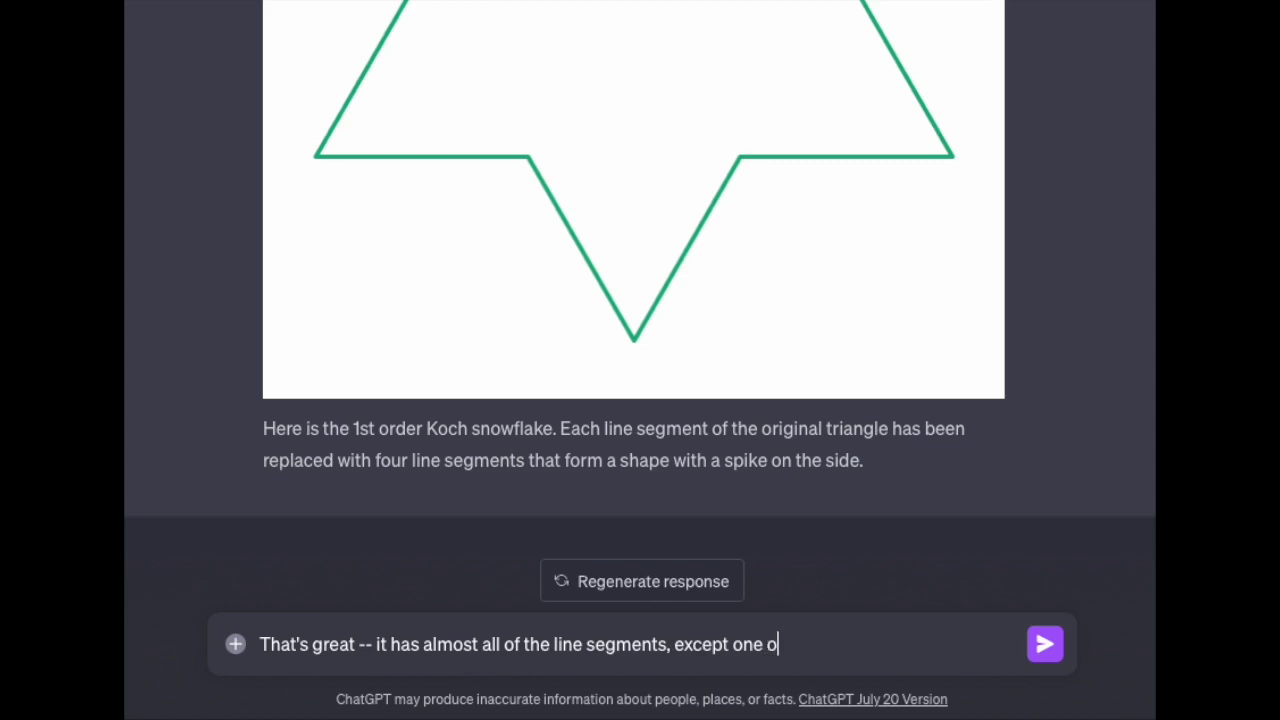
type("f them is missing.  Can you f")
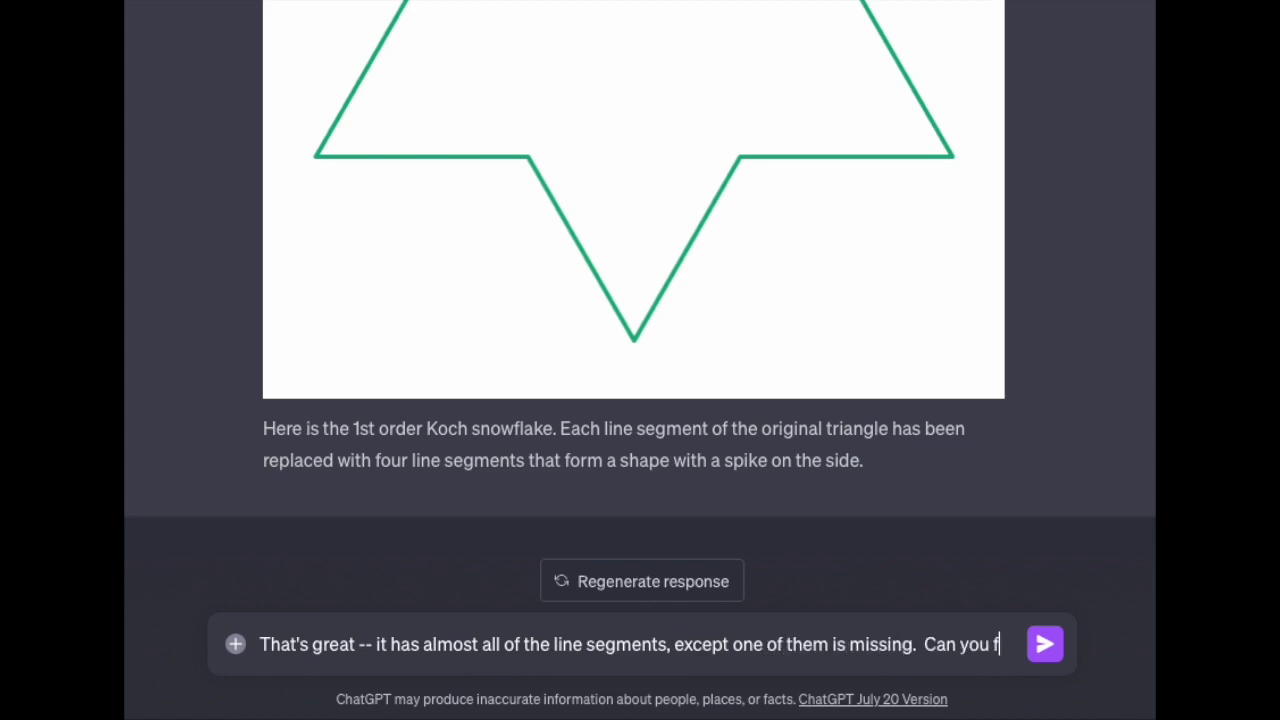
type("igure out why that is and fix it?")
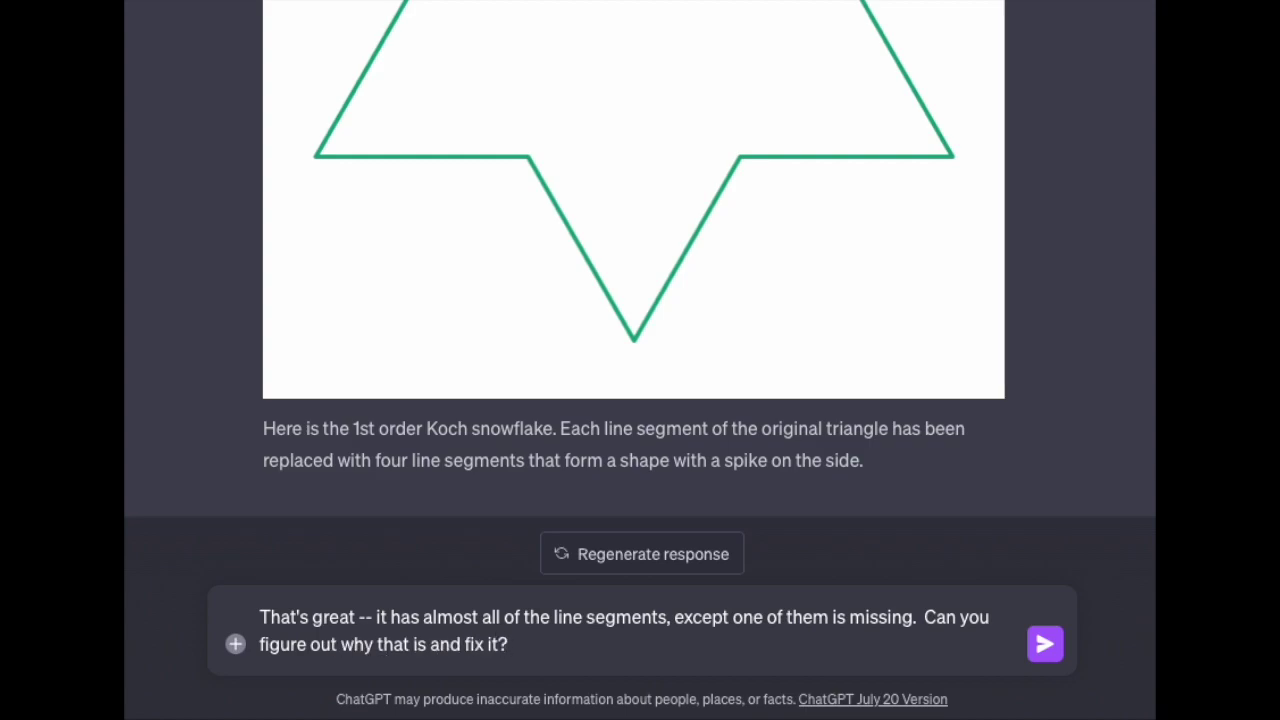
key("Return")
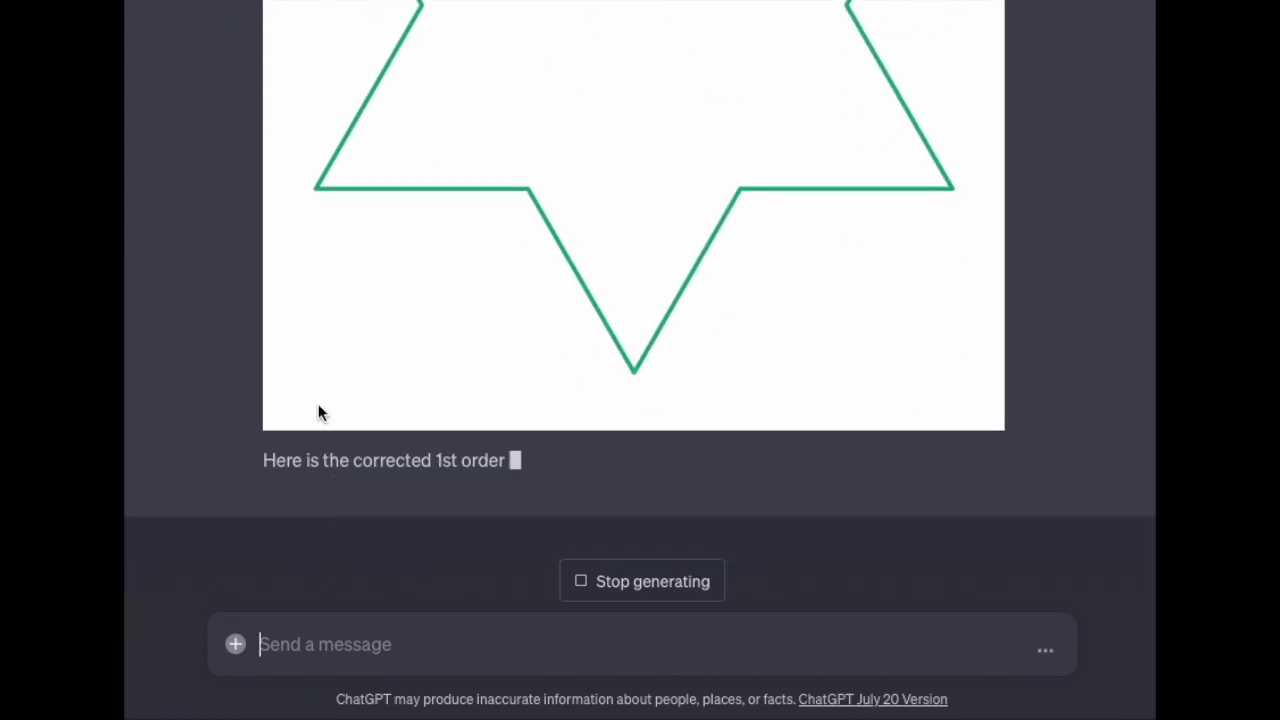
Step: Check the corrected star drawing, reply "Nice." and ask to extend that and generate the 5th order snowflake
scroll(257, 357, "up", 2)
scroll(257, 357, "up", 1)
scroll(257, 357, "down", 3)
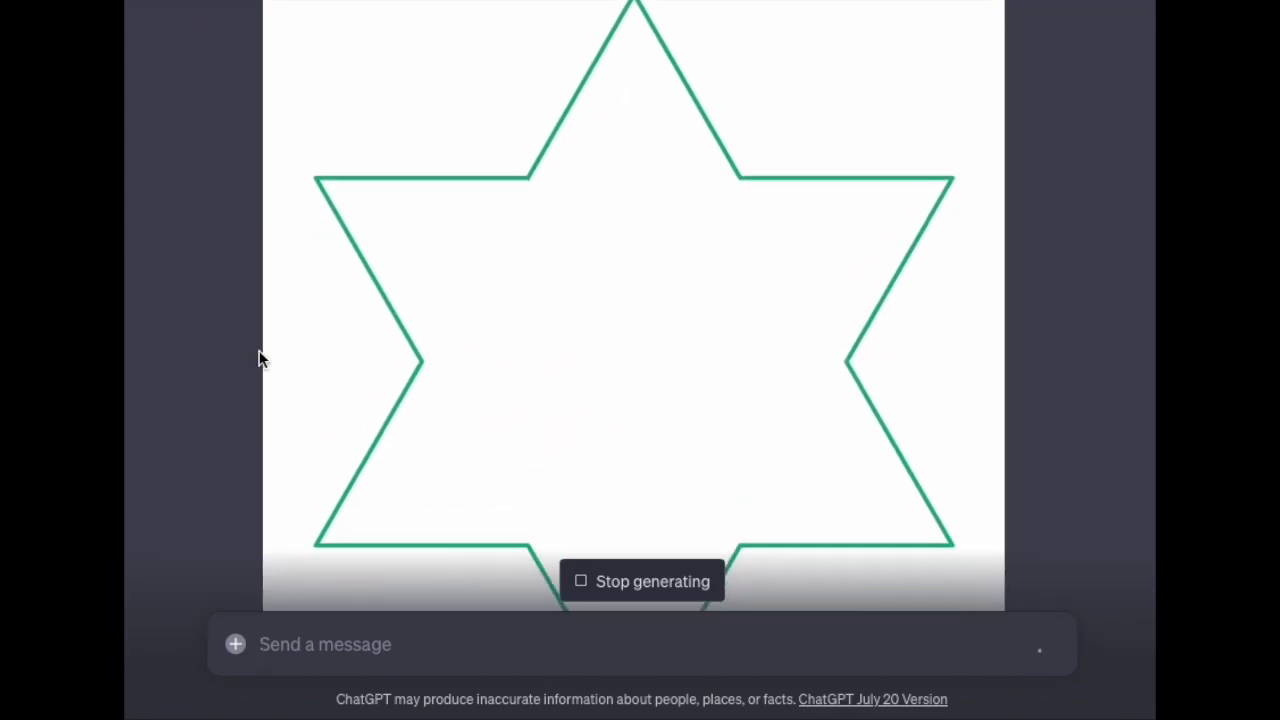
scroll(257, 357, "down", 3)
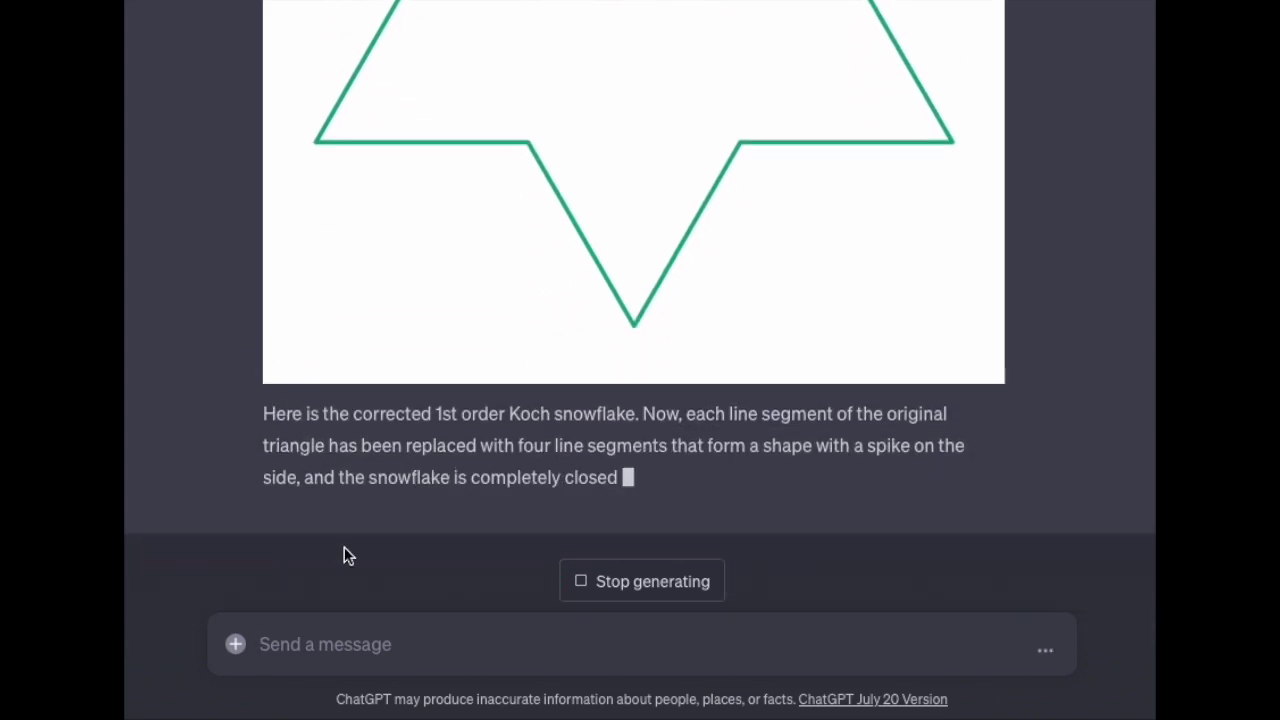
left_click(351, 640)
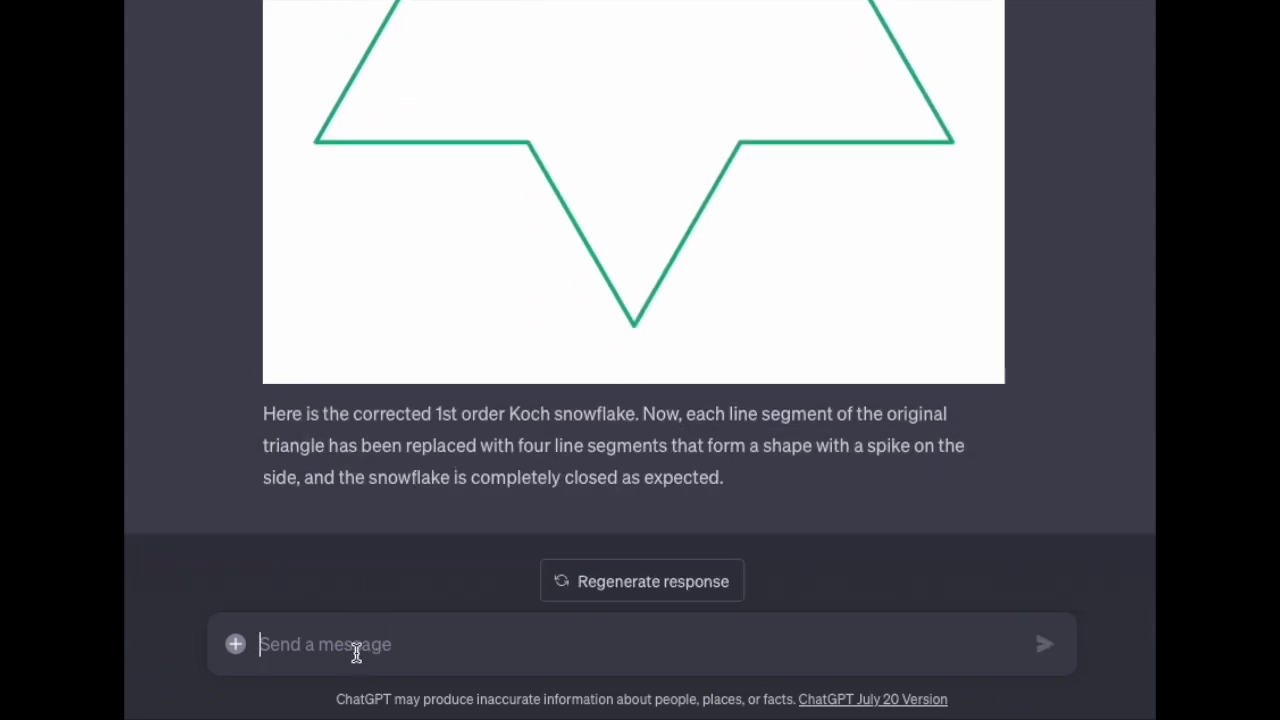
type("Nice.")
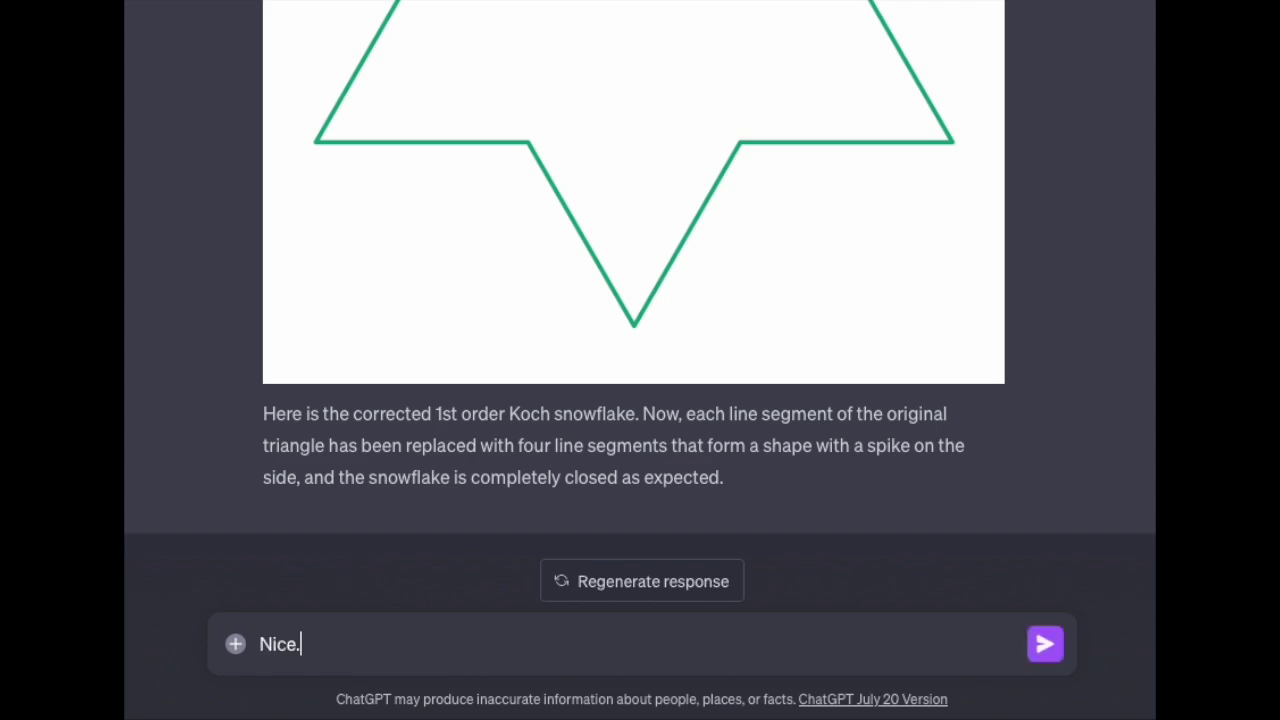
type("  Ok -- now can")
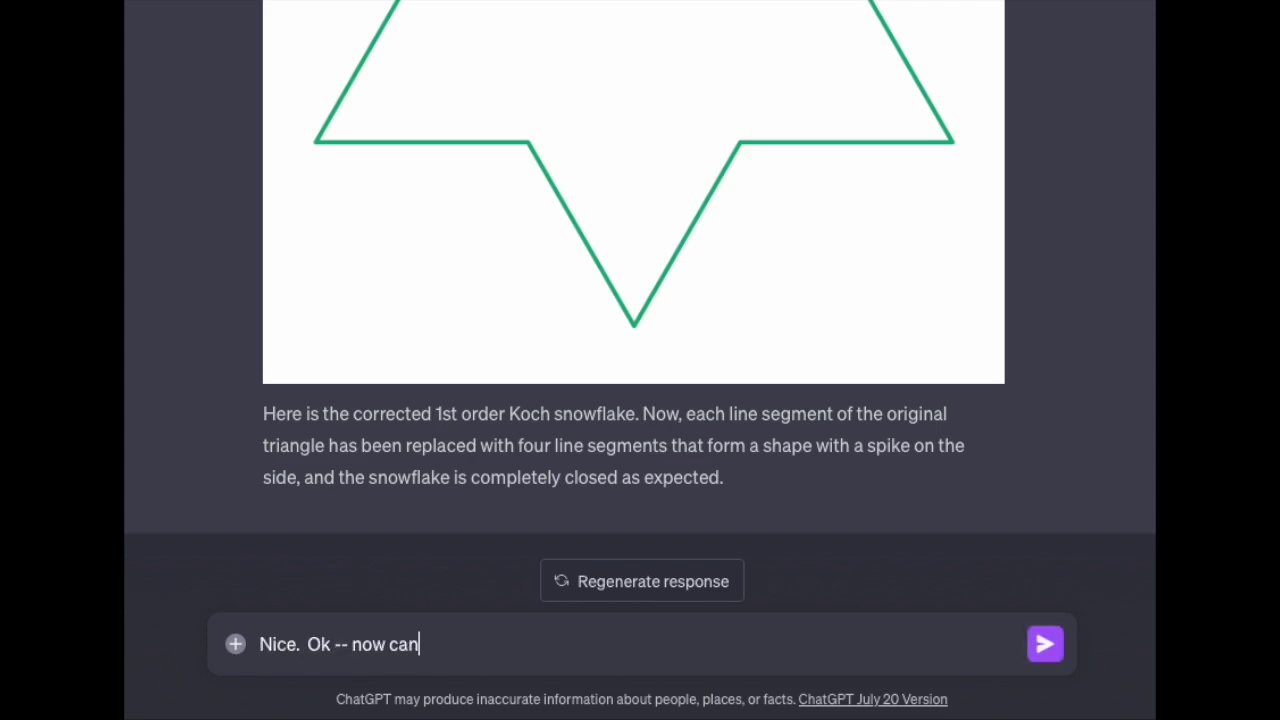
type(" you extend th")
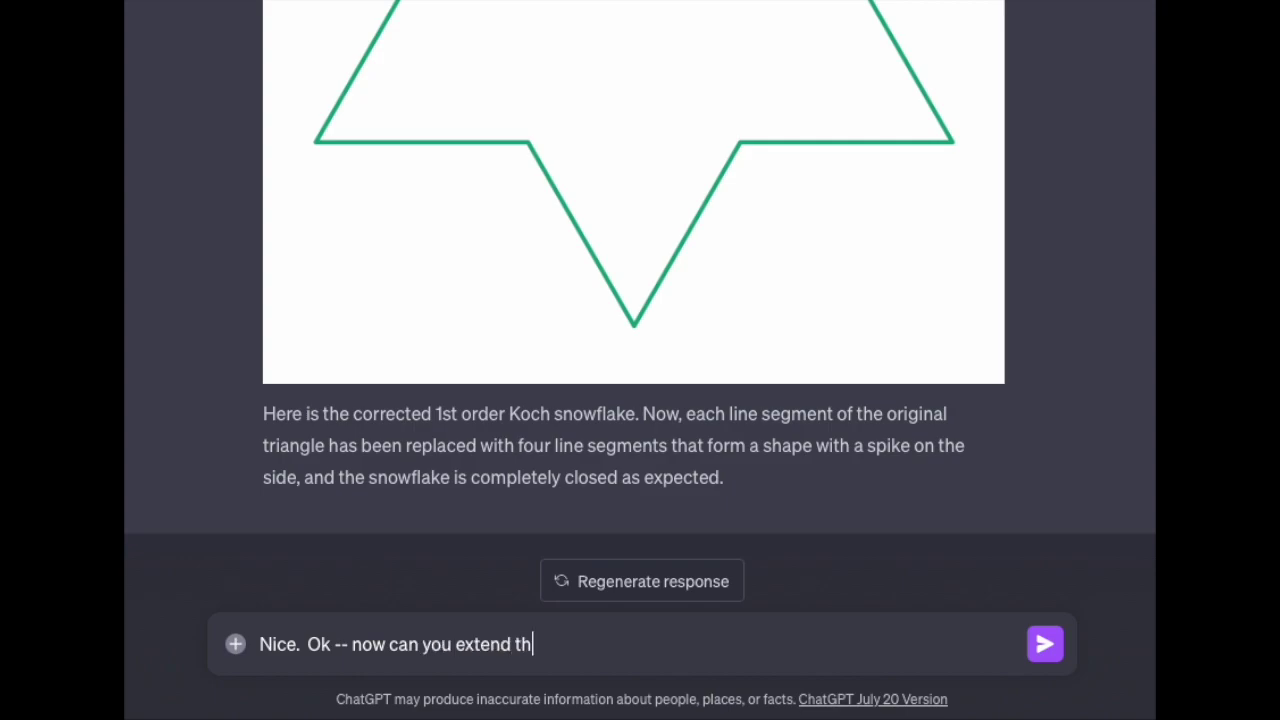
type("at and generate")
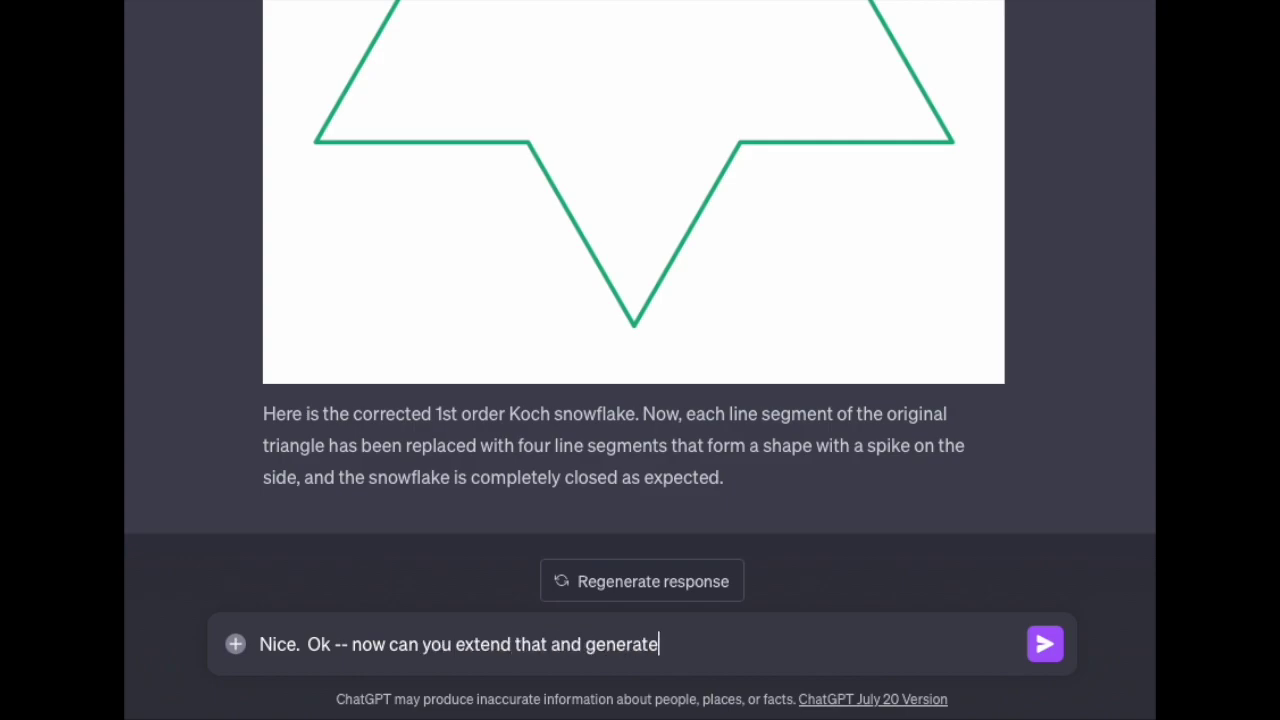
type(" the 5th order snowflake?")
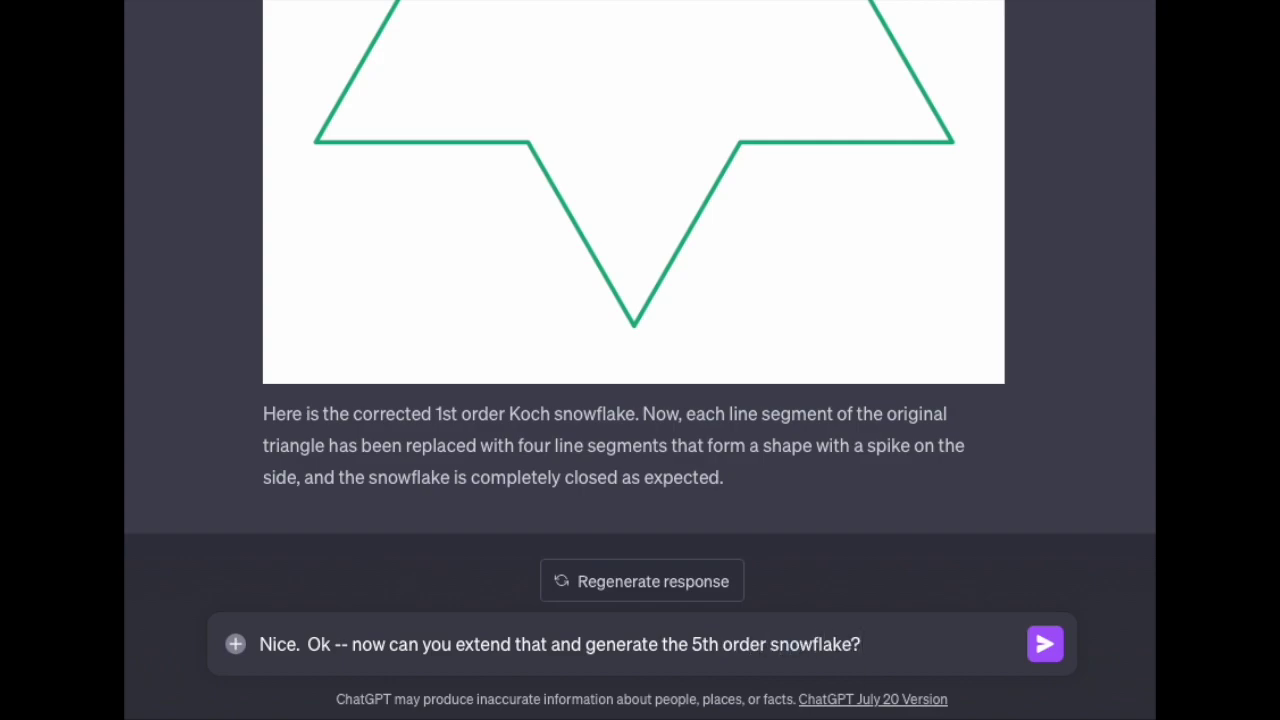
key("Return")
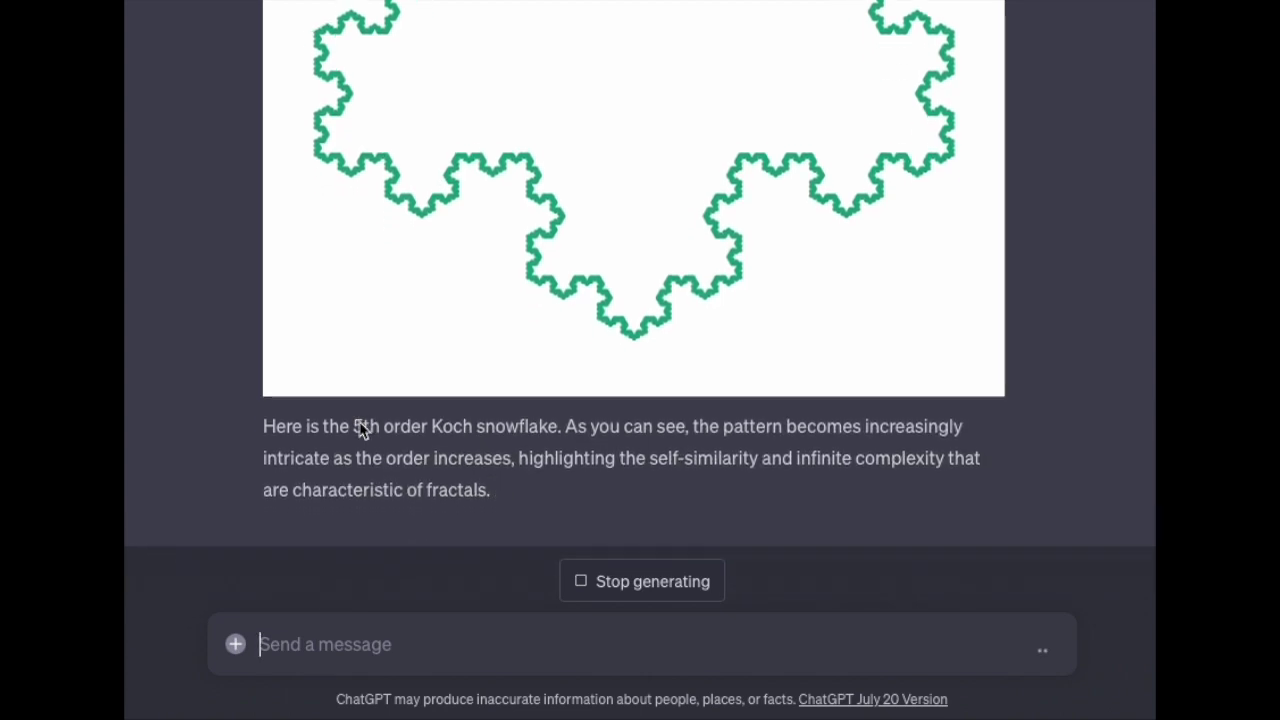
Step: Inspect the 5th order snowflake drawing and reveal the Python code that generated it
scroll(362, 430, "up", 3)
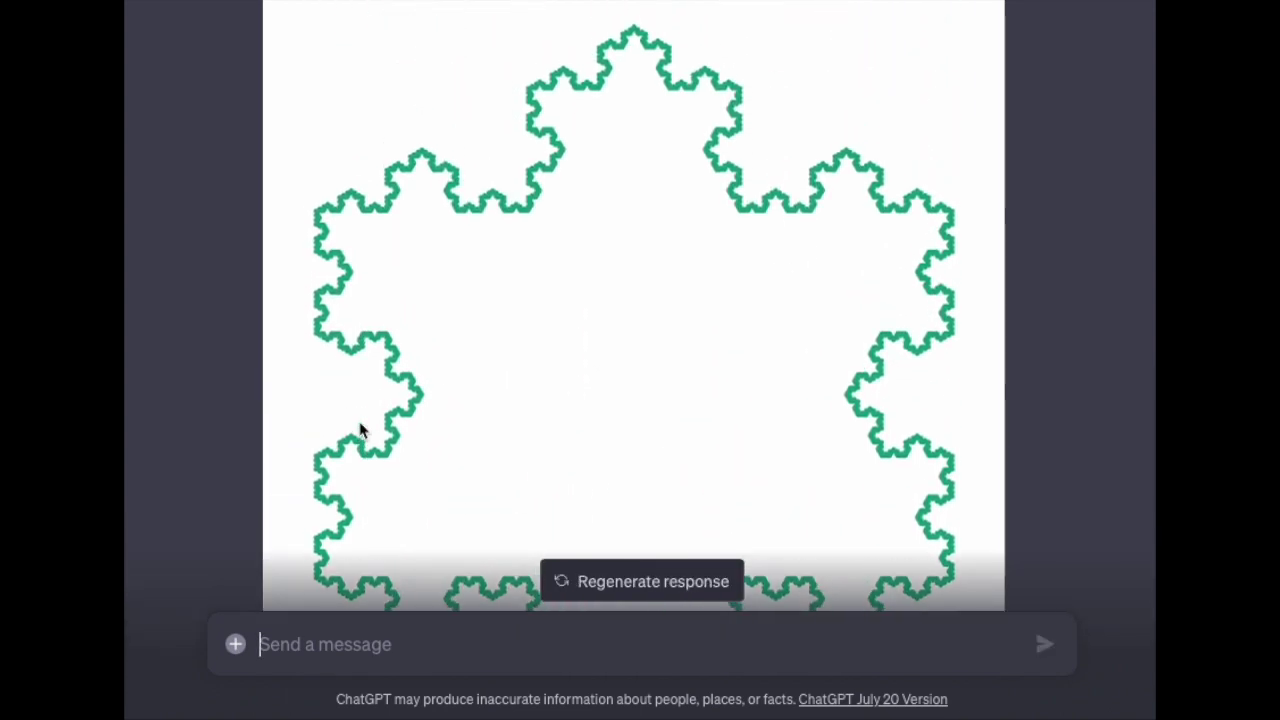
scroll(362, 430, "down", 2)
scroll(362, 430, "up", 6)
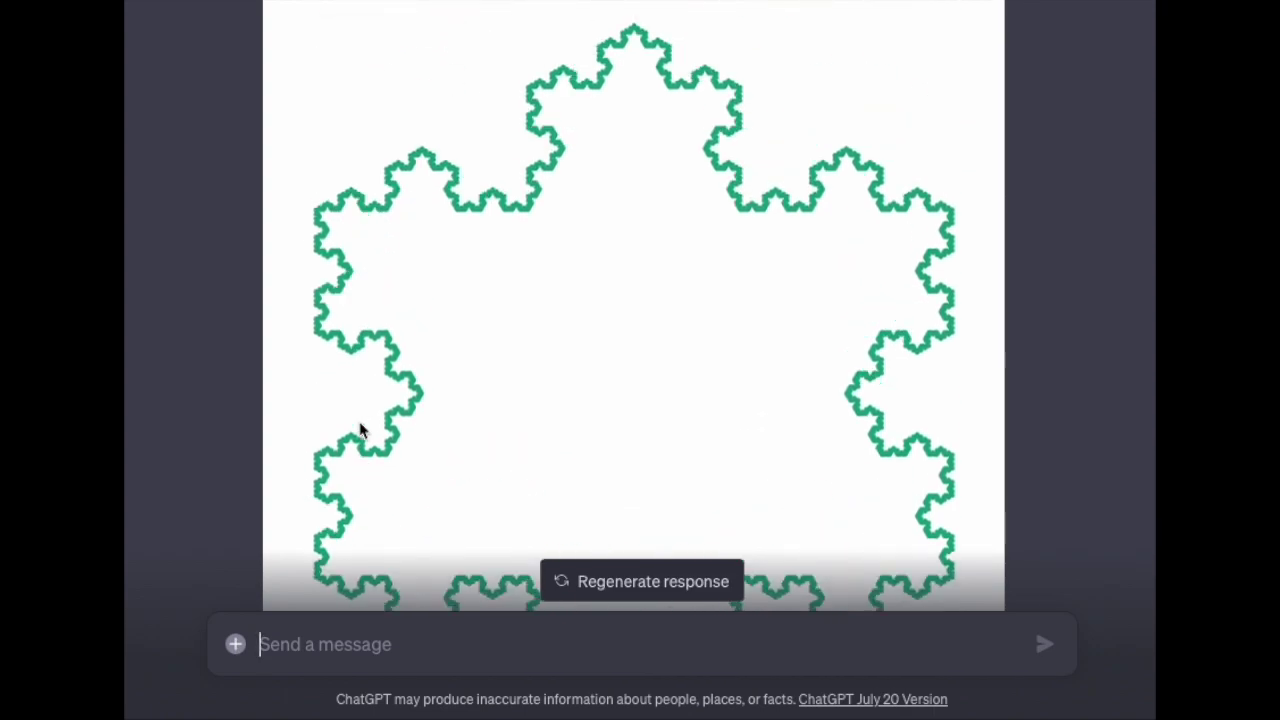
left_click(520, 330)
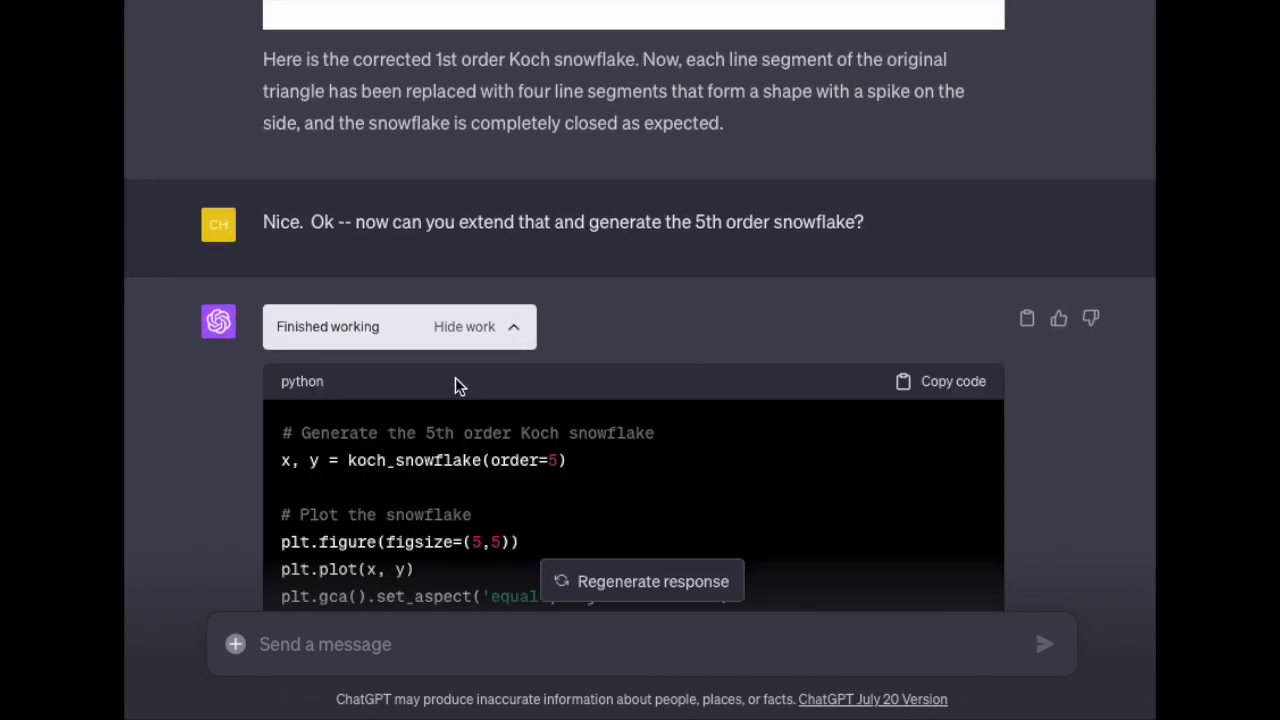
scroll(455, 380, "down", 3)
scroll(255, 395, "down", 1)
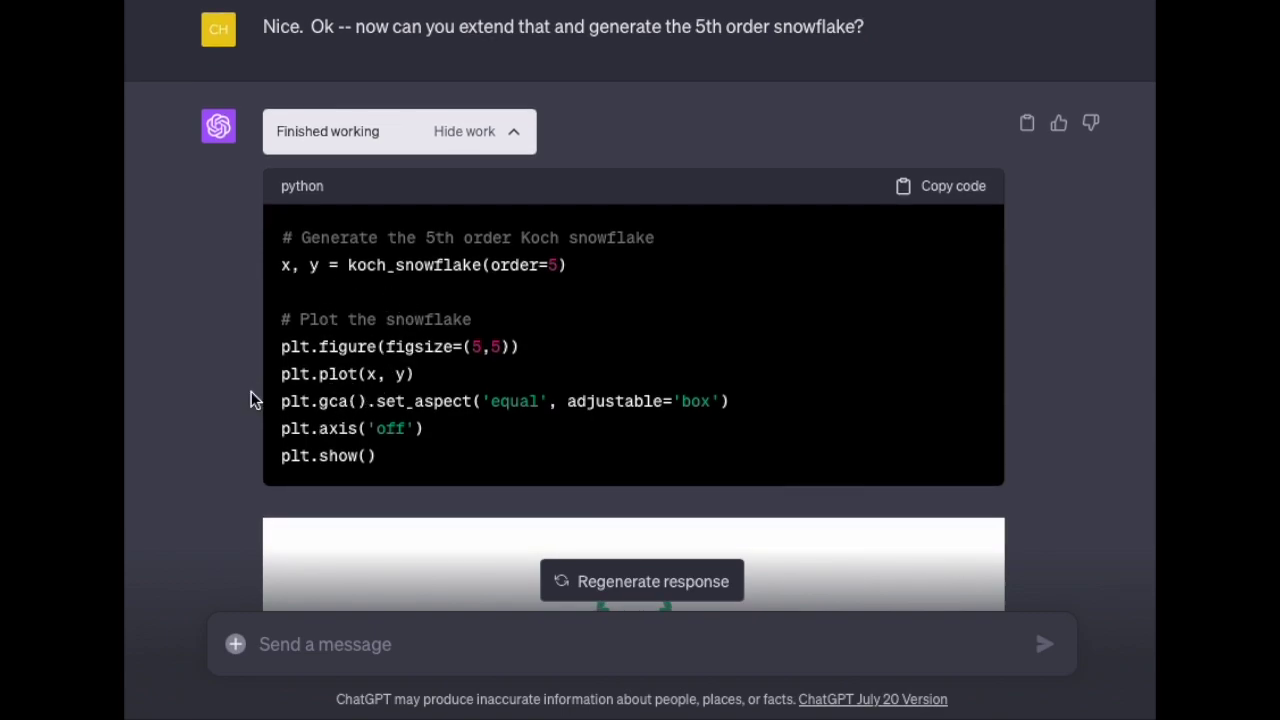
Step: Reveal the code behind the corrected 1st order snowflake and read the koch_snowflake function through to its plotting commands
scroll(251, 400, "up", 10)
scroll(251, 397, "up", 1)
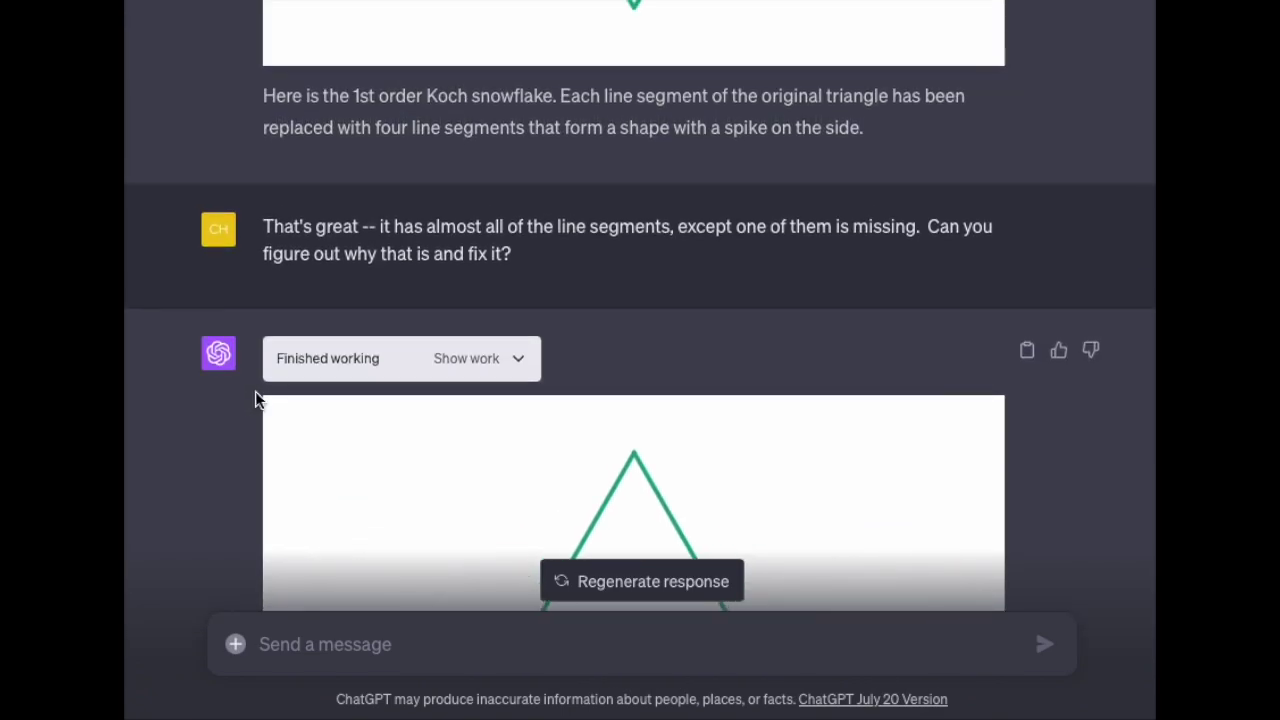
left_click(522, 361)
scroll(255, 468, "down", 4)
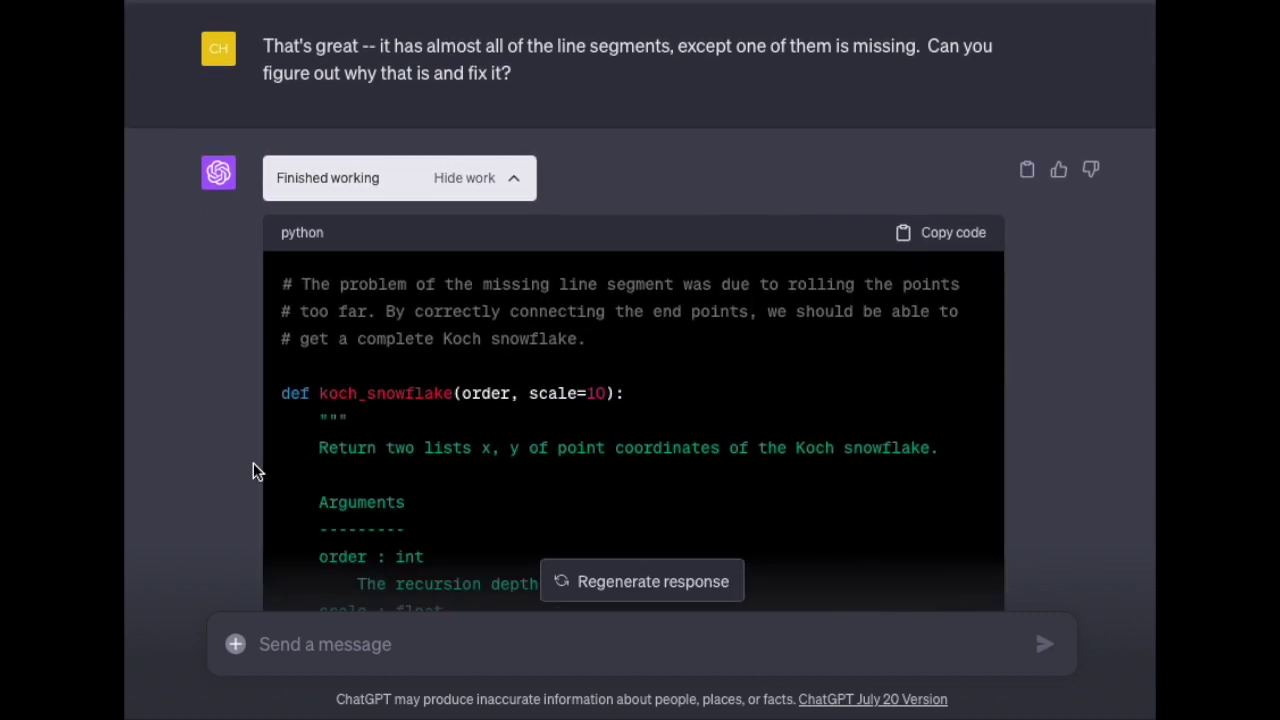
scroll(253, 463, "down", 1)
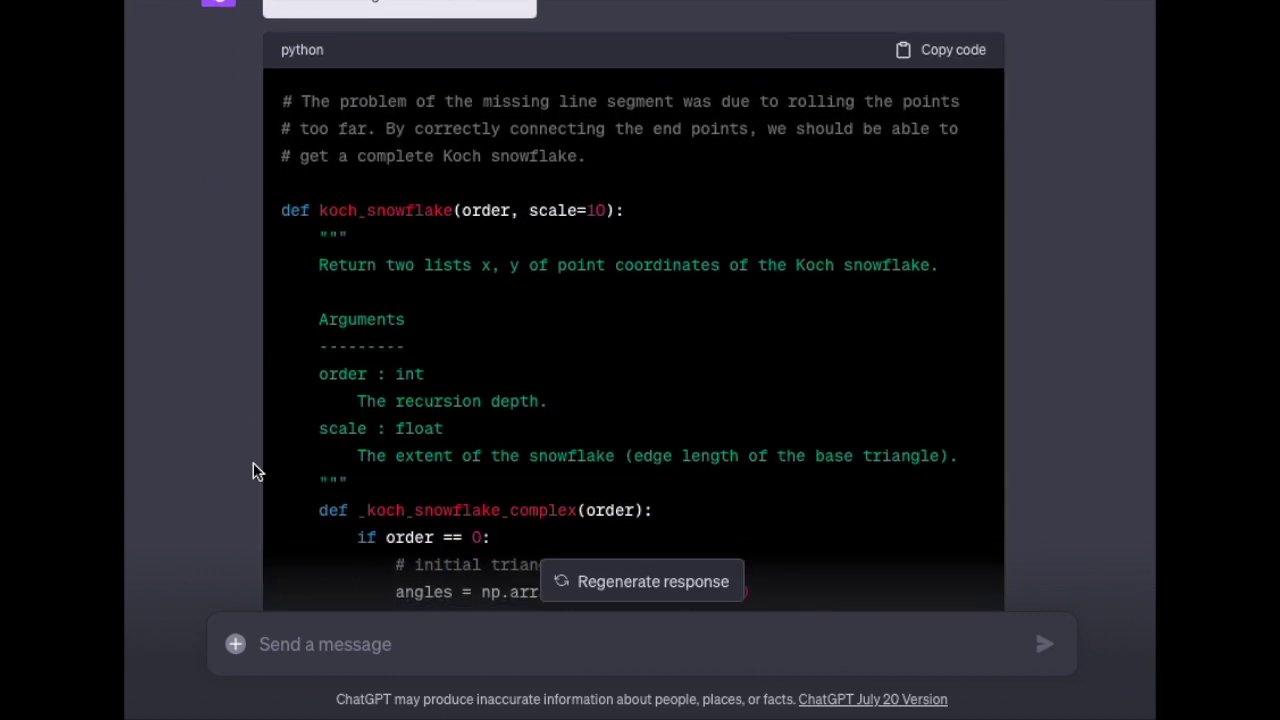
scroll(253, 467, "down", 5)
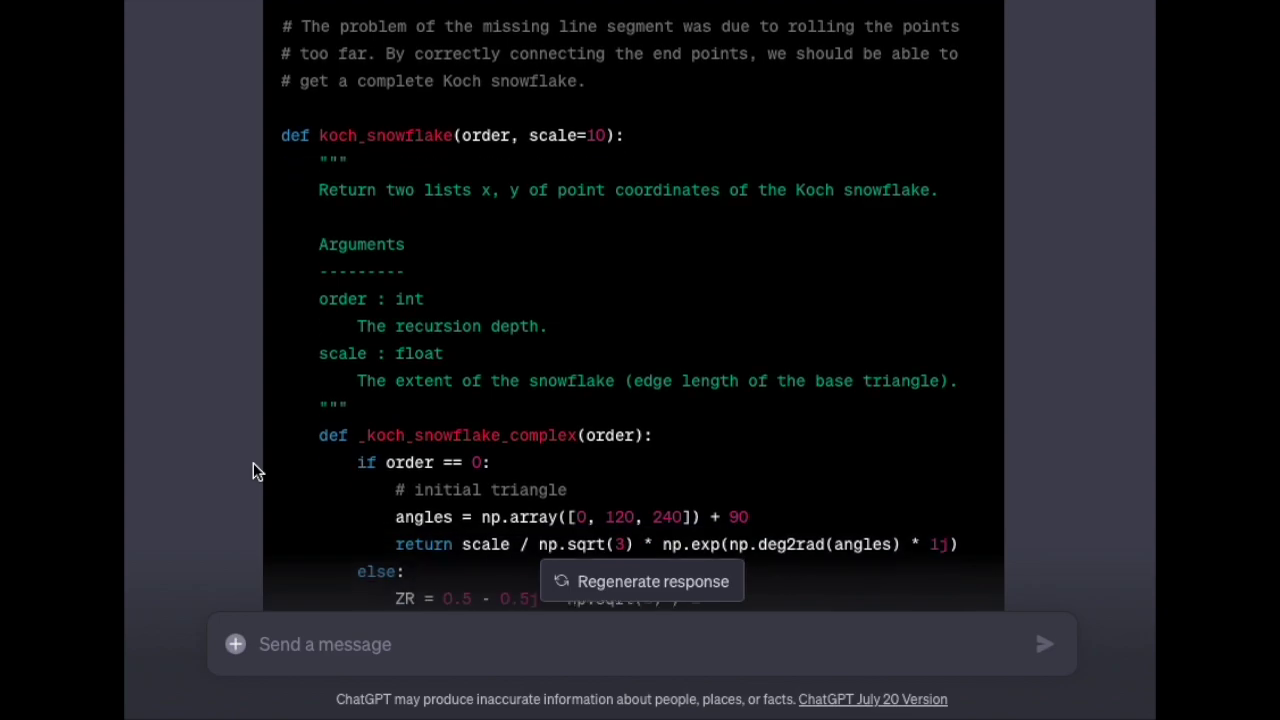
scroll(253, 467, "down", 1)
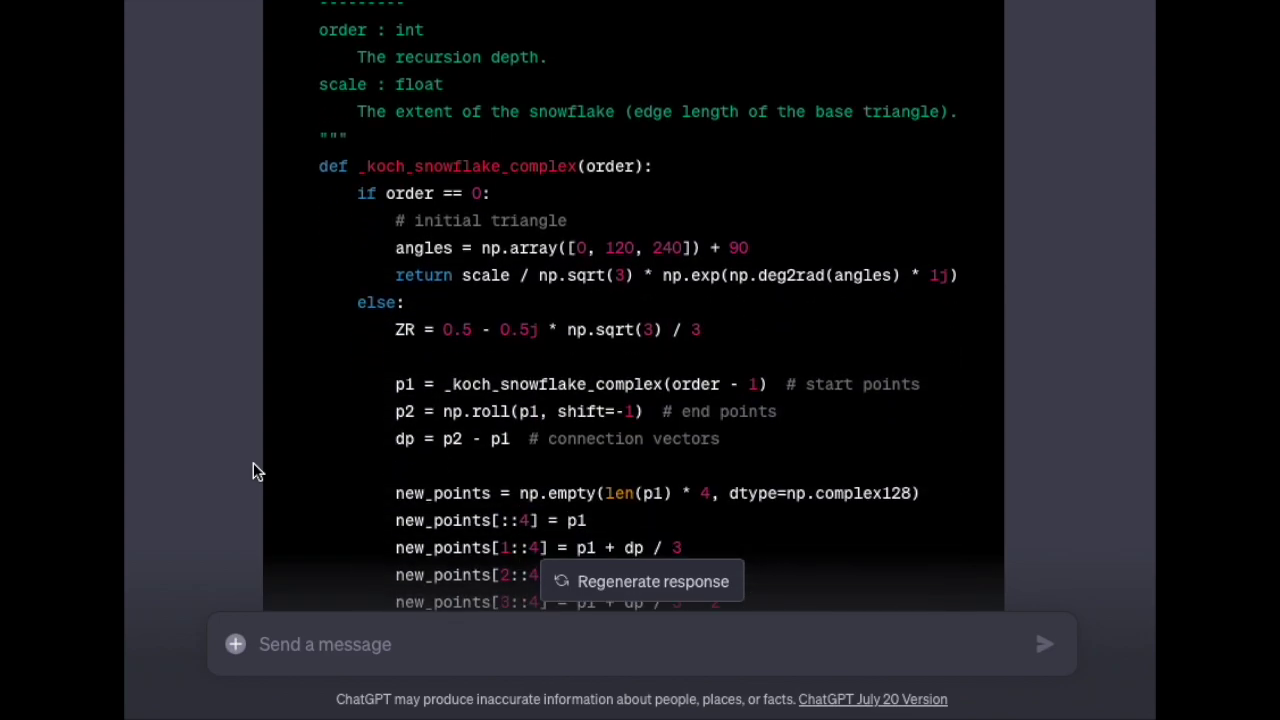
scroll(228, 404, "down", 5)
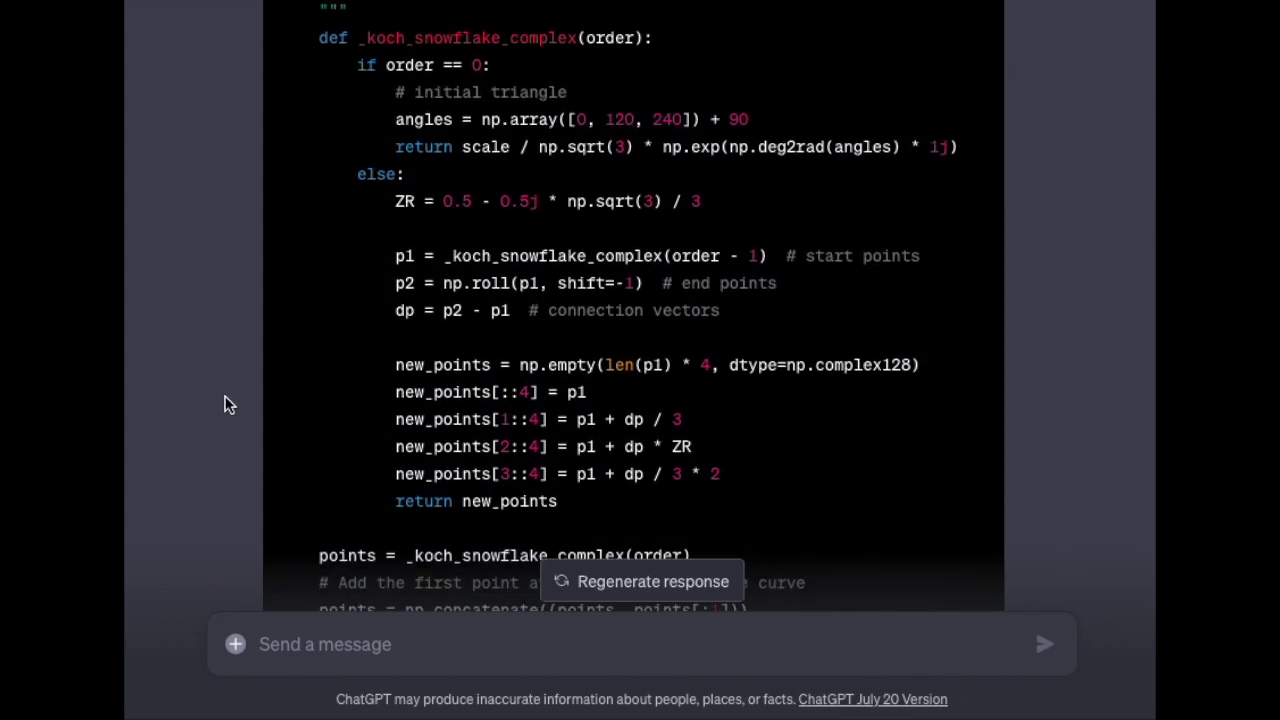
scroll(228, 404, "down", 4)
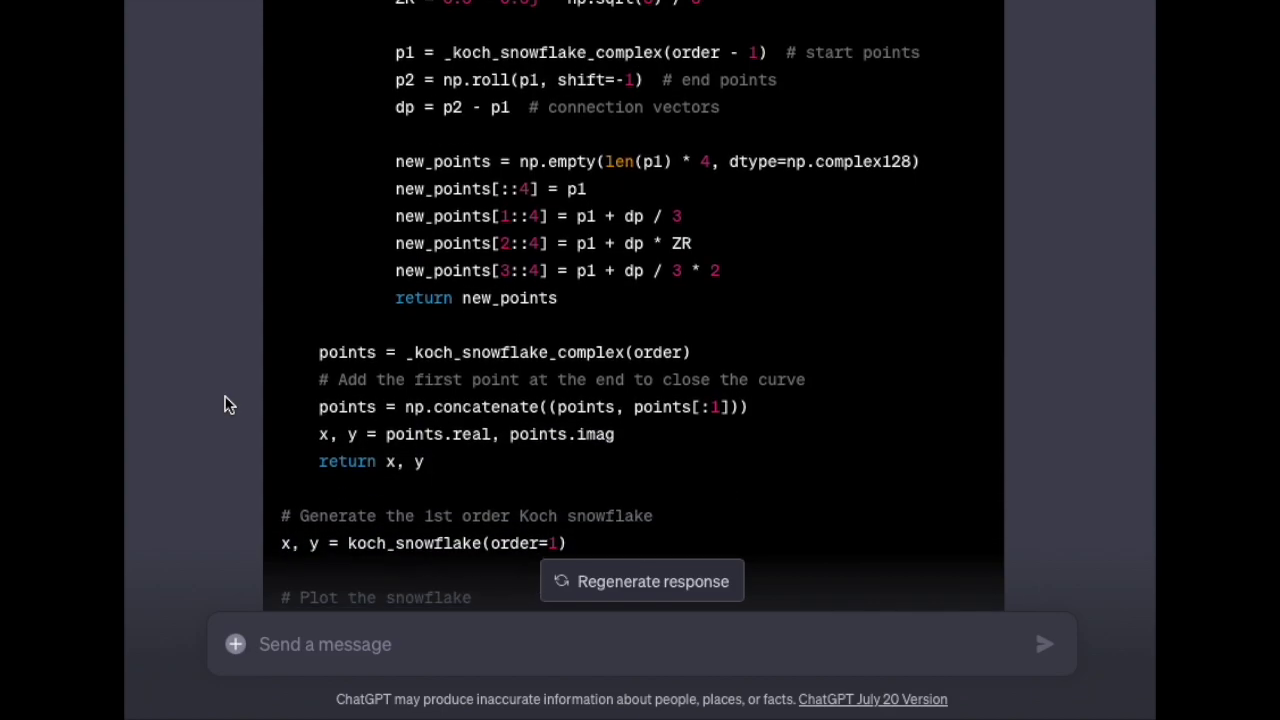
scroll(228, 404, "down", 15)
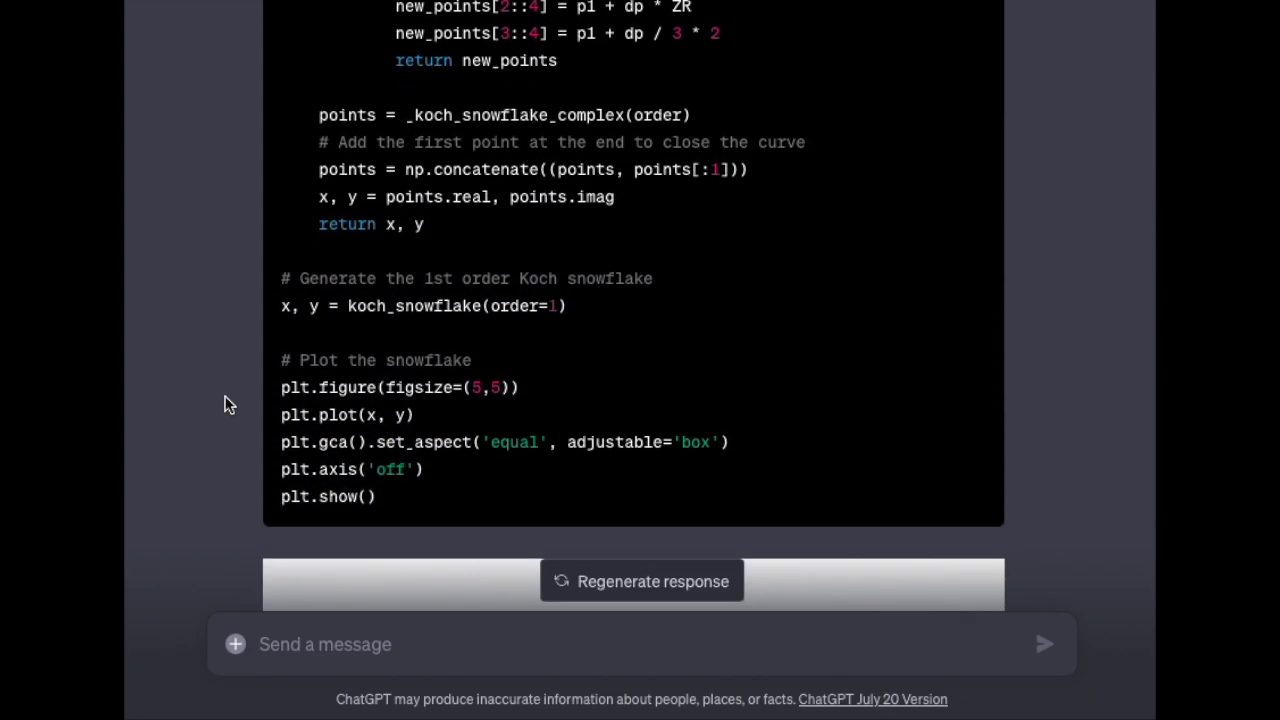
Step: Hide the code of both the corrected 1st order answer and the 5th order answer
scroll(236, 402, "up", 6)
left_click(514, 236)
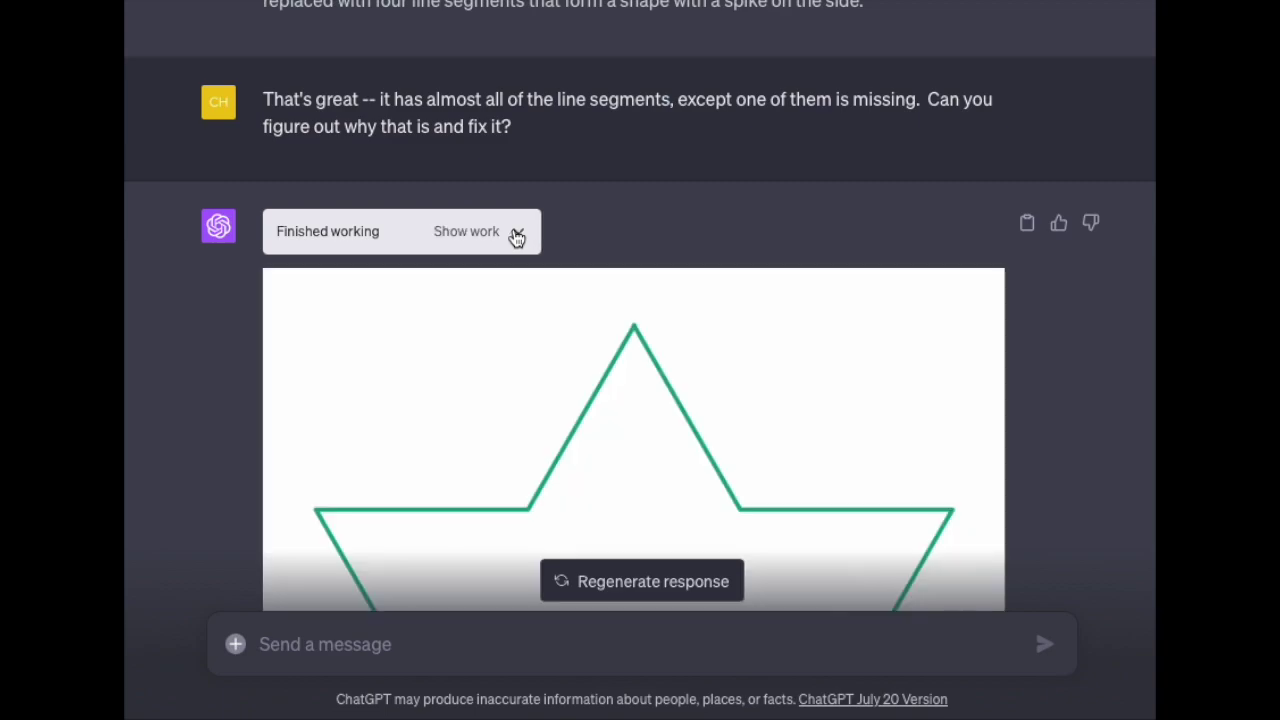
scroll(257, 382, "down", 6)
scroll(257, 382, "down", 5)
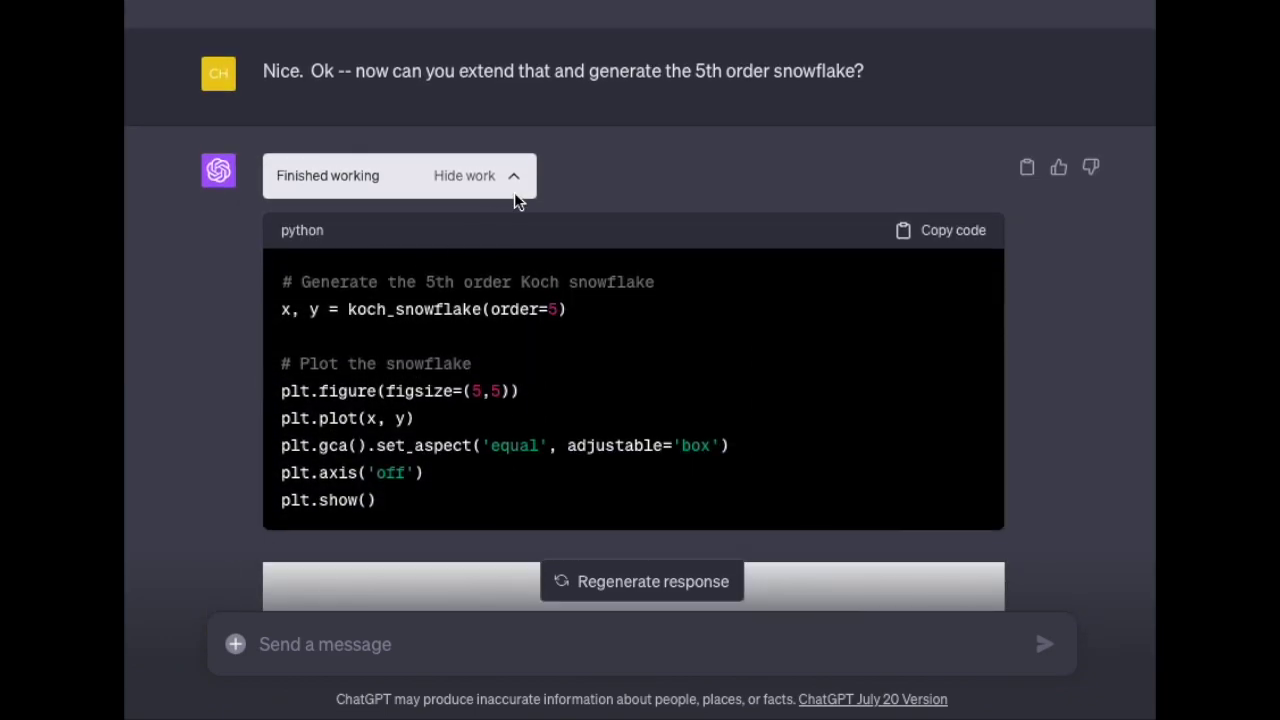
left_click(514, 177)
Step: Reply "Well done!" and ask to draw the same snowflake, but this time change the color to blue
scroll(266, 337, "down", 7)
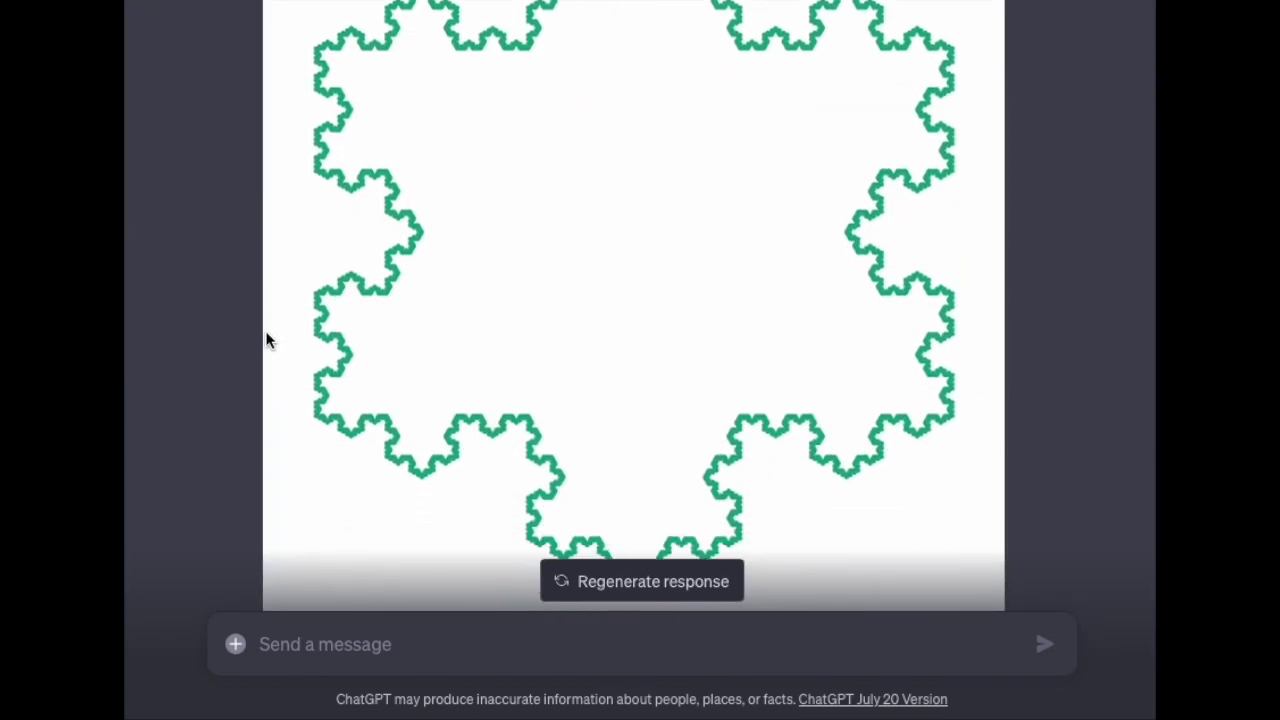
left_click(344, 640)
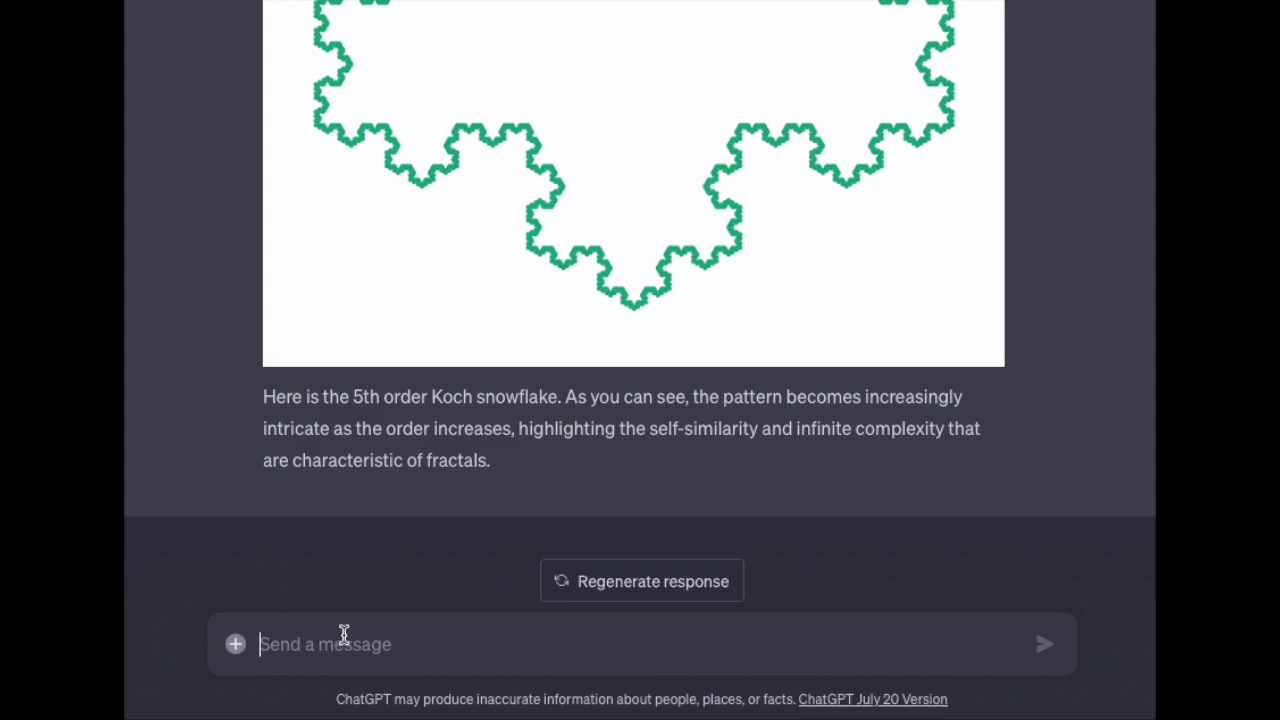
type("Well done!")
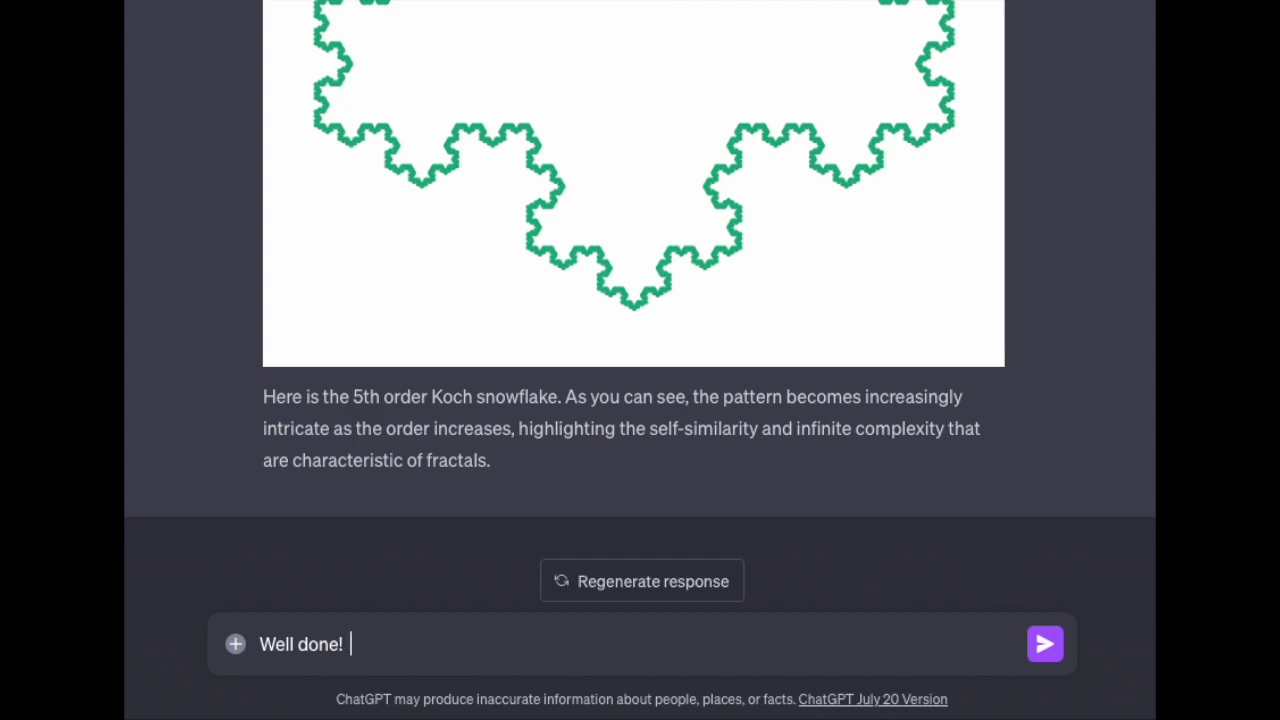
type("  Can you draw the")
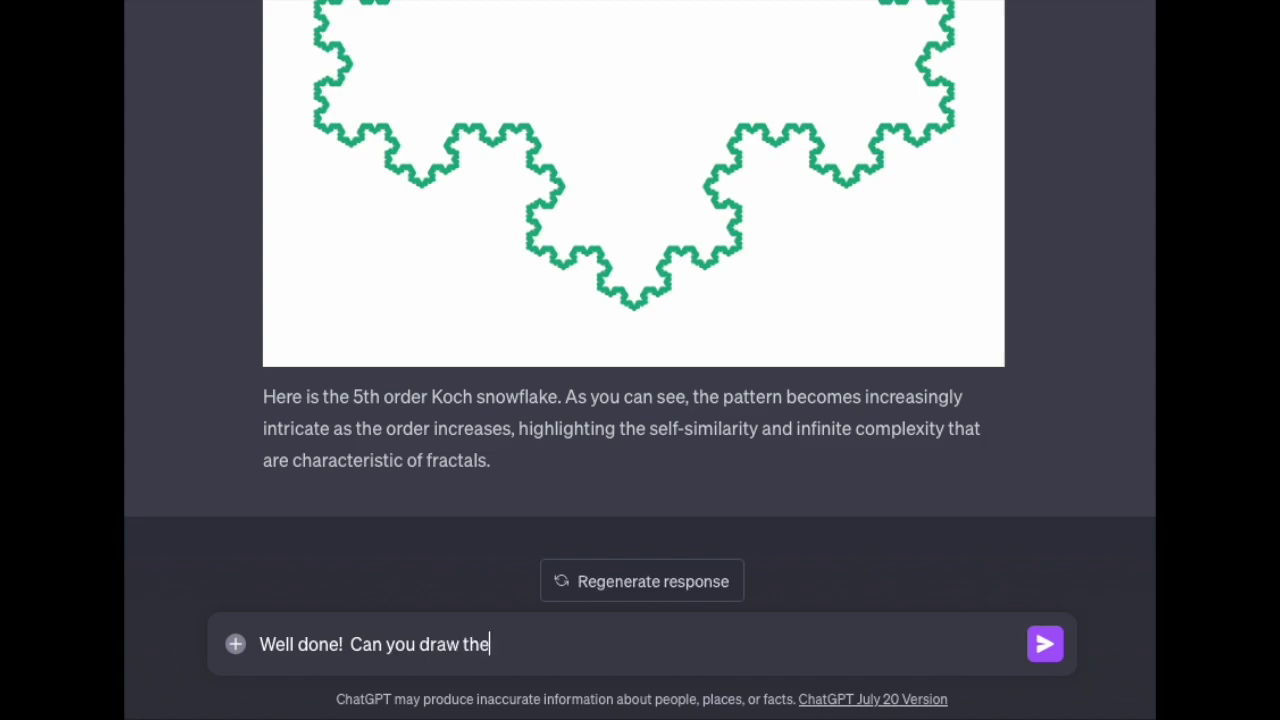
type(" same snowflake, but this")
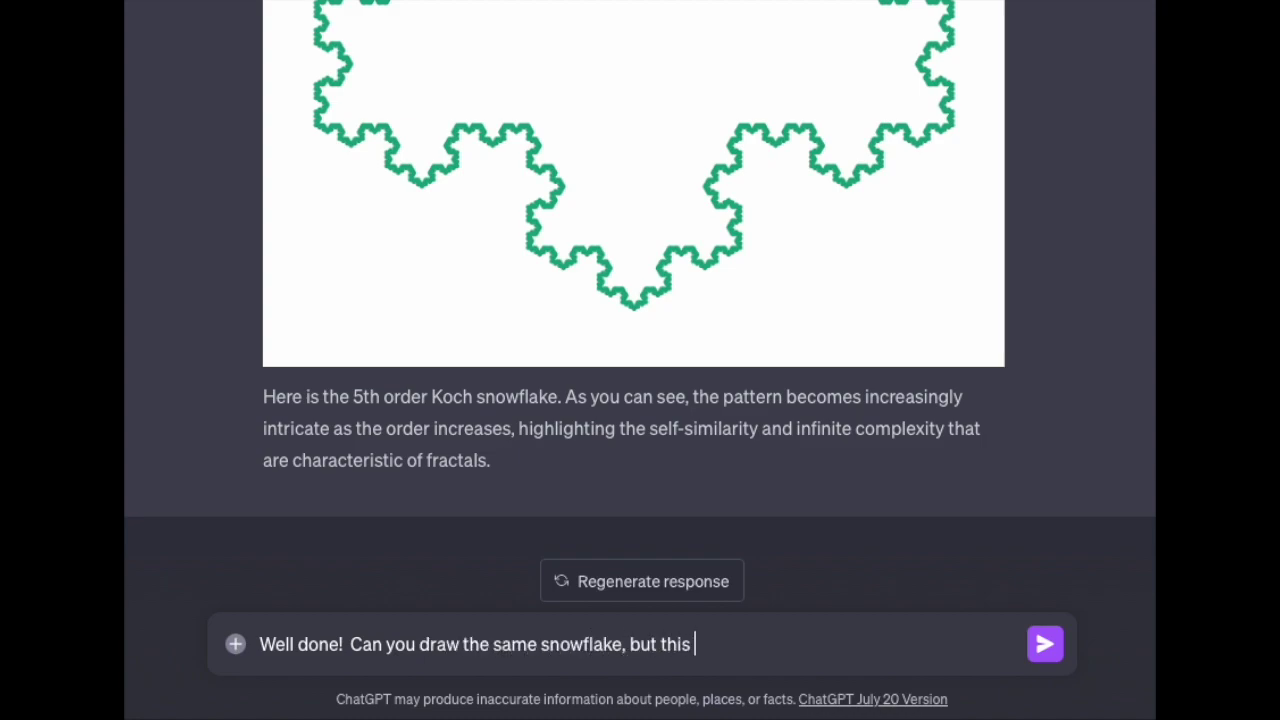
type(" time chan")
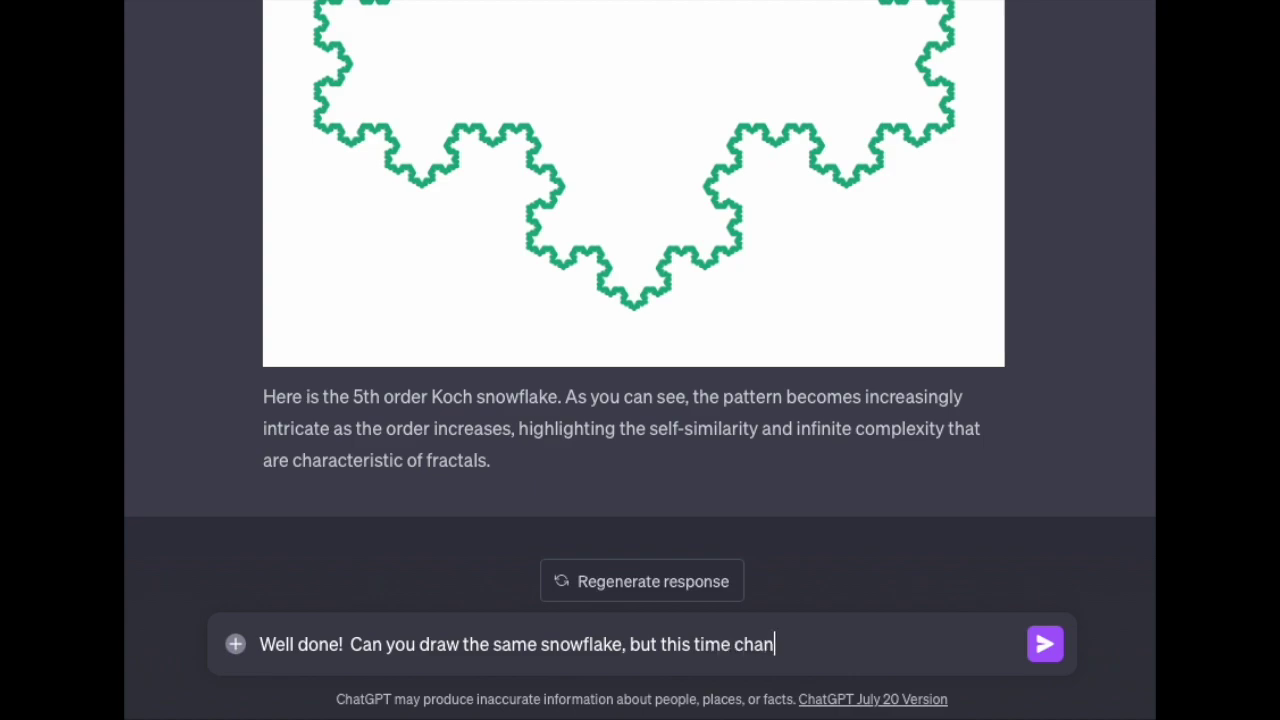
type("ge the color to blue?")
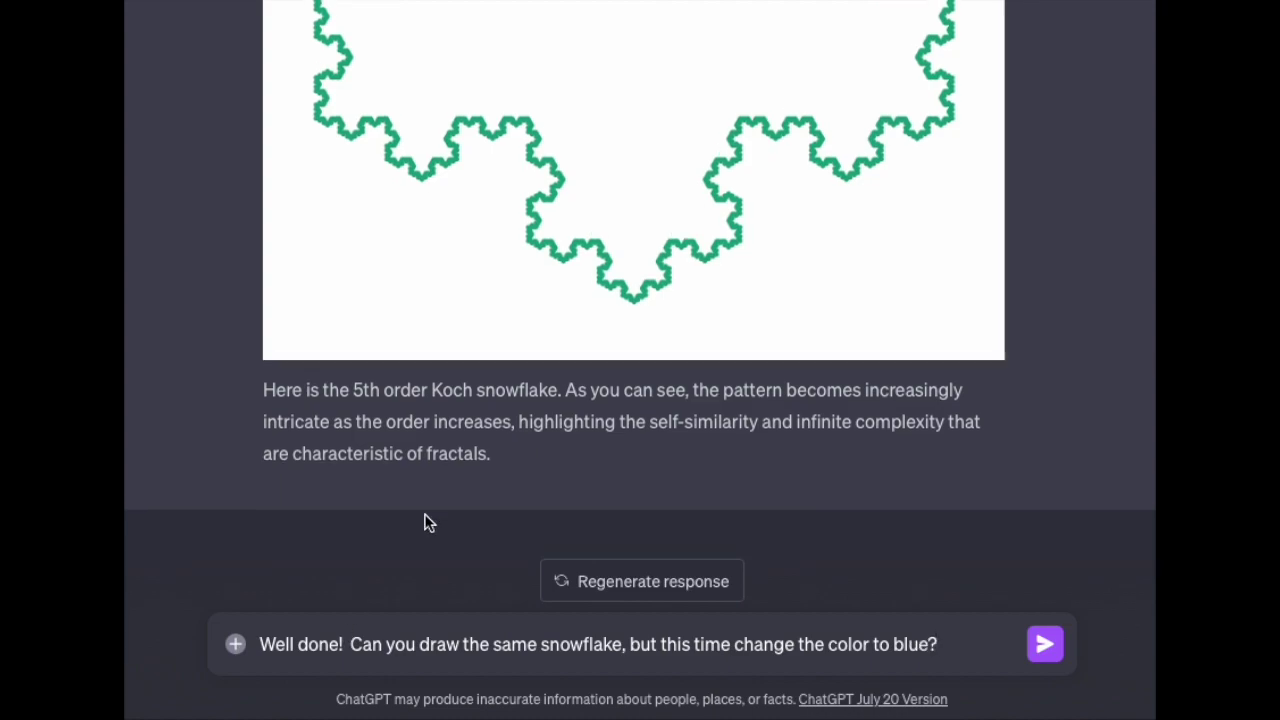
left_click(1046, 648)
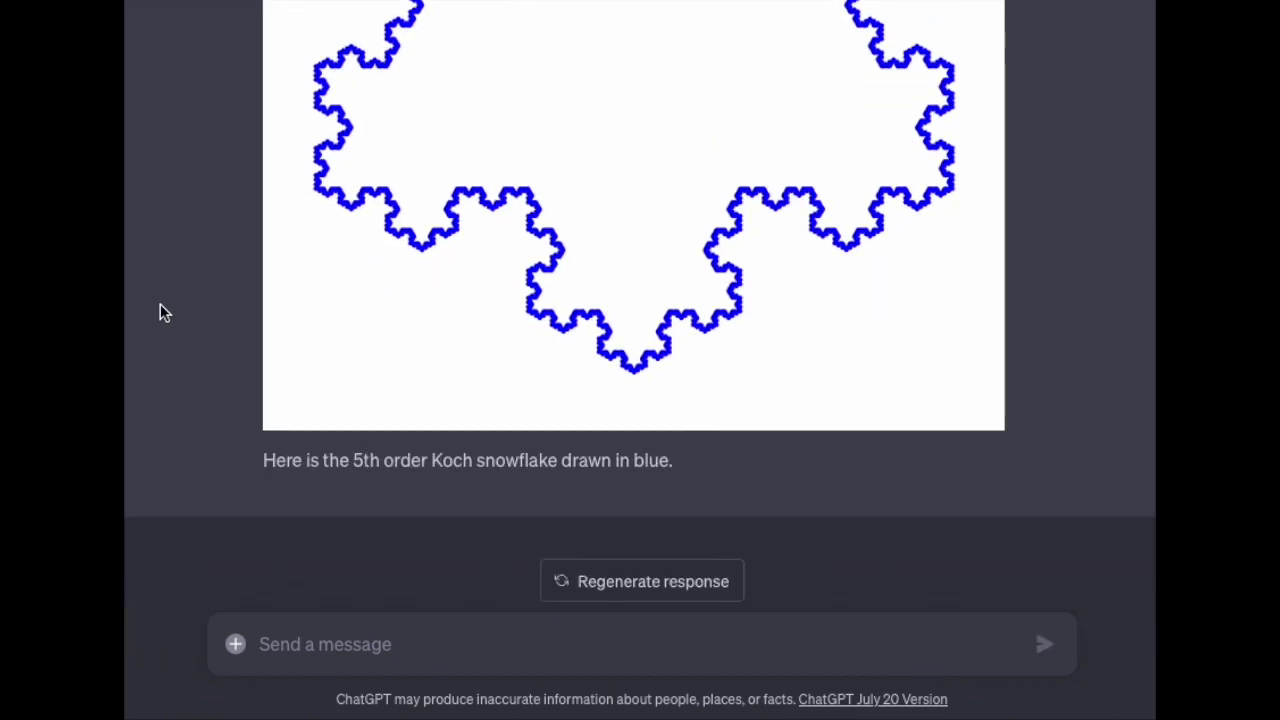
Step: Ask to change the Koch snowflake recipe so that, when a line is replaced with 4 lines at each recursion, the middle spar goes significantly deeper
scroll(162, 310, "up", 2)
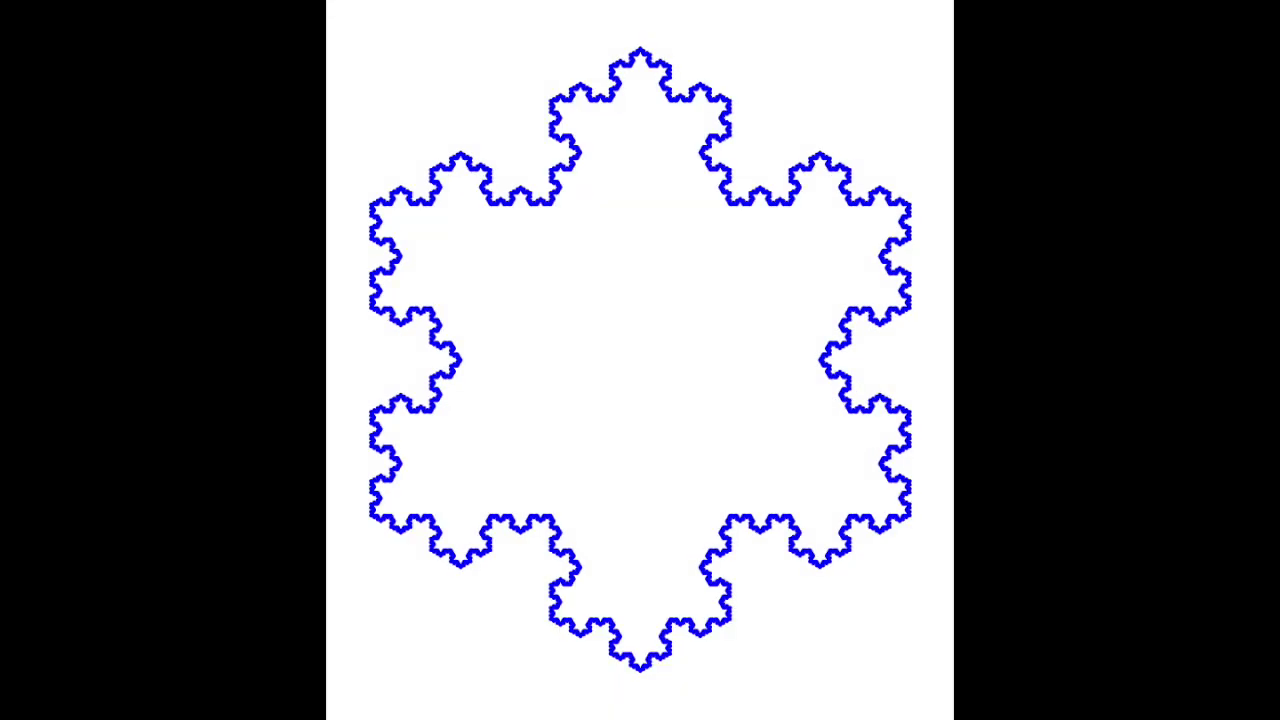
type("s")
type(" try")
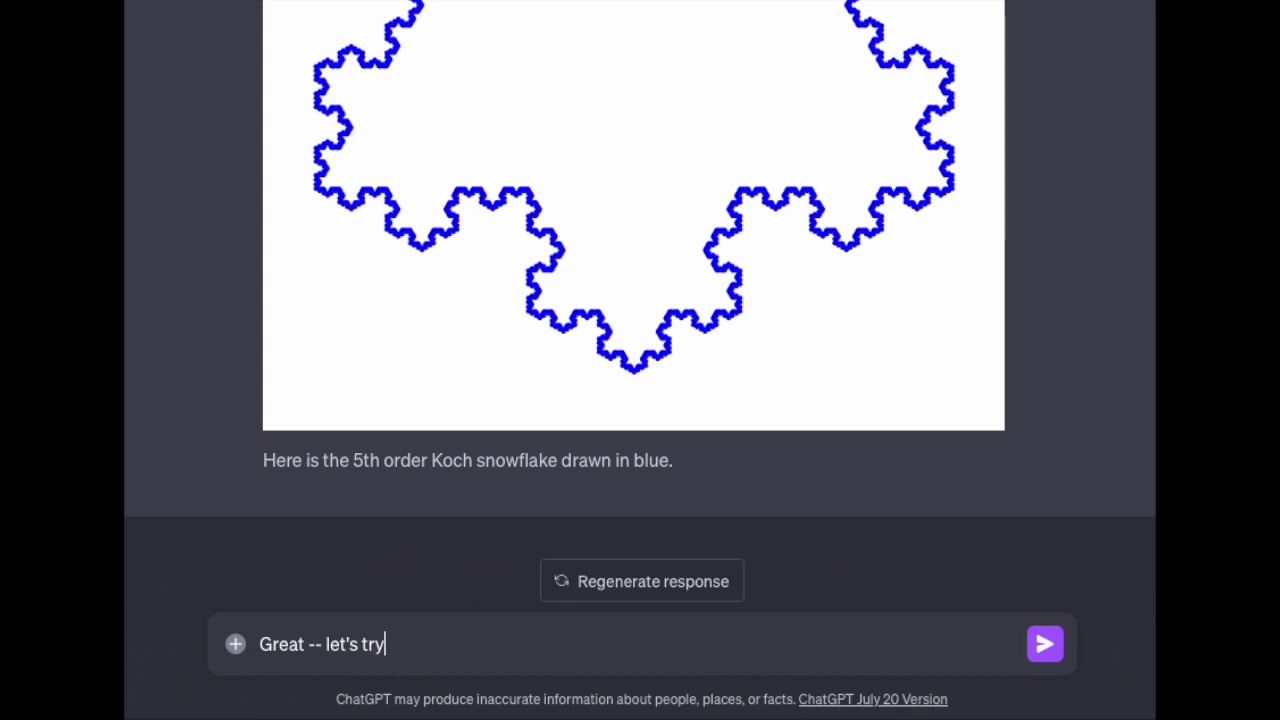
type(" one other experiment.  Can you change the")
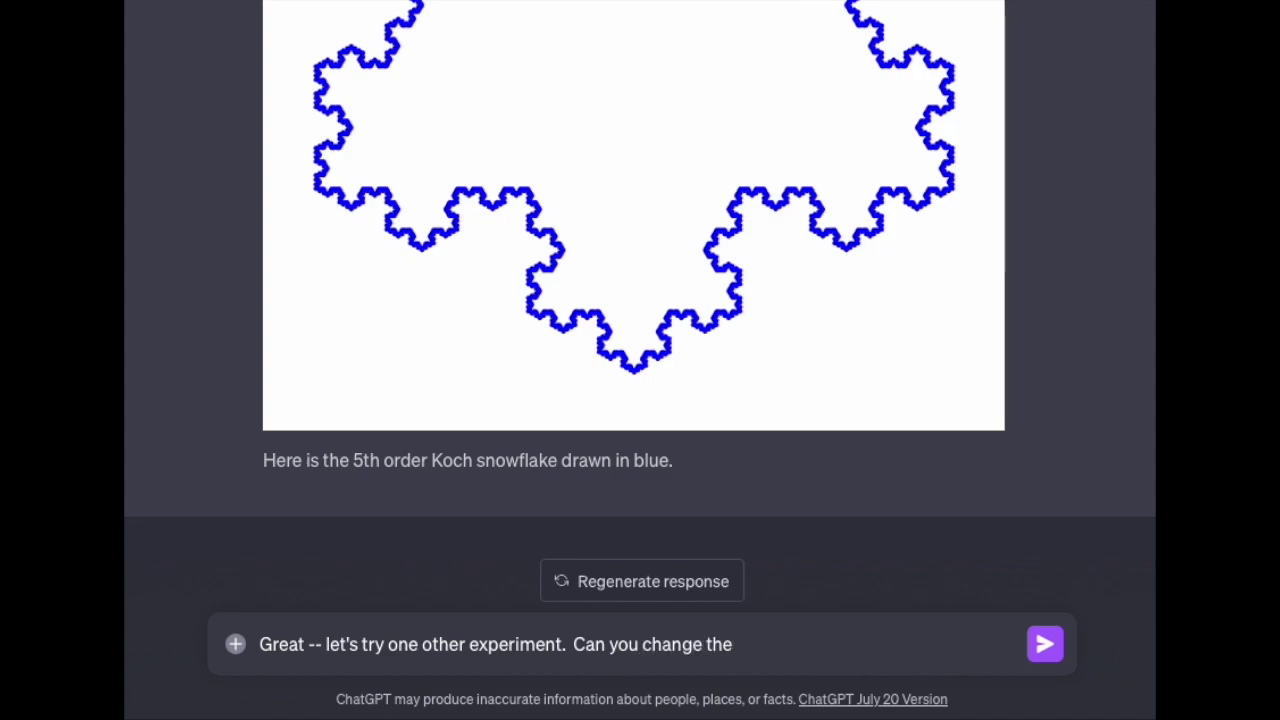
type(" recipe for the Koch snowflake so that the")
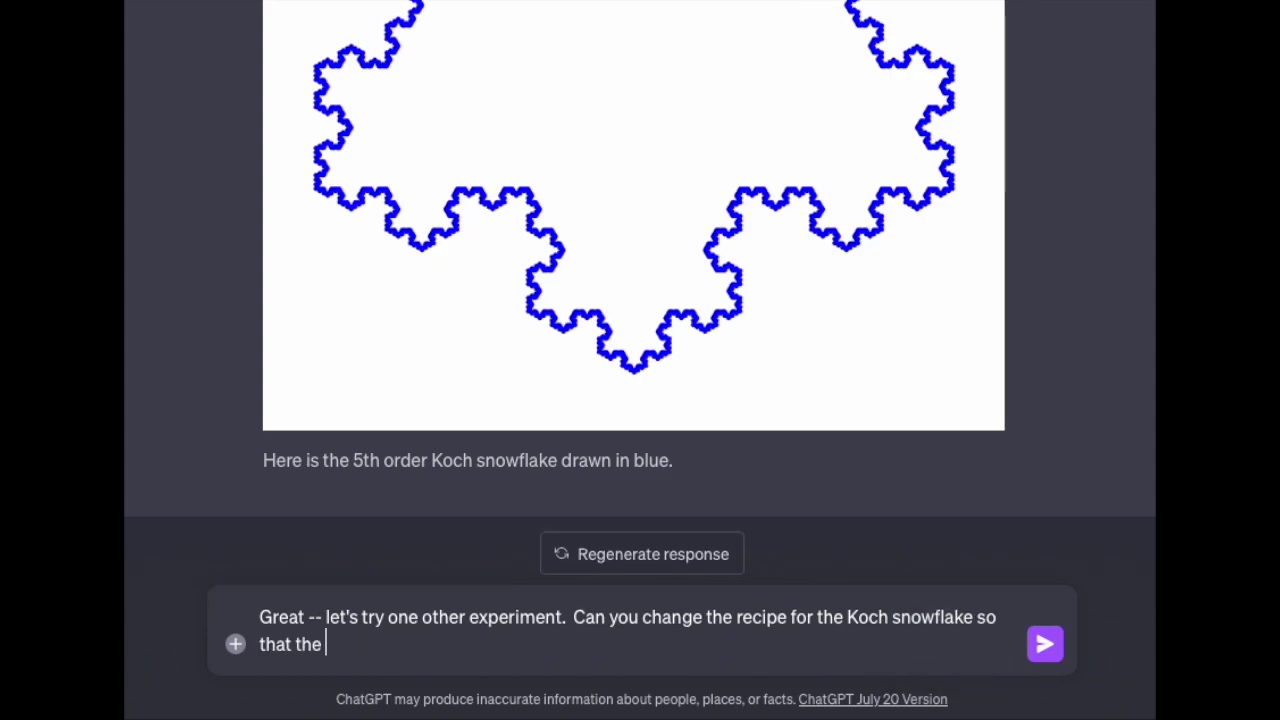
key("BackSpace")
key("BackSpace")
key("BackSpace")
key("BackSpace")
type("when it replaces a line")
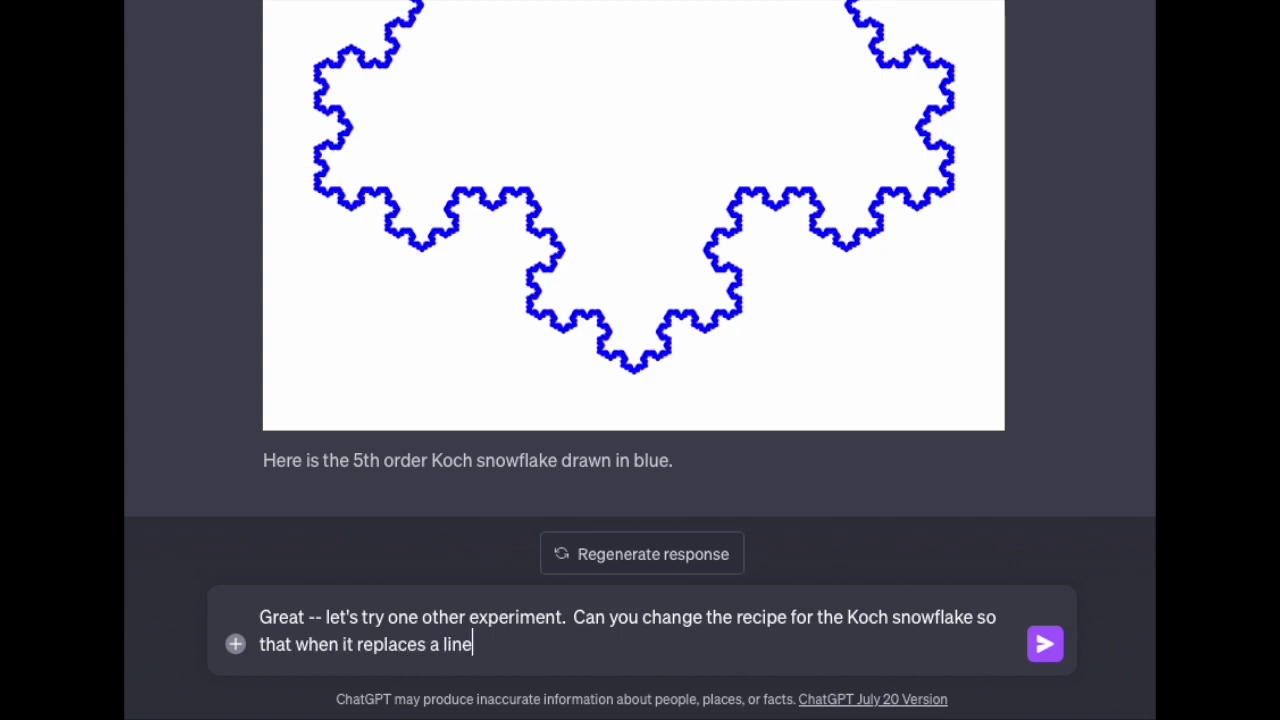
type(" with 4 lines at each")
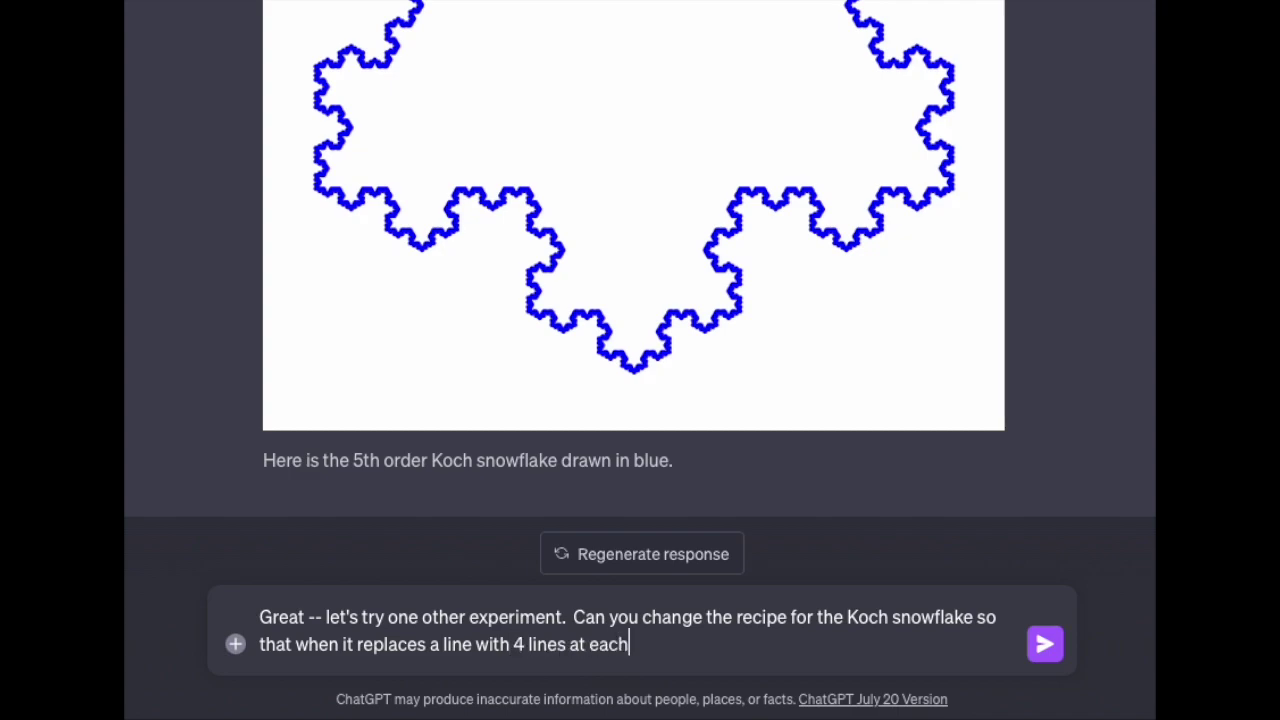
type(" recursion, the spar in")
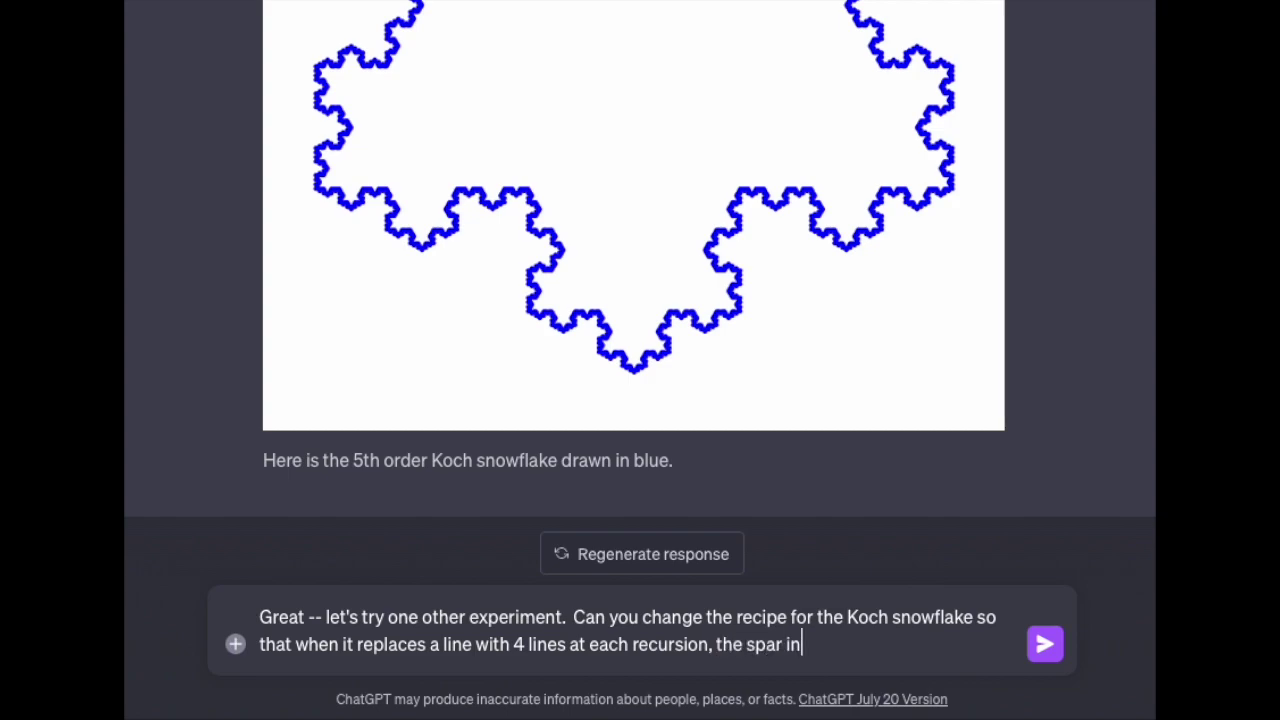
type(" the middle of th")
type("e 4 lines goe")
type("s significantly deeper?")
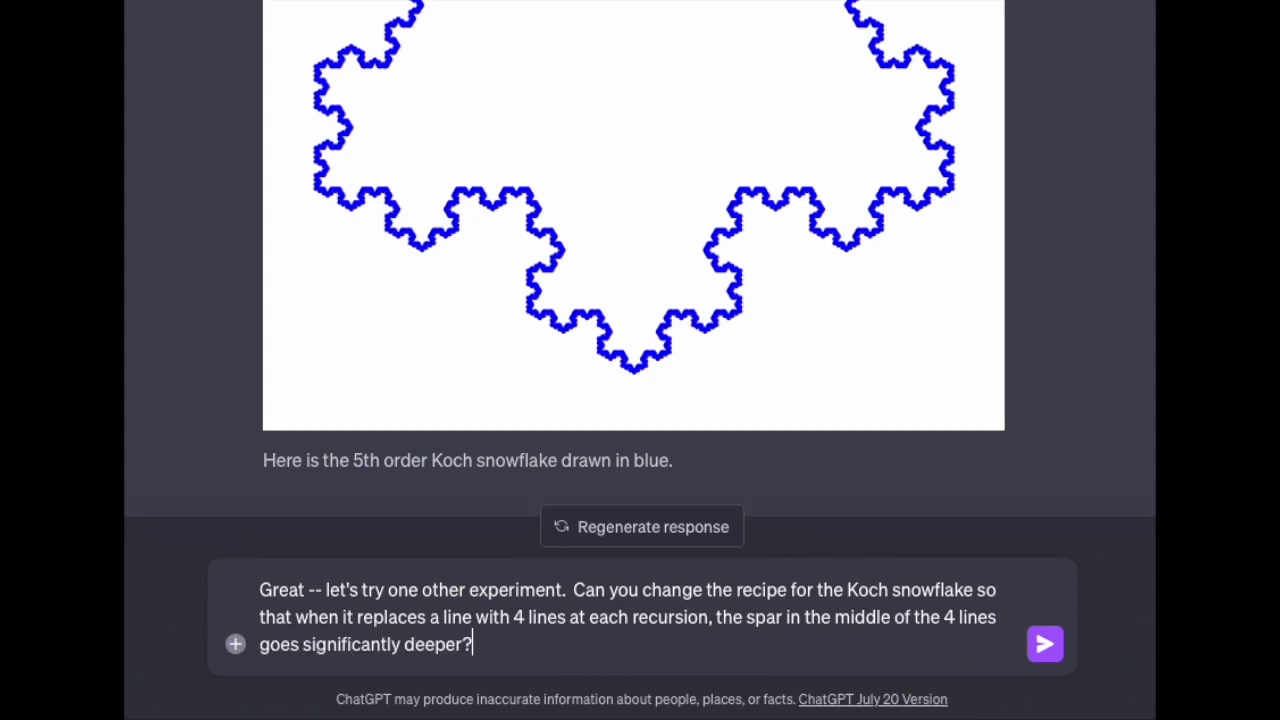
key("Return")
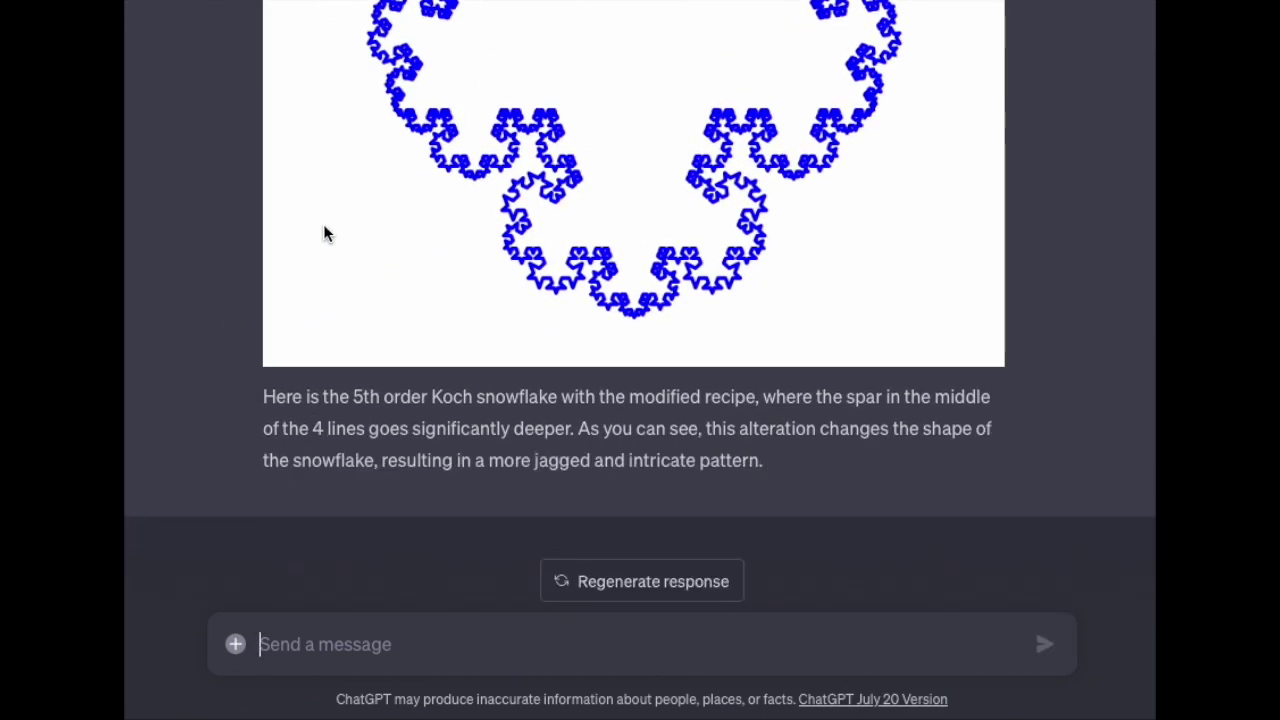
Step: Examine the overall shape of the modified 5th order snowflake drawing and read its accompanying explanation
scroll(324, 232, "up", 4)
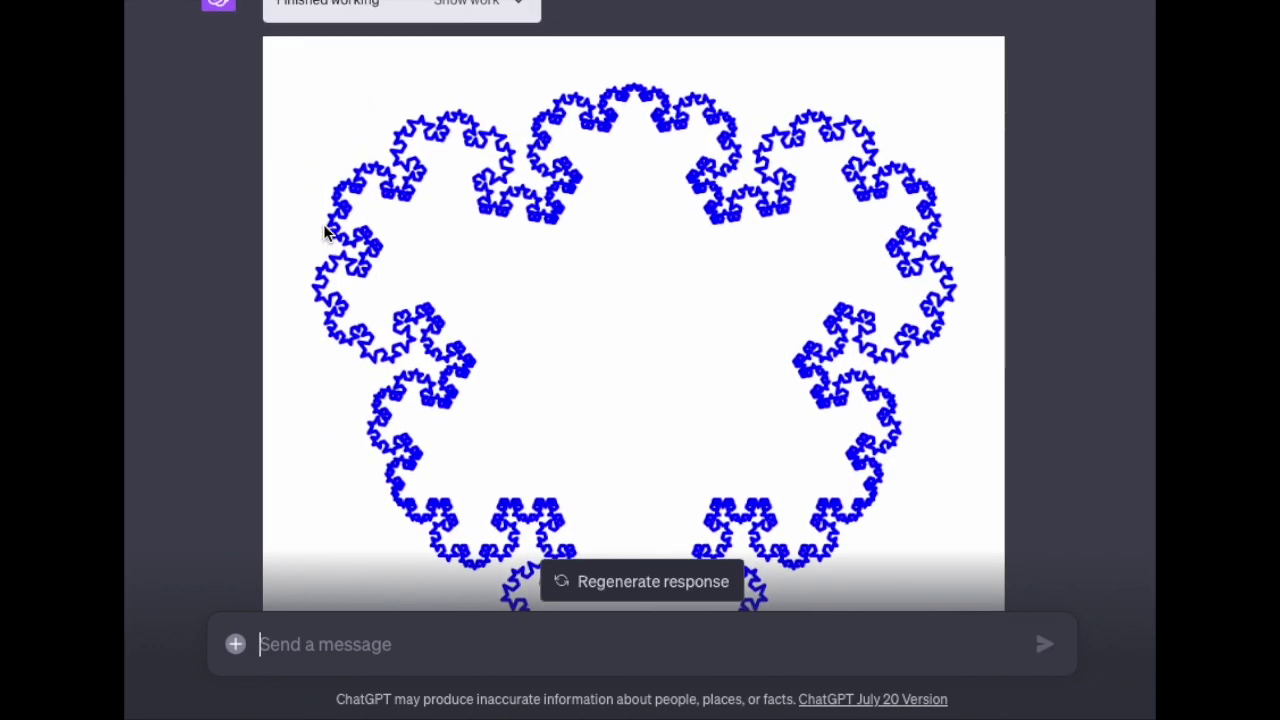
scroll(324, 232, "down", 3)
scroll(324, 232, "up", 1)
scroll(323, 232, "up", 1)
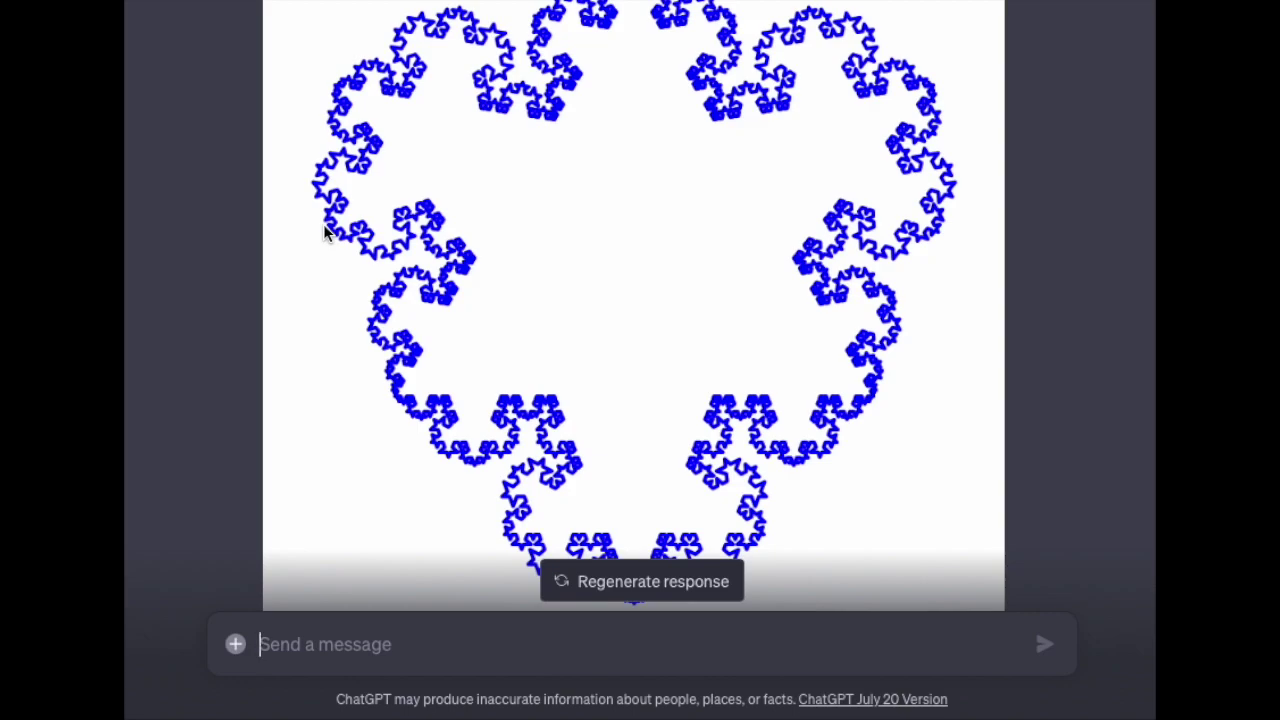
scroll(325, 232, "down", 1)
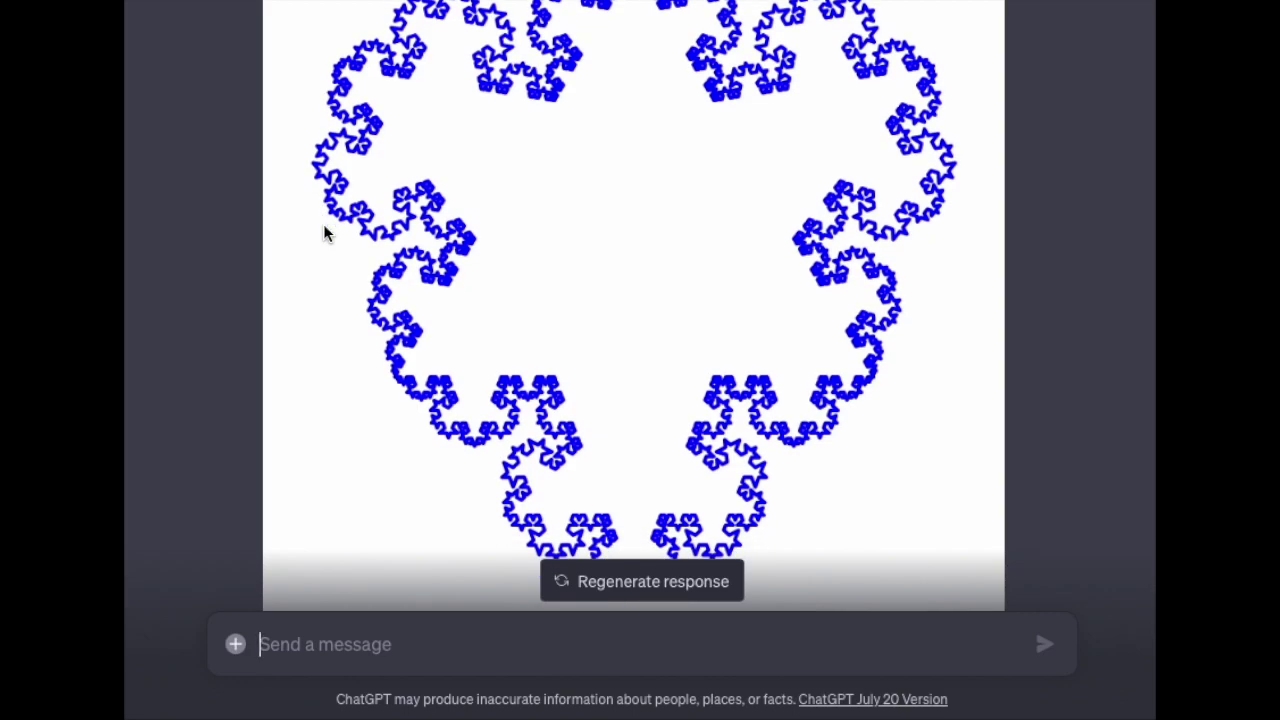
scroll(325, 232, "down", 1)
scroll(325, 232, "up", 3)
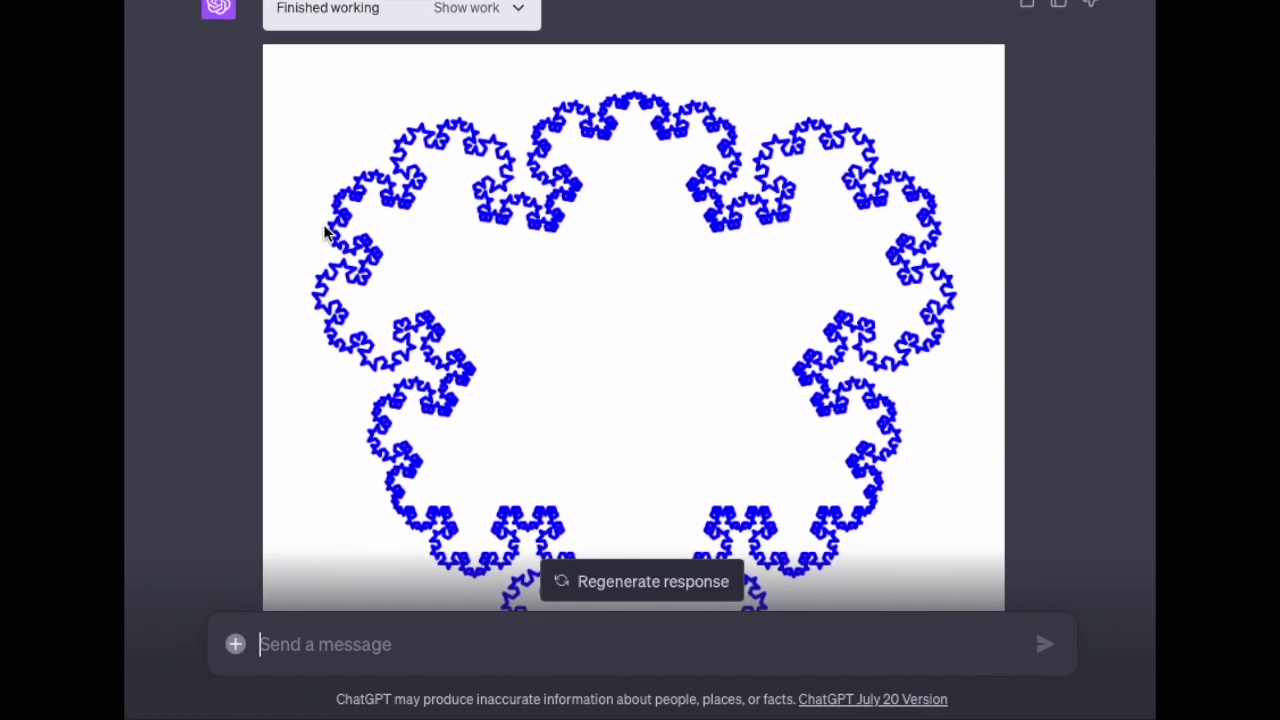
scroll(325, 232, "down", 3)
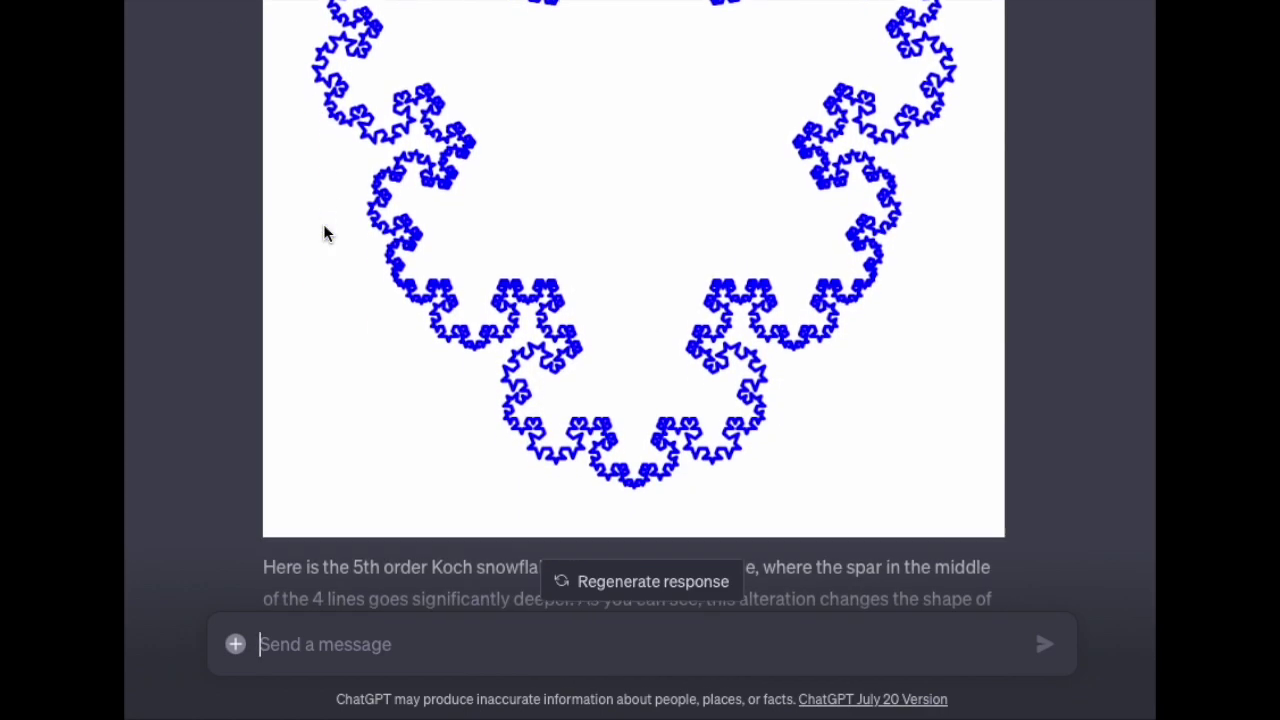
scroll(325, 233, "down", 2)
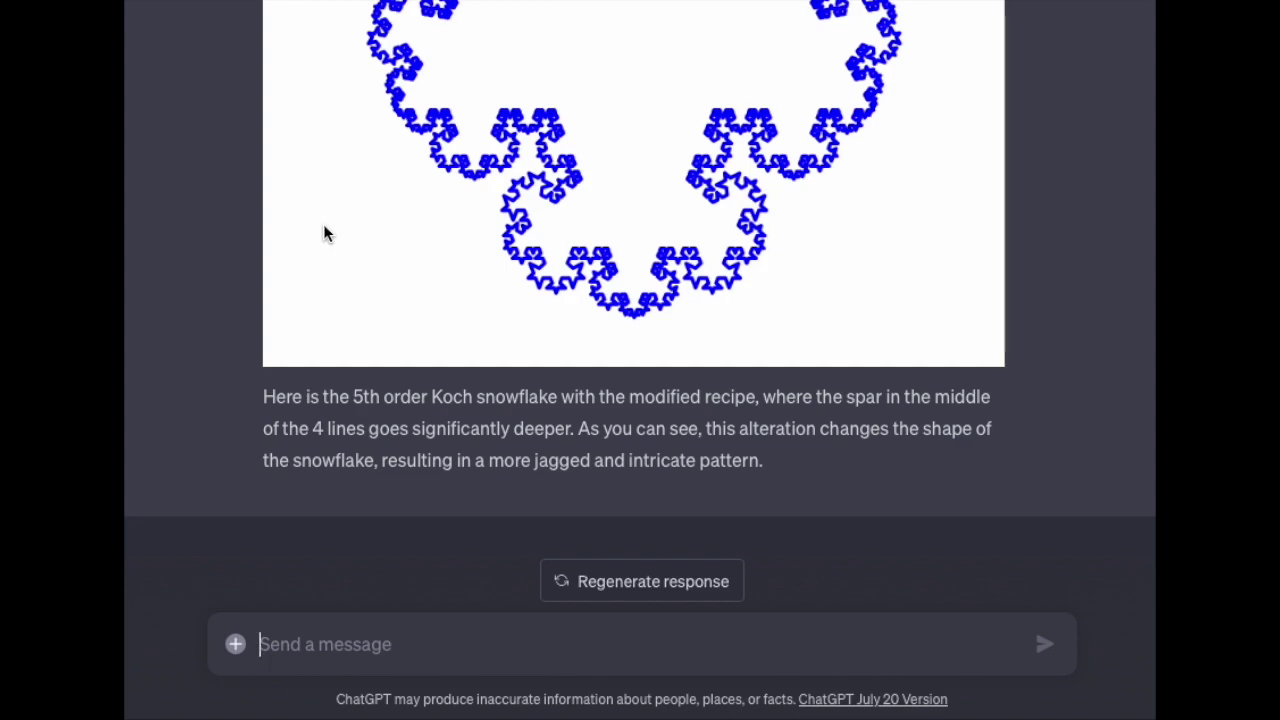
Step: Reveal the Python code behind the modified snowflake and read the koch_snowflake_modified function through to its plotting commands
scroll(365, 428, "up", 1)
scroll(365, 428, "up", 5)
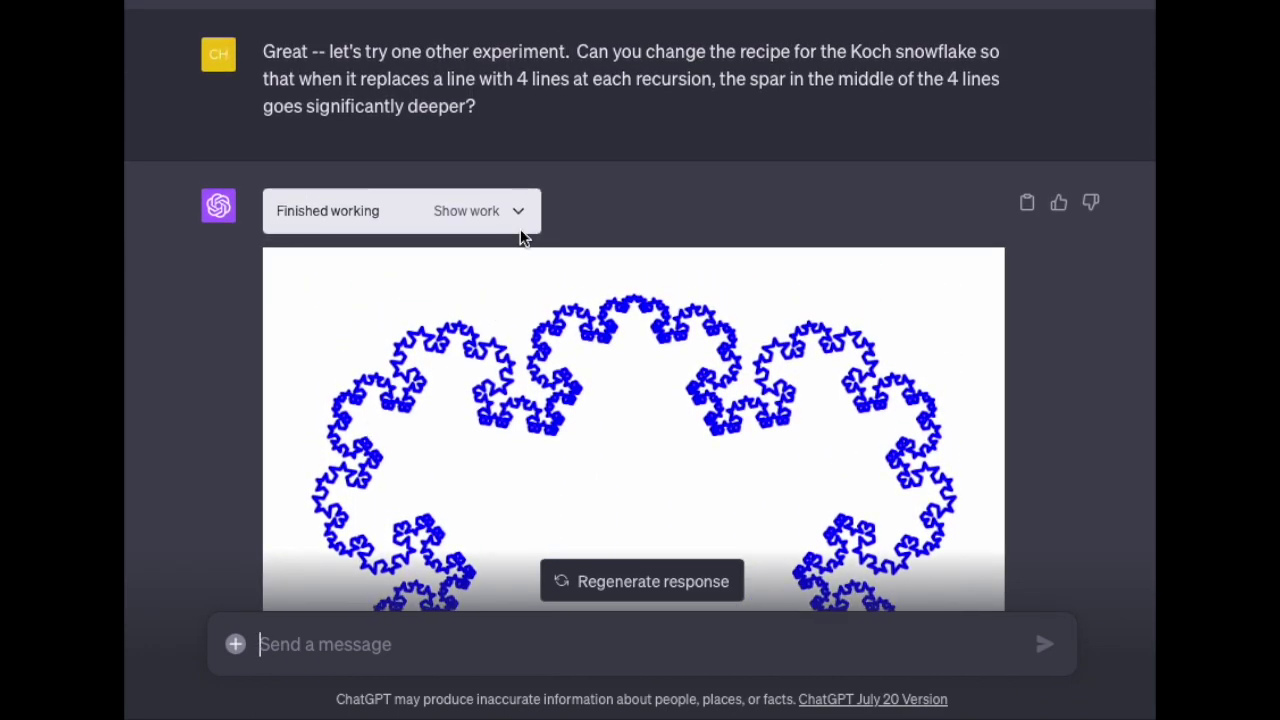
left_click(522, 212)
scroll(267, 348, "down", 2)
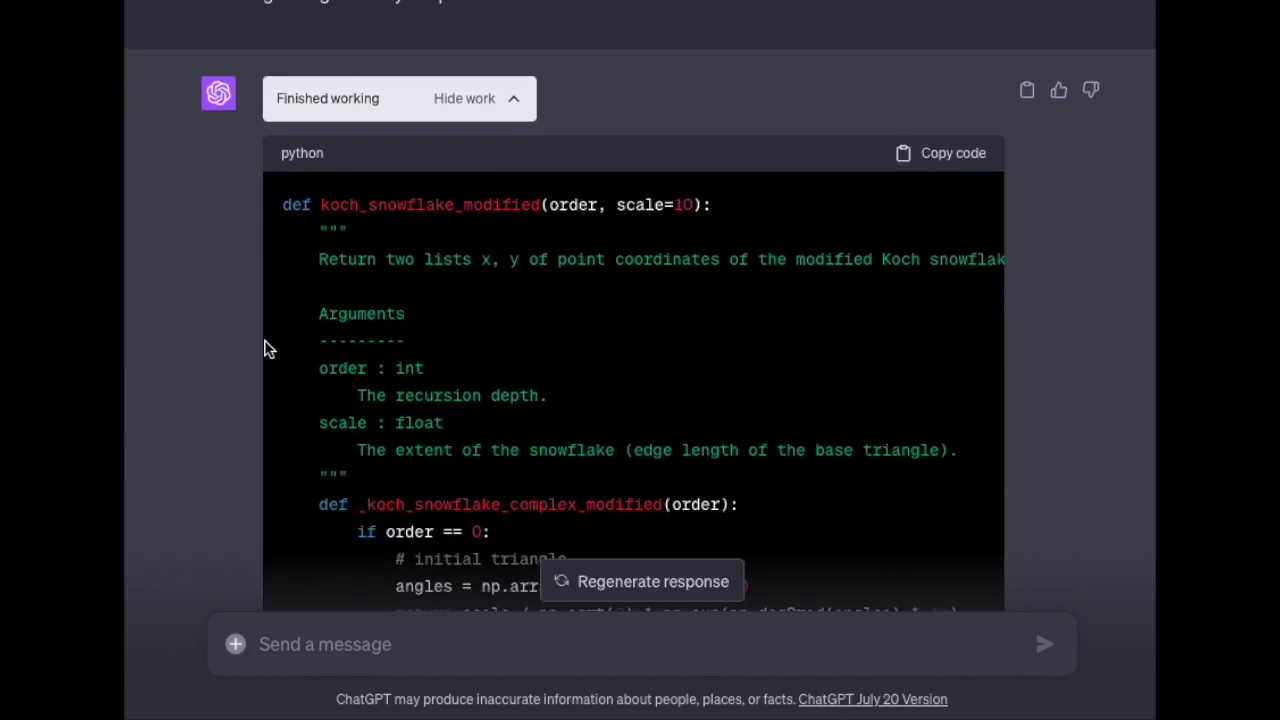
scroll(267, 348, "down", 3)
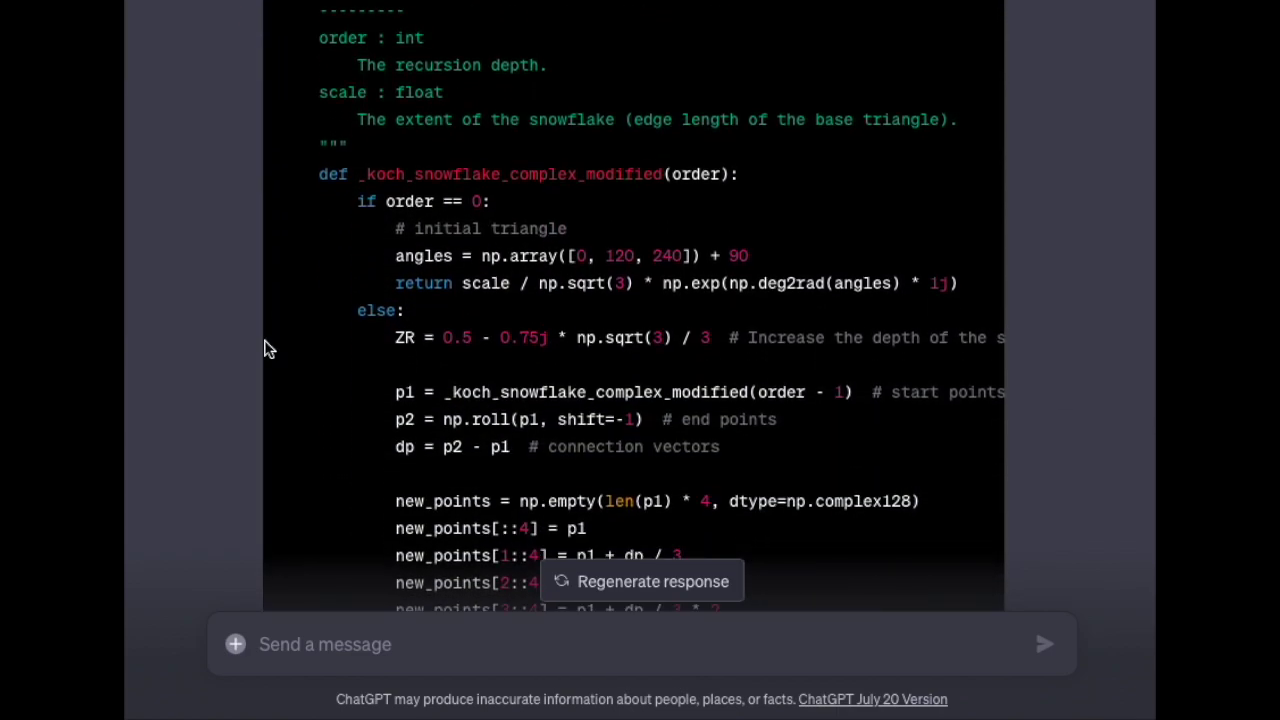
scroll(267, 348, "down", 1)
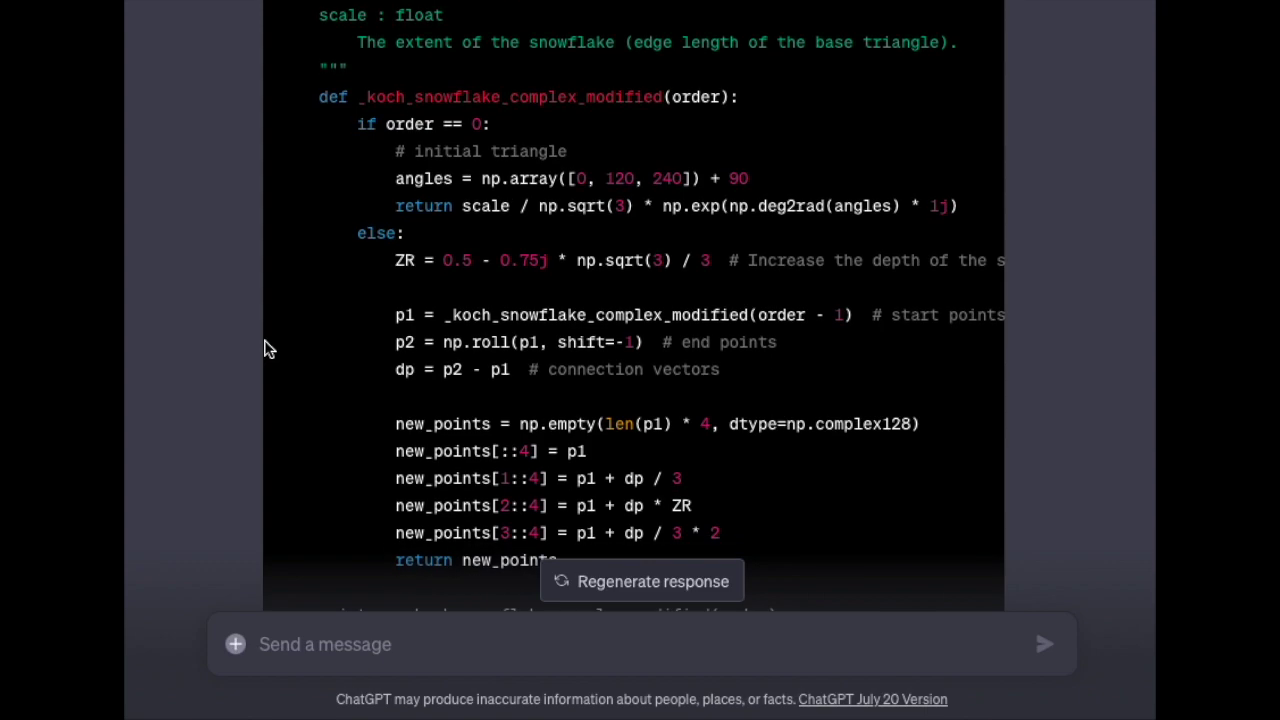
scroll(267, 348, "down", 2)
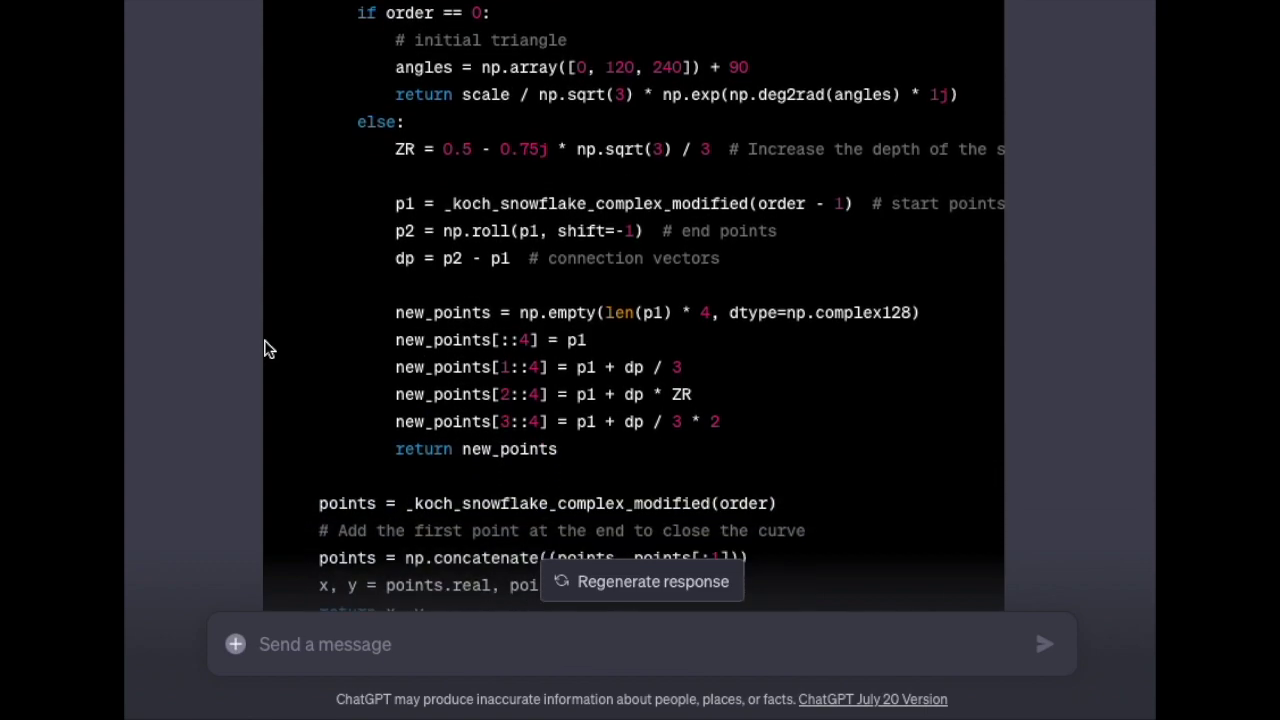
scroll(267, 348, "down", 1)
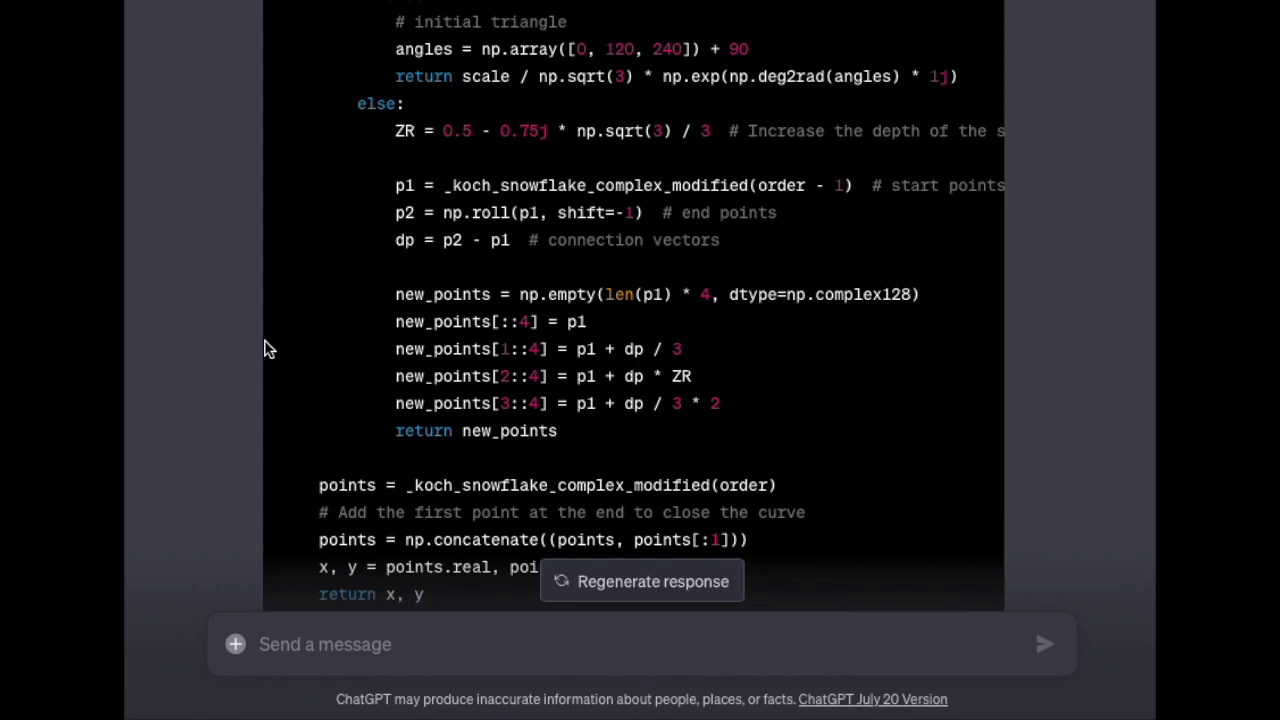
scroll(267, 348, "down", 3)
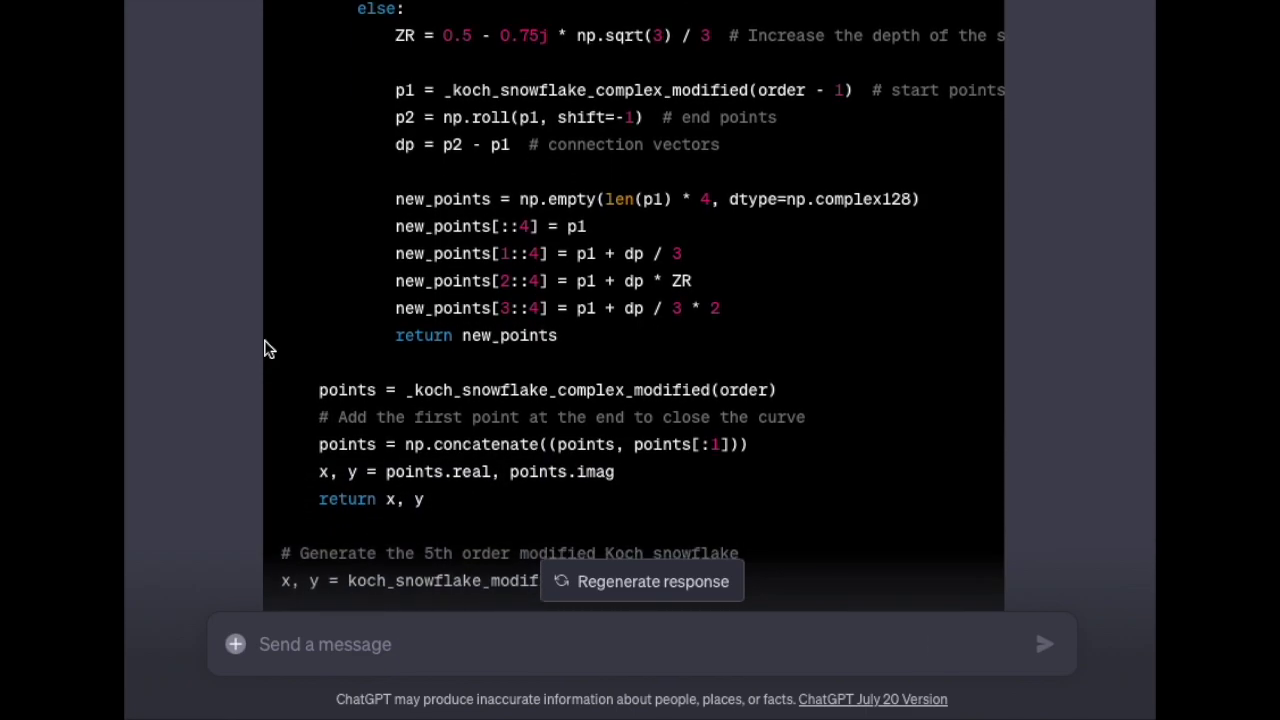
scroll(268, 348, "down", 4)
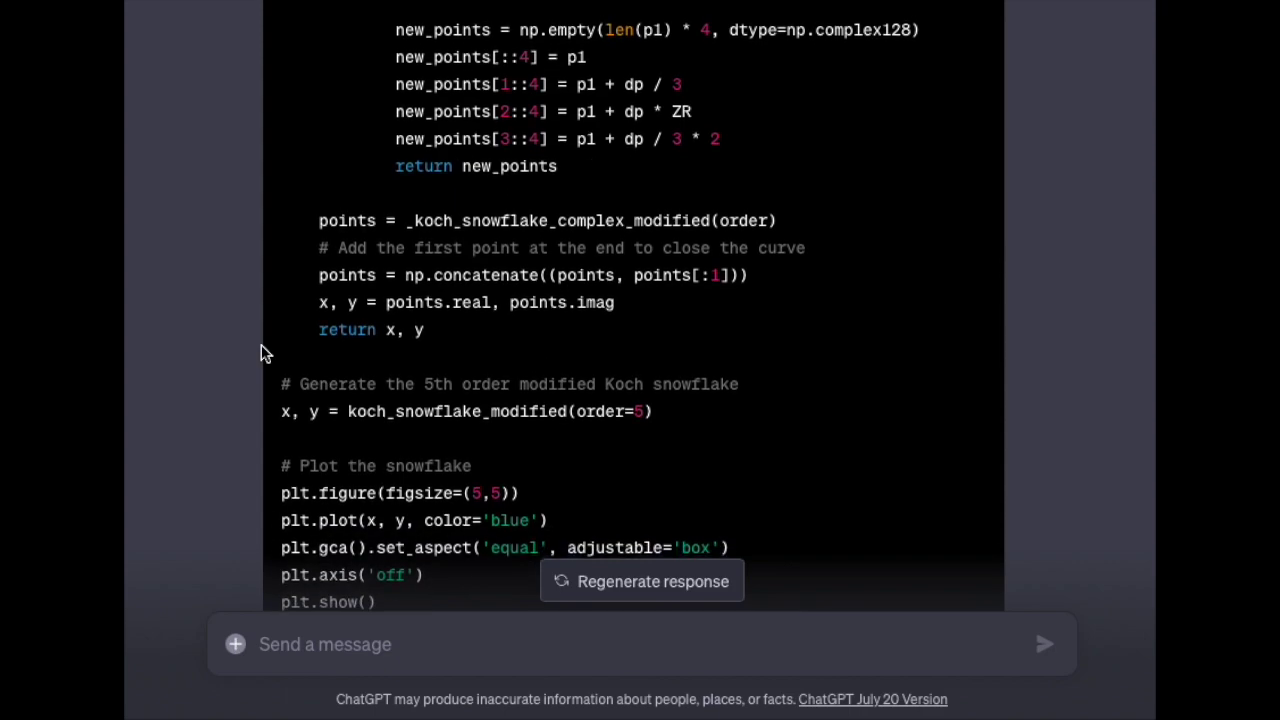
scroll(262, 348, "down", 1)
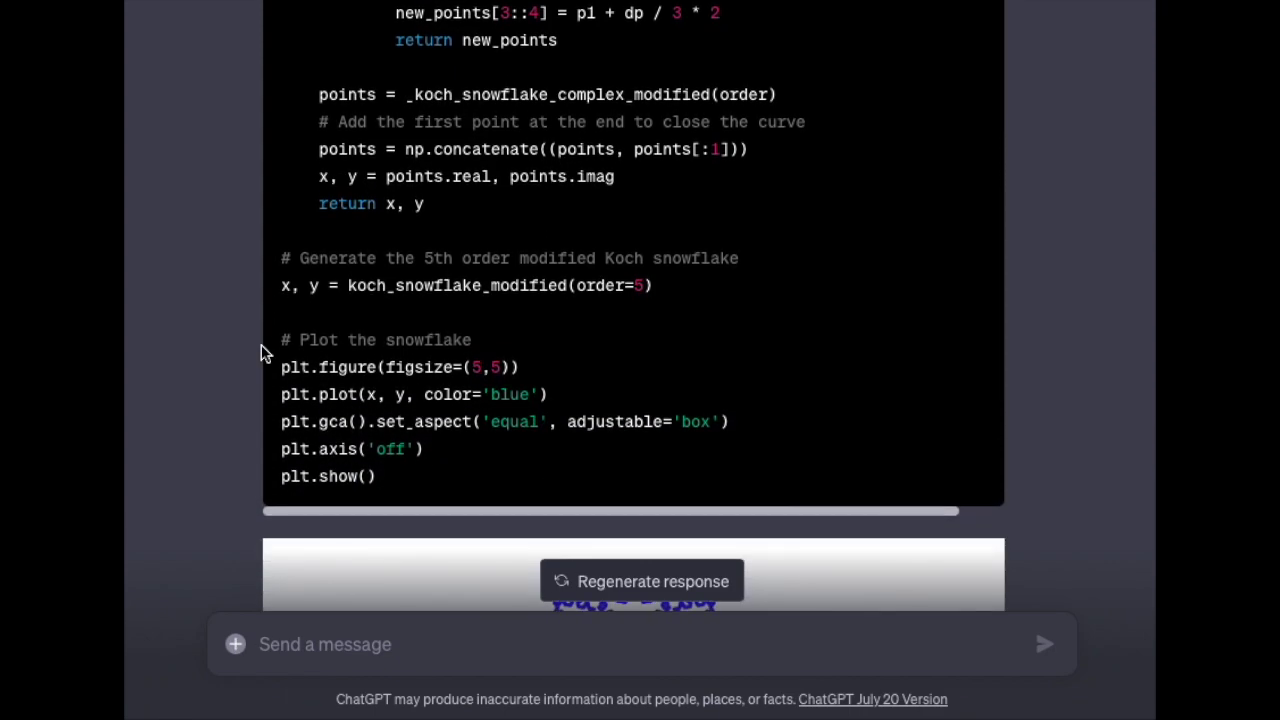
Step: Return to the start of the modified snowflake's answer and hide its code
scroll(543, 177, "up", 15)
scroll(589, 129, "up", 2)
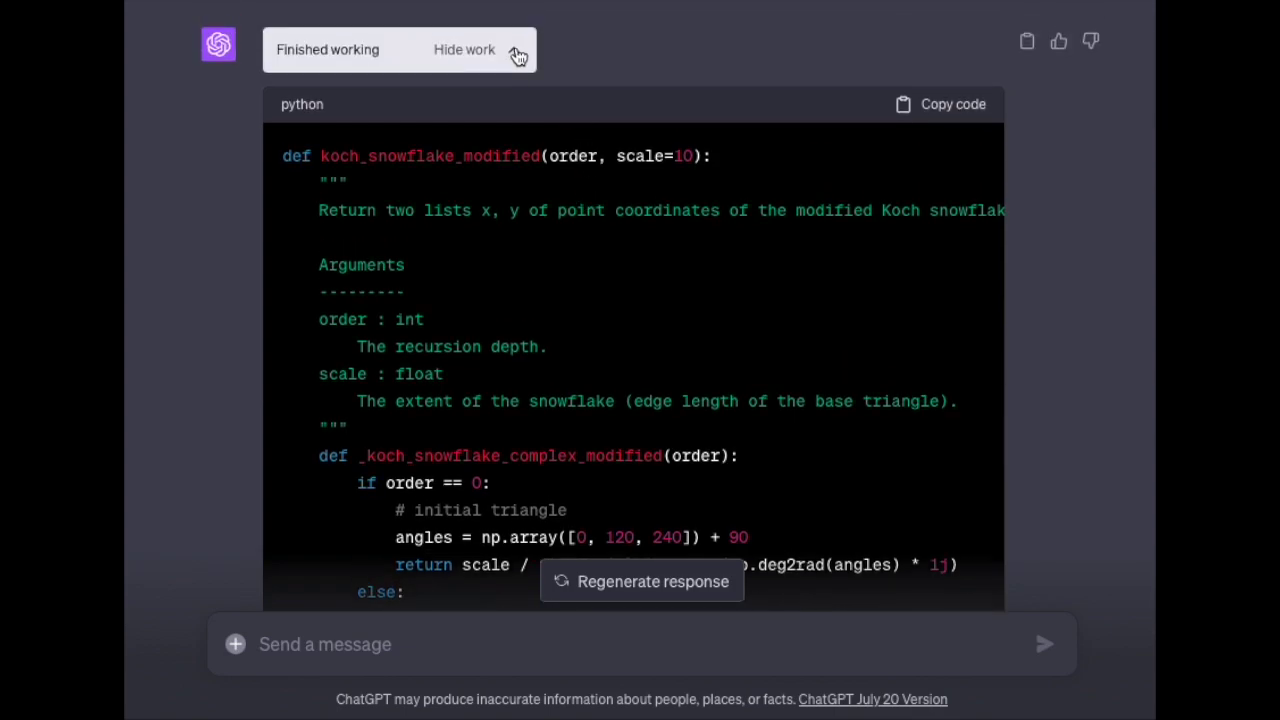
left_click(518, 55)
Step: Reply "Nice.", ask to move on to other fractals by drawing a 1st order hilbert curve, and rate the resulting response as better
scroll(238, 396, "down", 3)
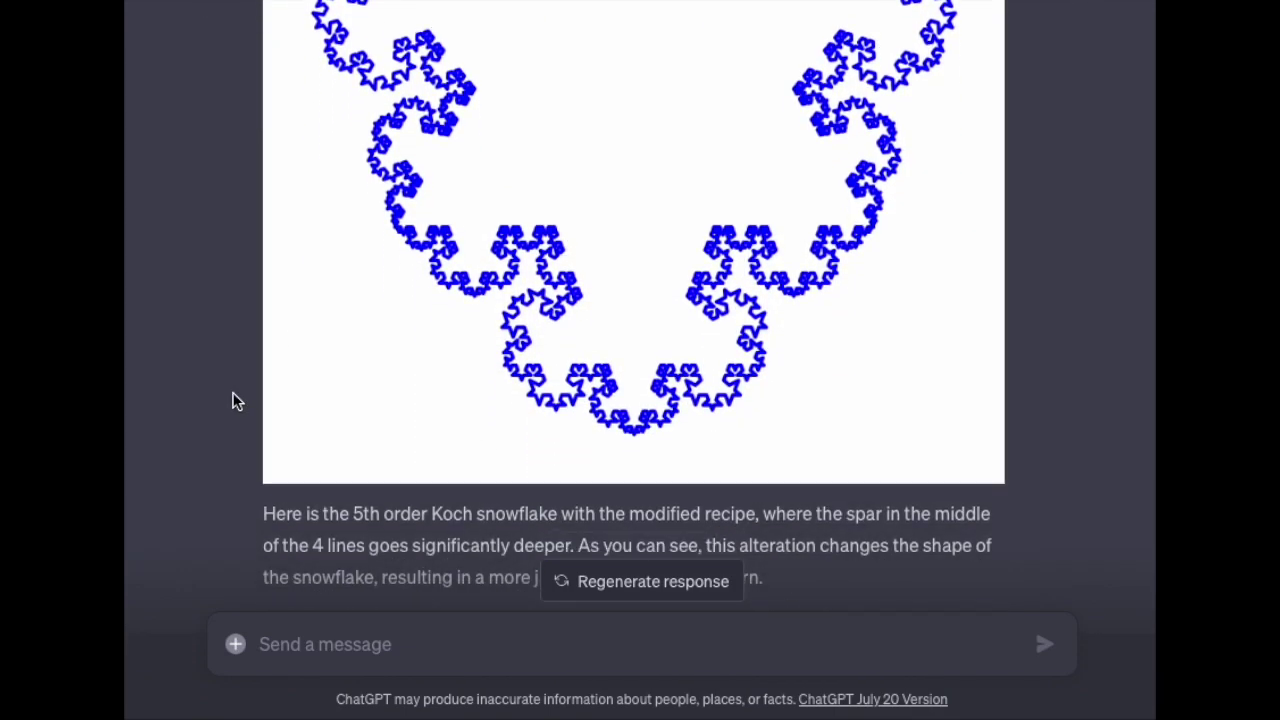
scroll(238, 400, "down", 2)
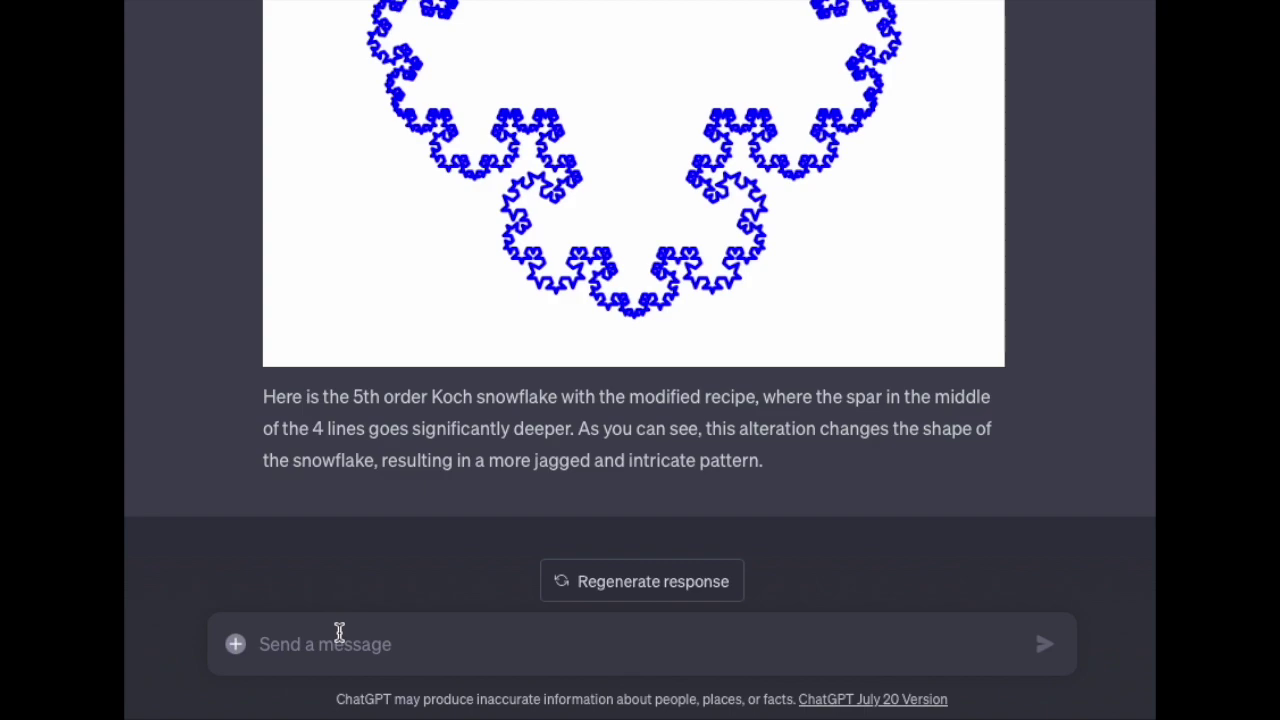
left_click(339, 631)
type("Ni")
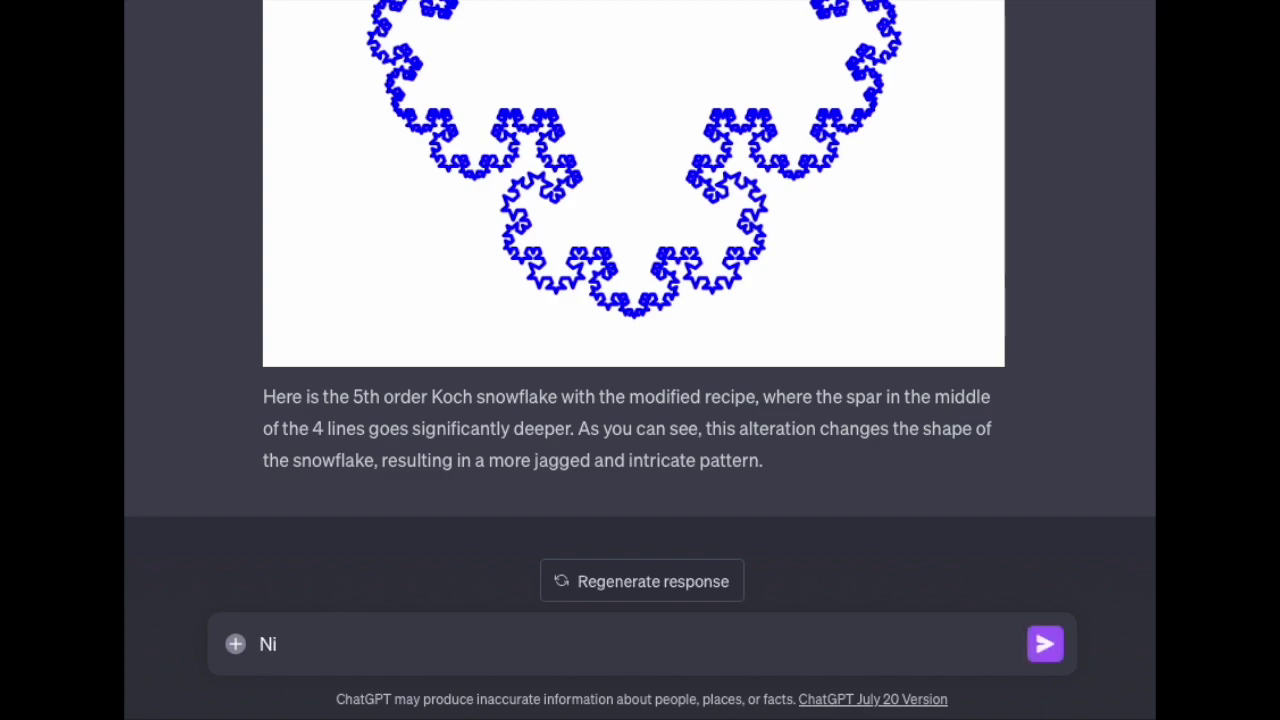
type("ce.  Let's move on to look at some other fractals.")
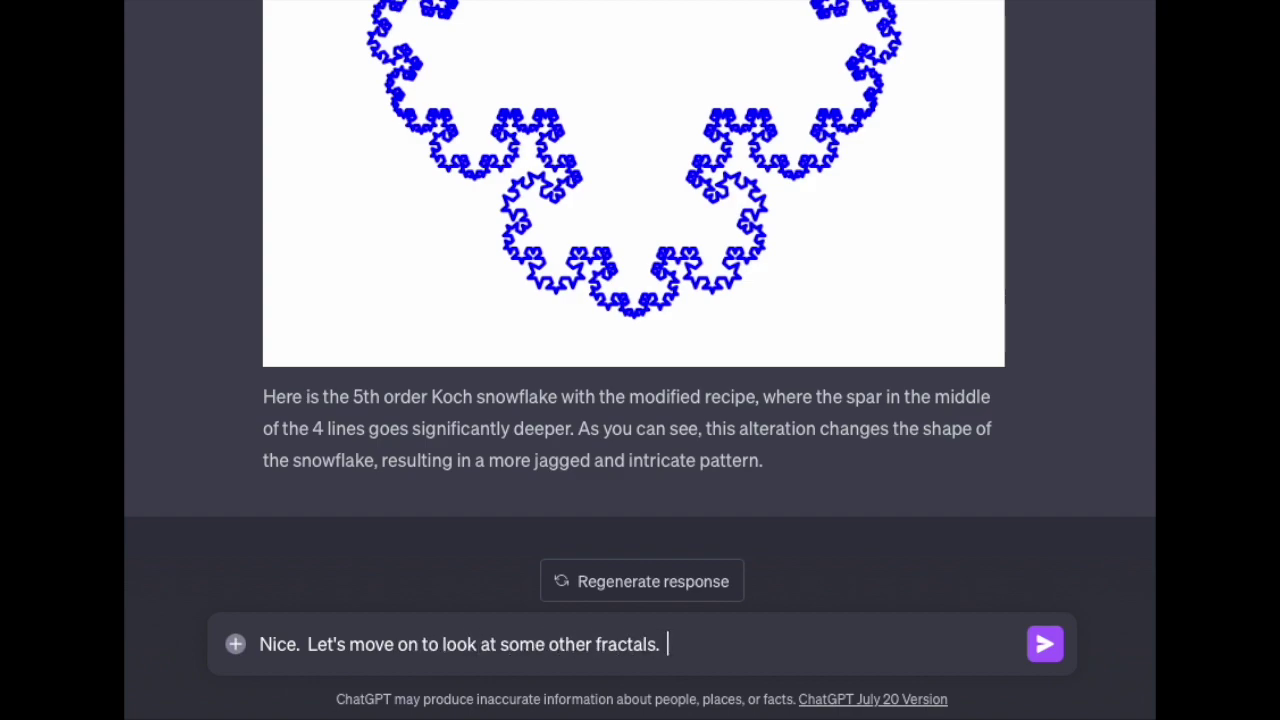
type("  Since you said you know about hilbert curv")
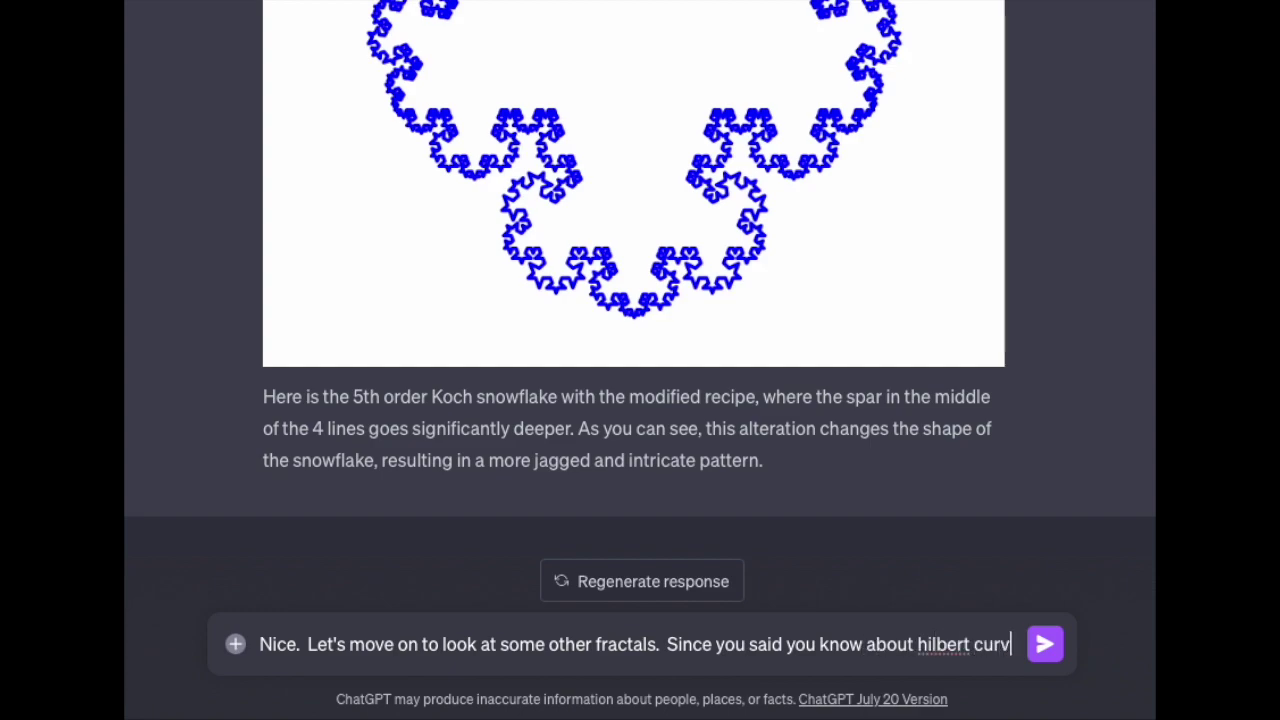
type("es, can")
type("ou ")
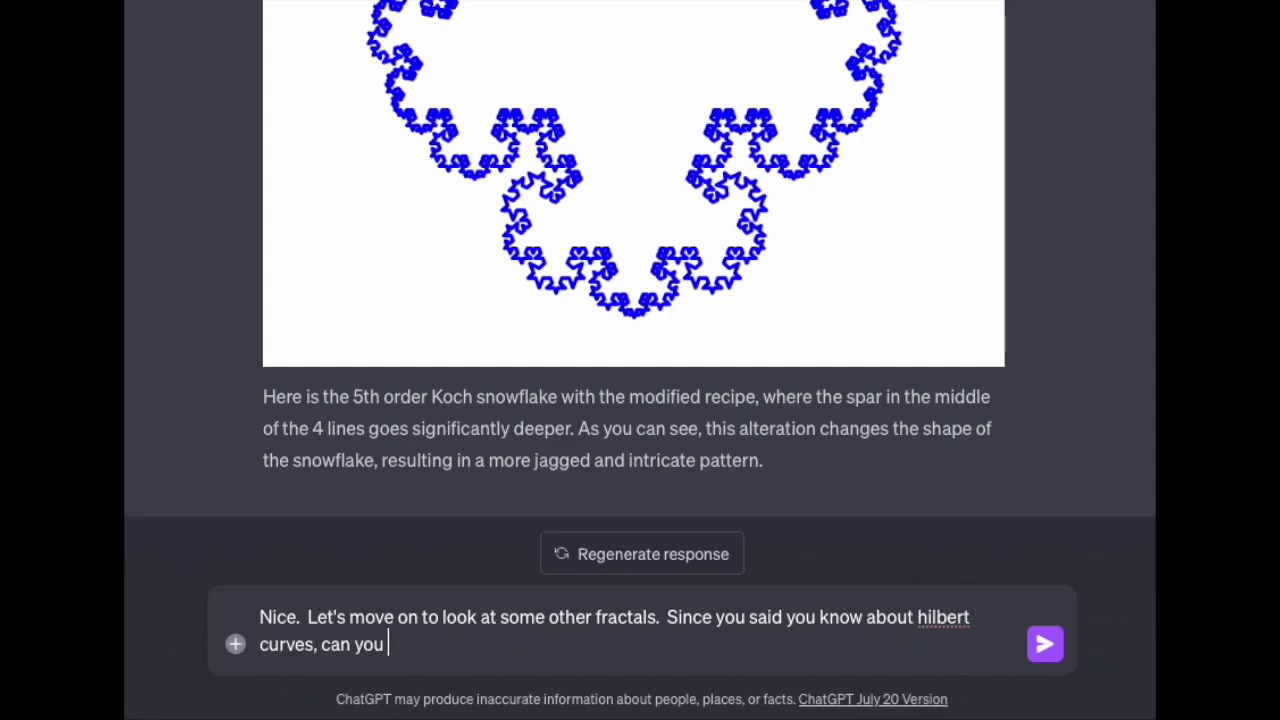
type("draw a 1st ")
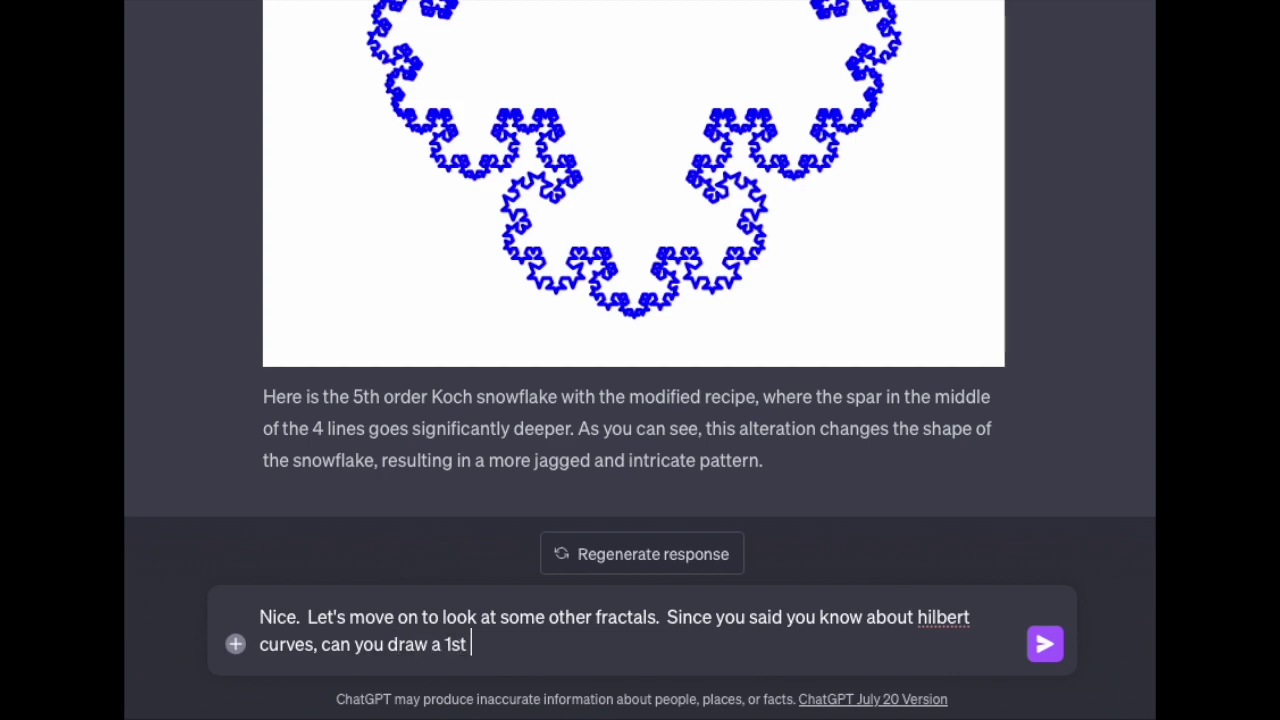
type("order hilbert curve")
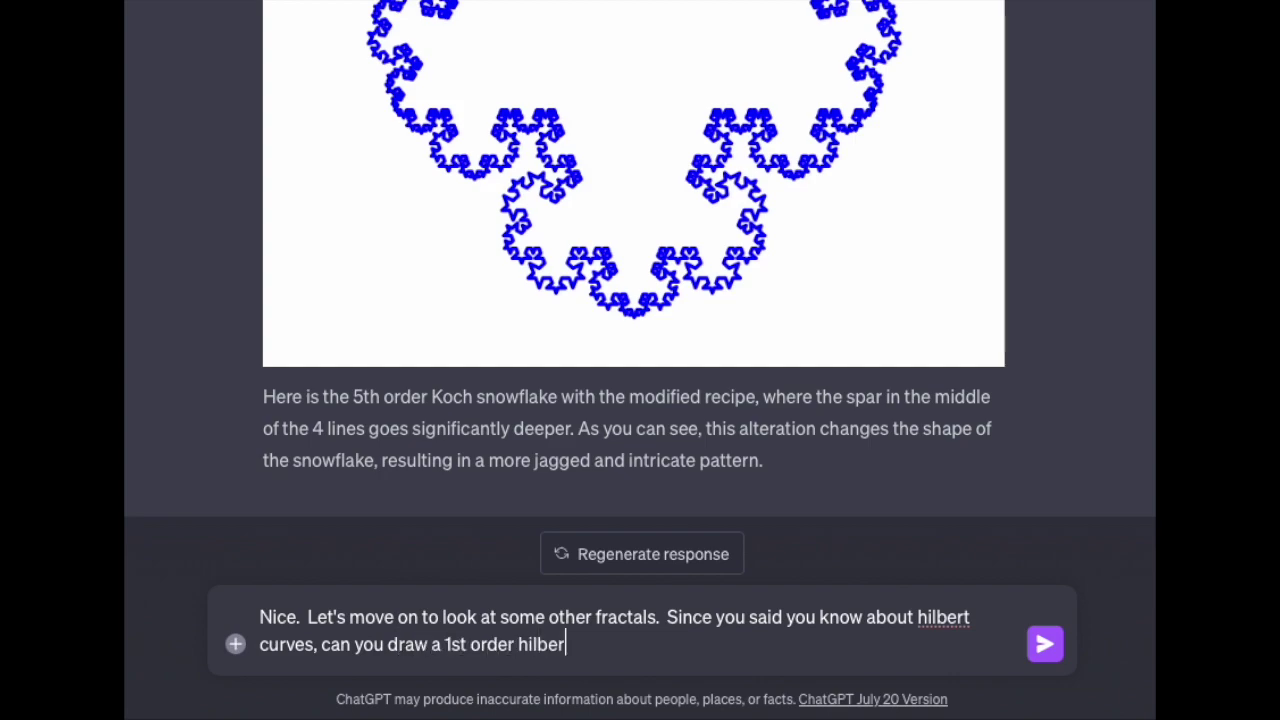
type("?")
key("Return")
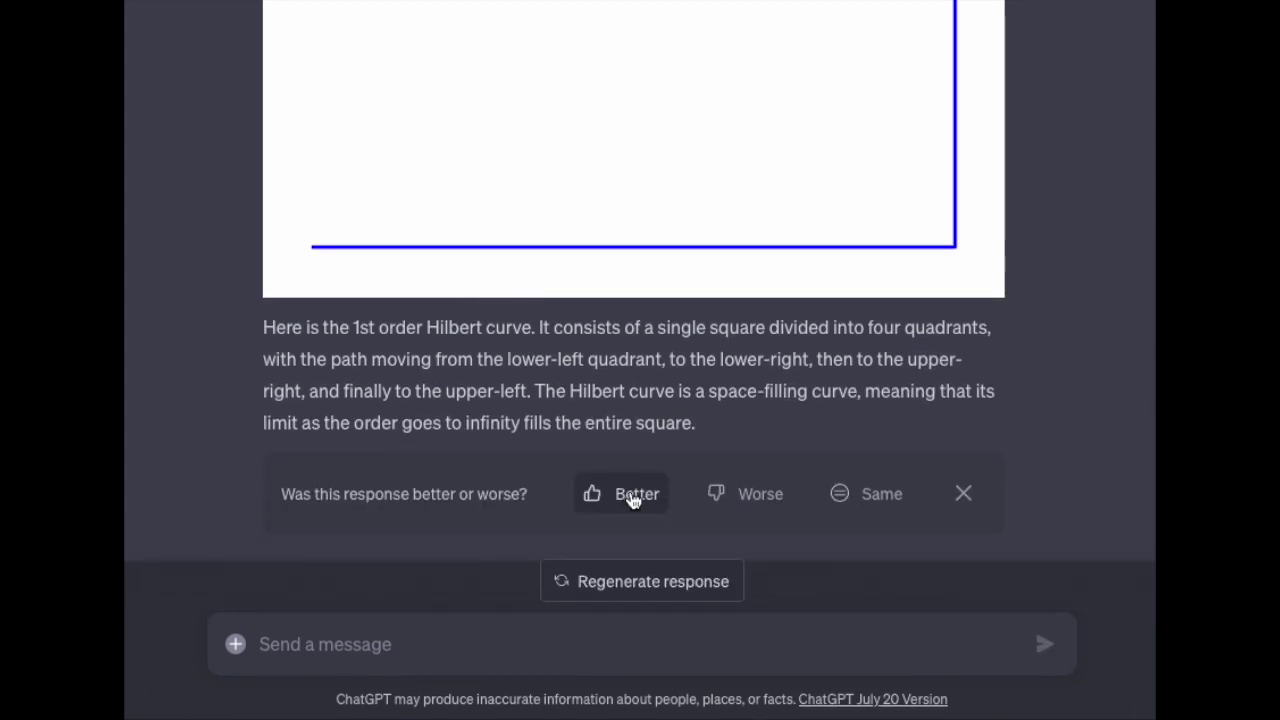
left_click(633, 497)
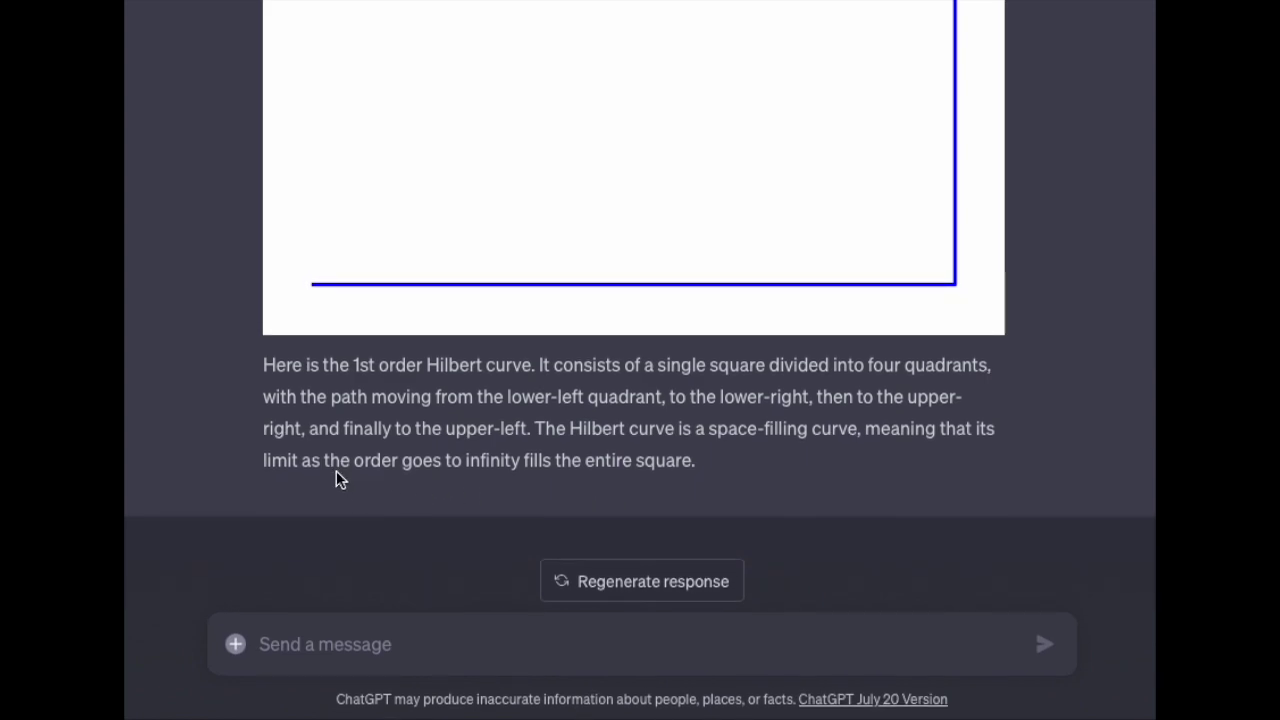
Step: Send the request "Great. How about a 2nd order hilbert curve?"
left_click(363, 644)
type("Great.  How about a ")
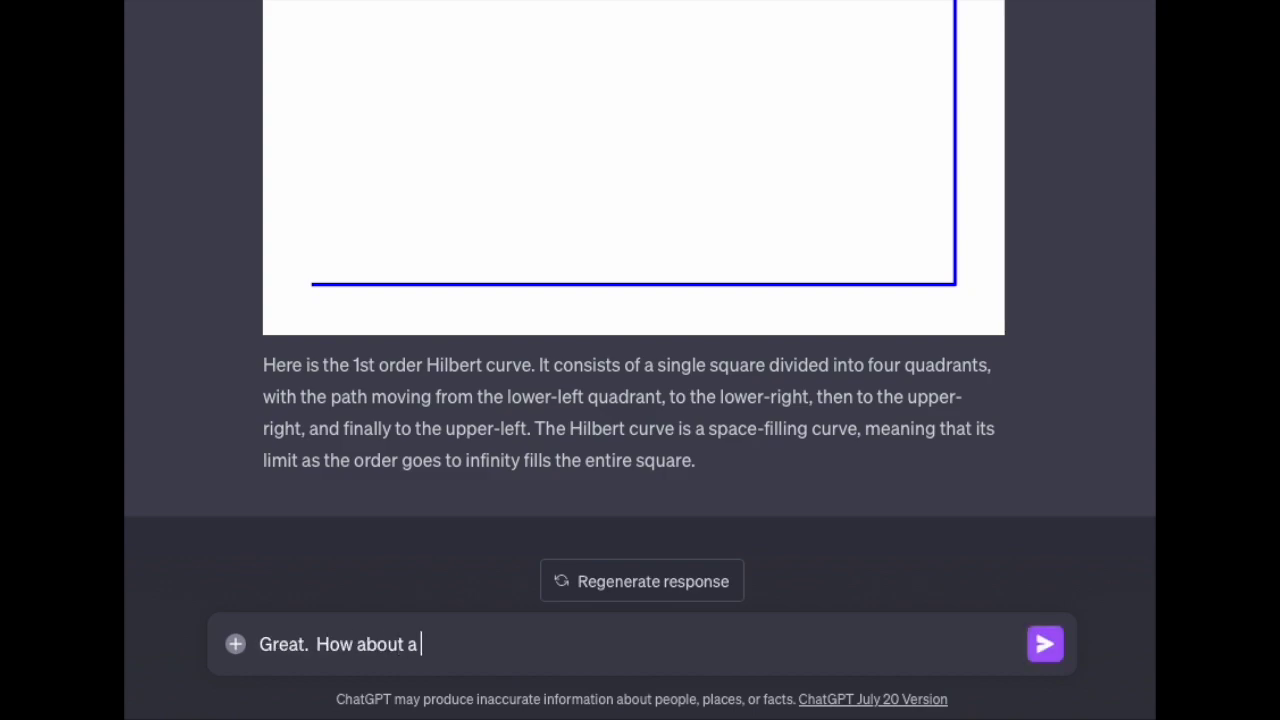
type("2nd order hilbert cu")
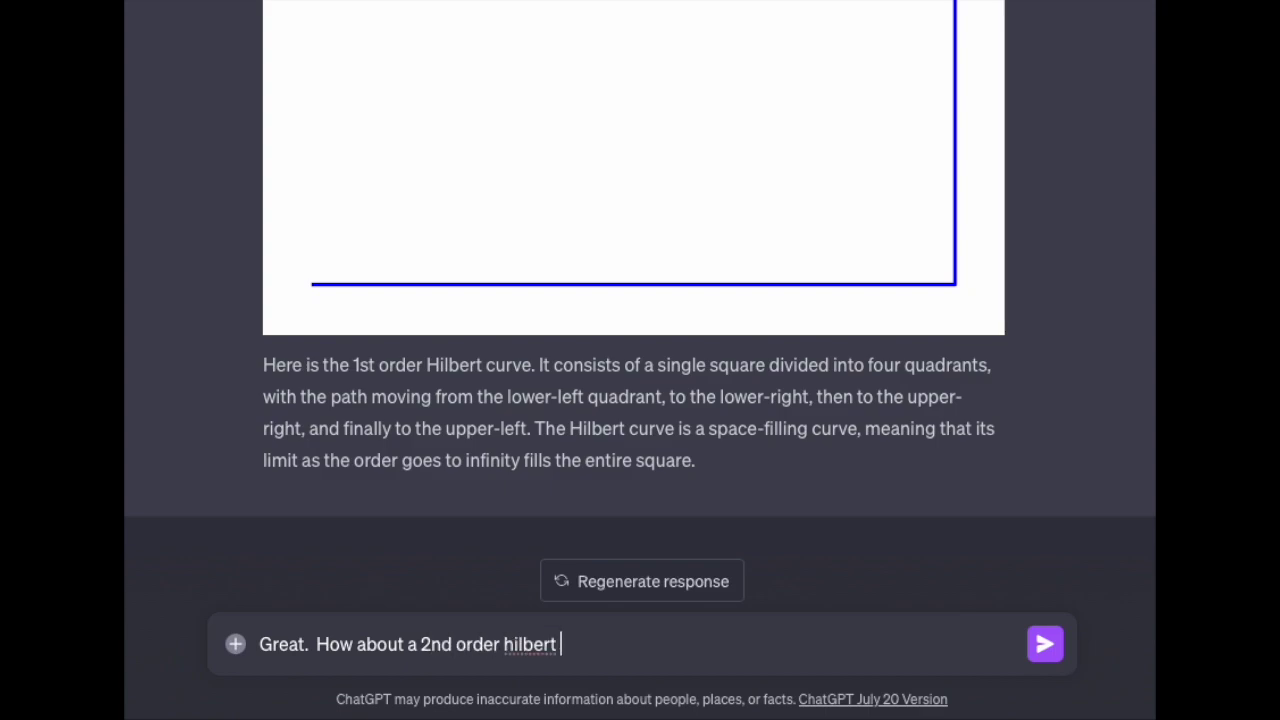
type("rve?")
key("Return")
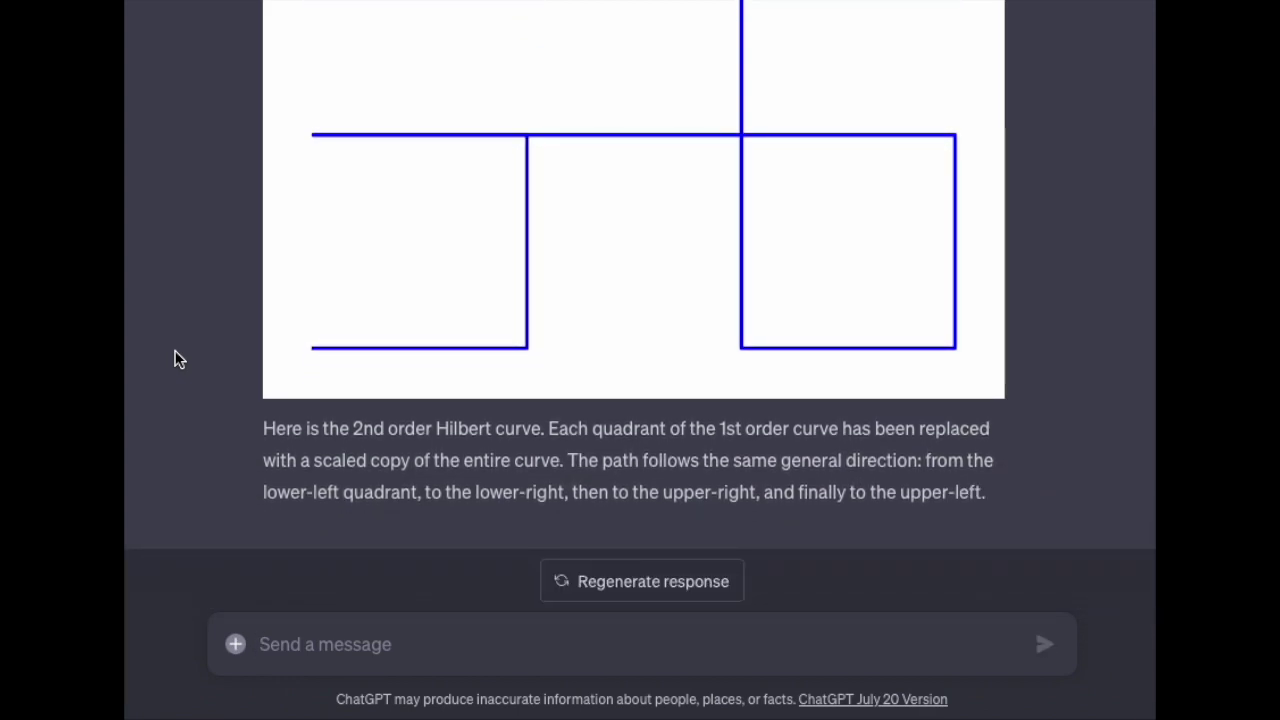
Step: Check the 2nd order drawing and write "That one looks really messed up. Can you investigate and fix?" as the reply
scroll(175, 358, "up", 3)
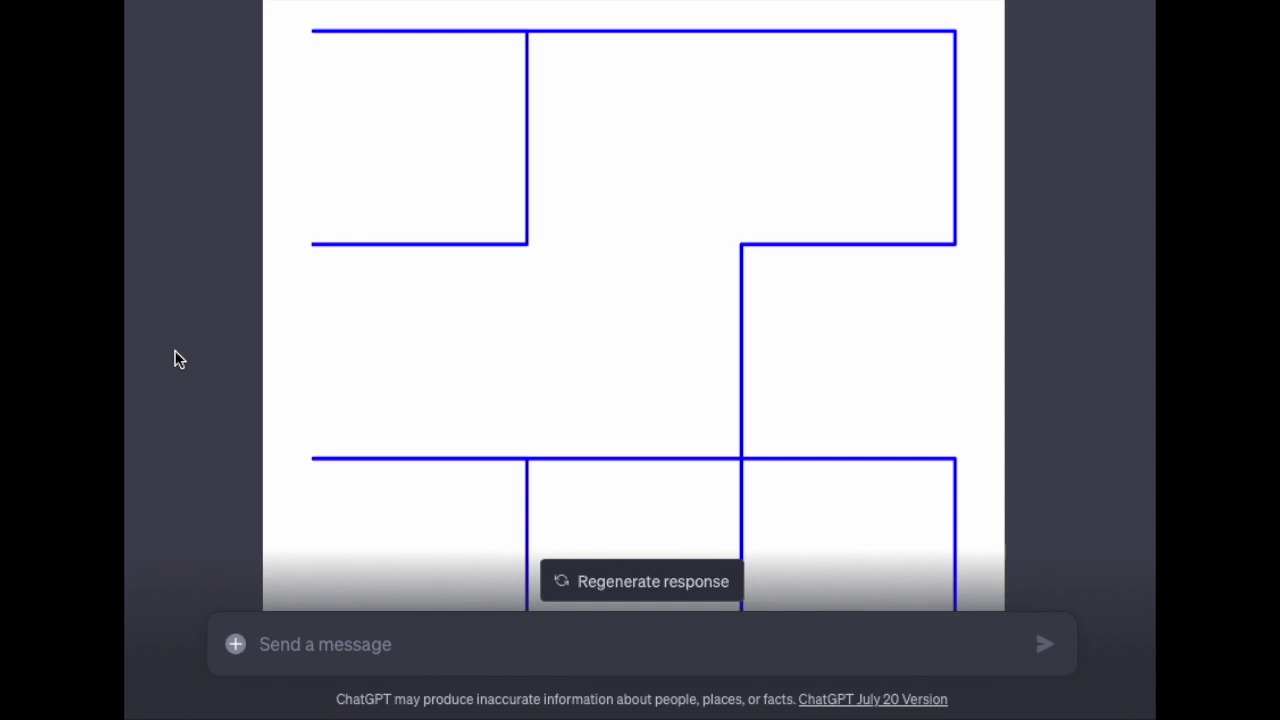
scroll(175, 358, "down", 1)
scroll(175, 358, "down", 3)
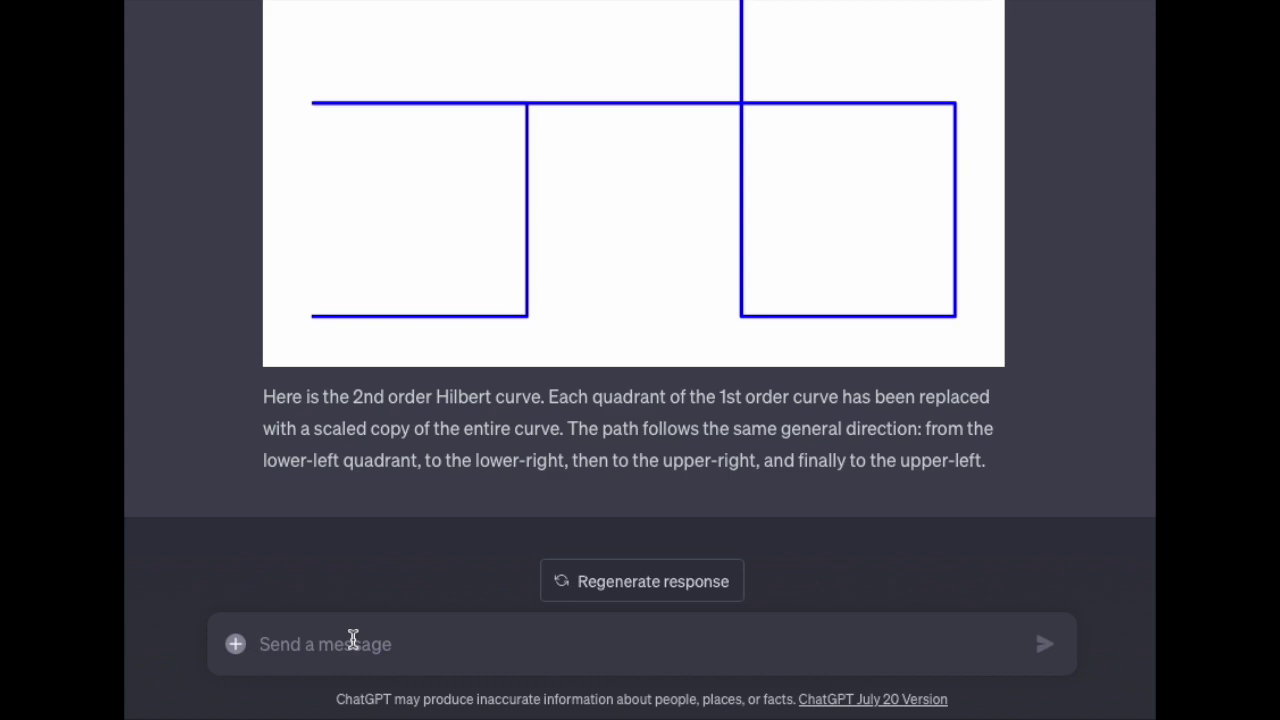
type("That one looks really")
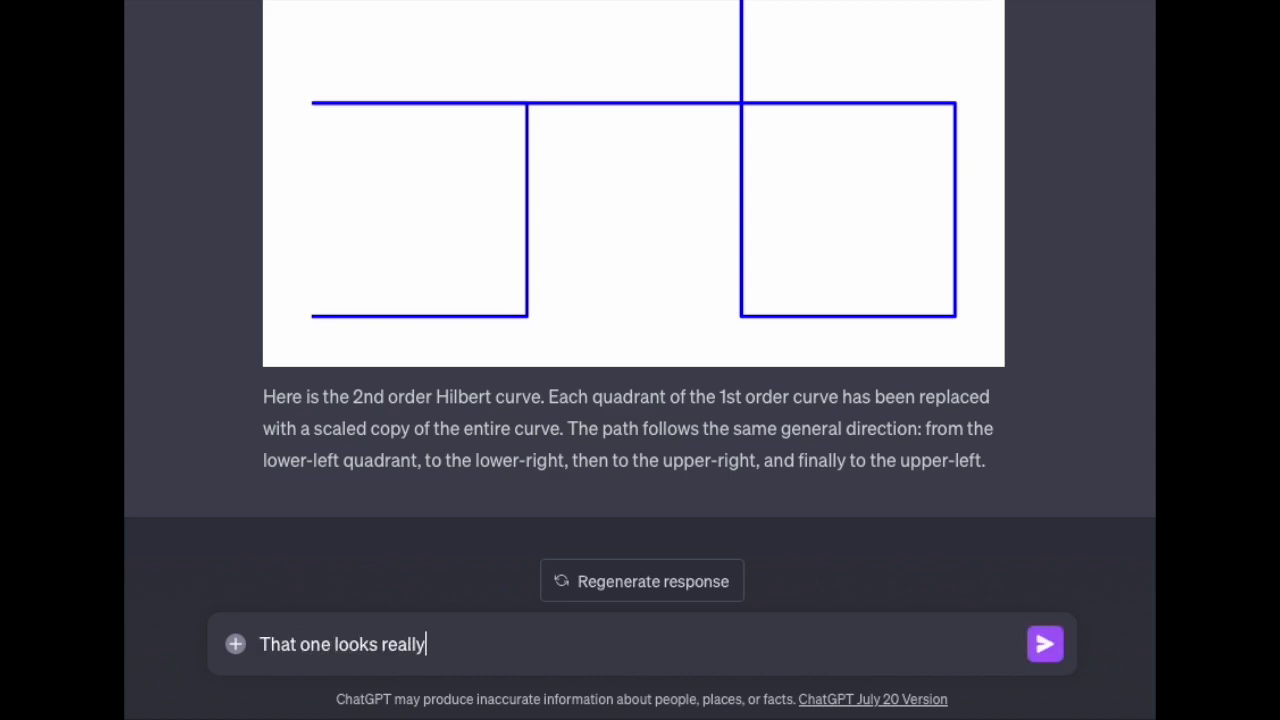
type(" messed up")
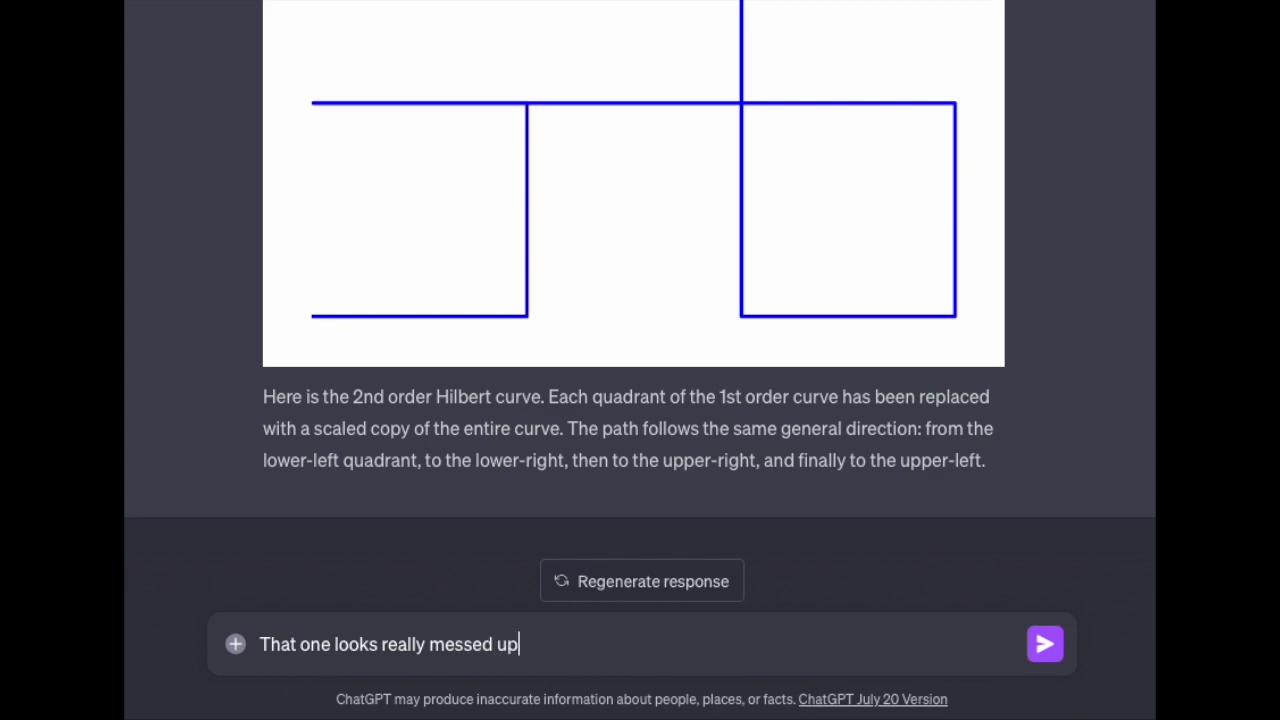
type(".  Can you investig")
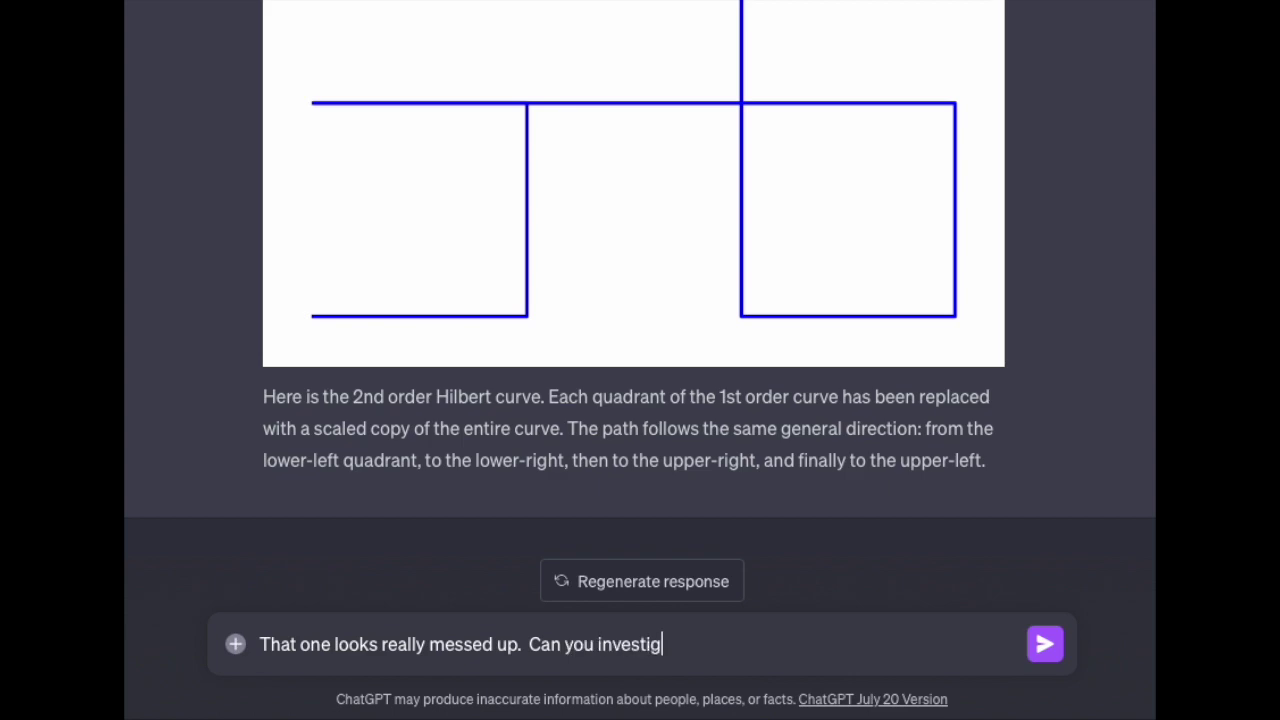
type("ate and fix?")
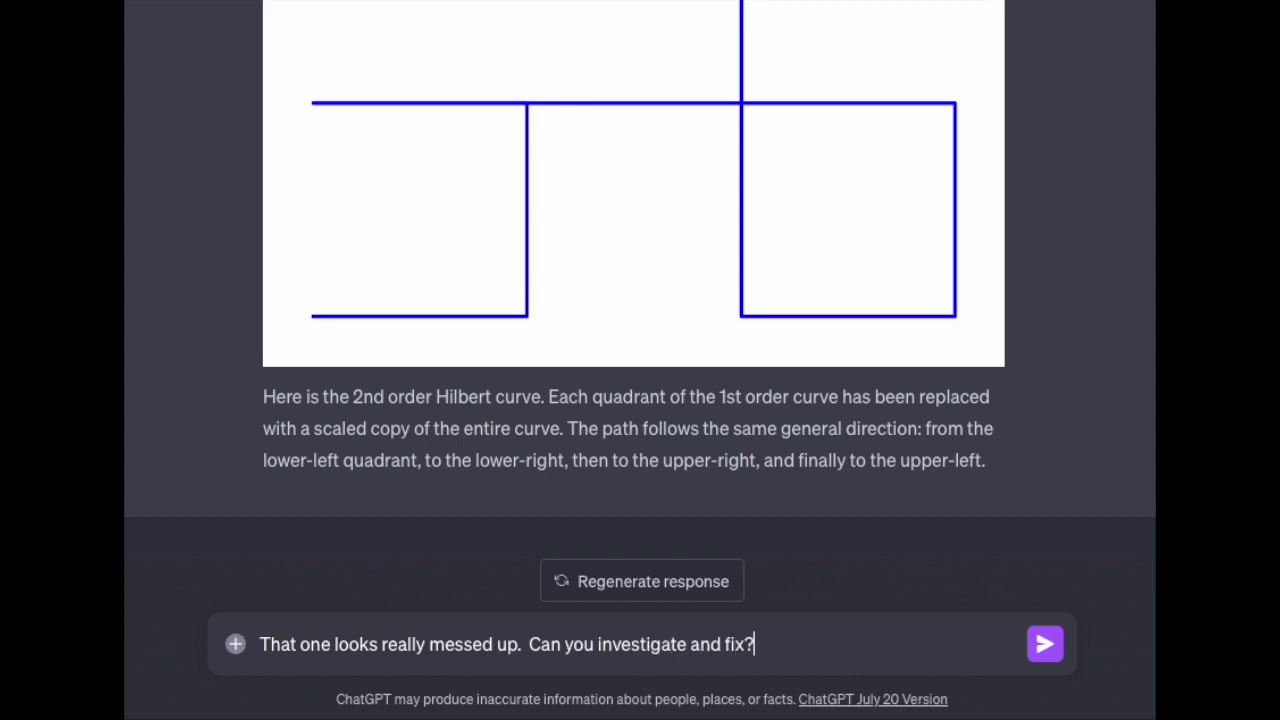
Step: Add "If you're having trouble, you might want to define the hilbert curve using an L-system" to the message and send it
type("  If you're ")
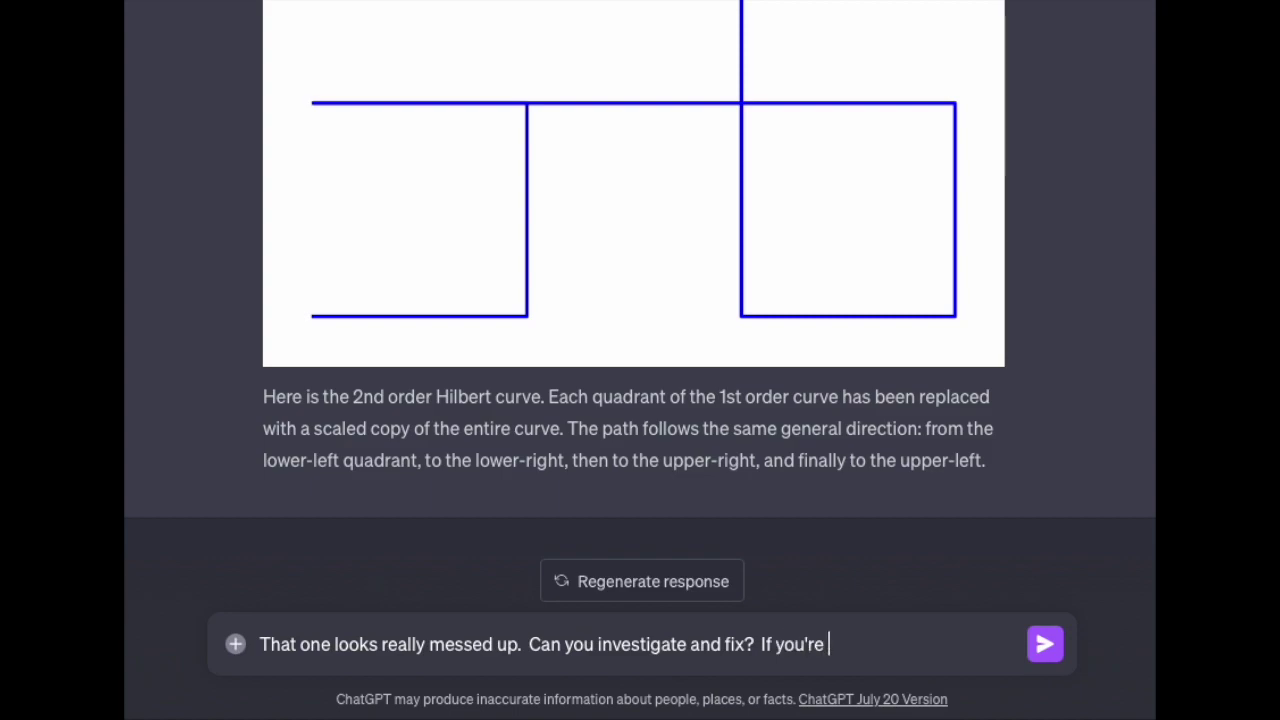
type("having trouble, you migh")
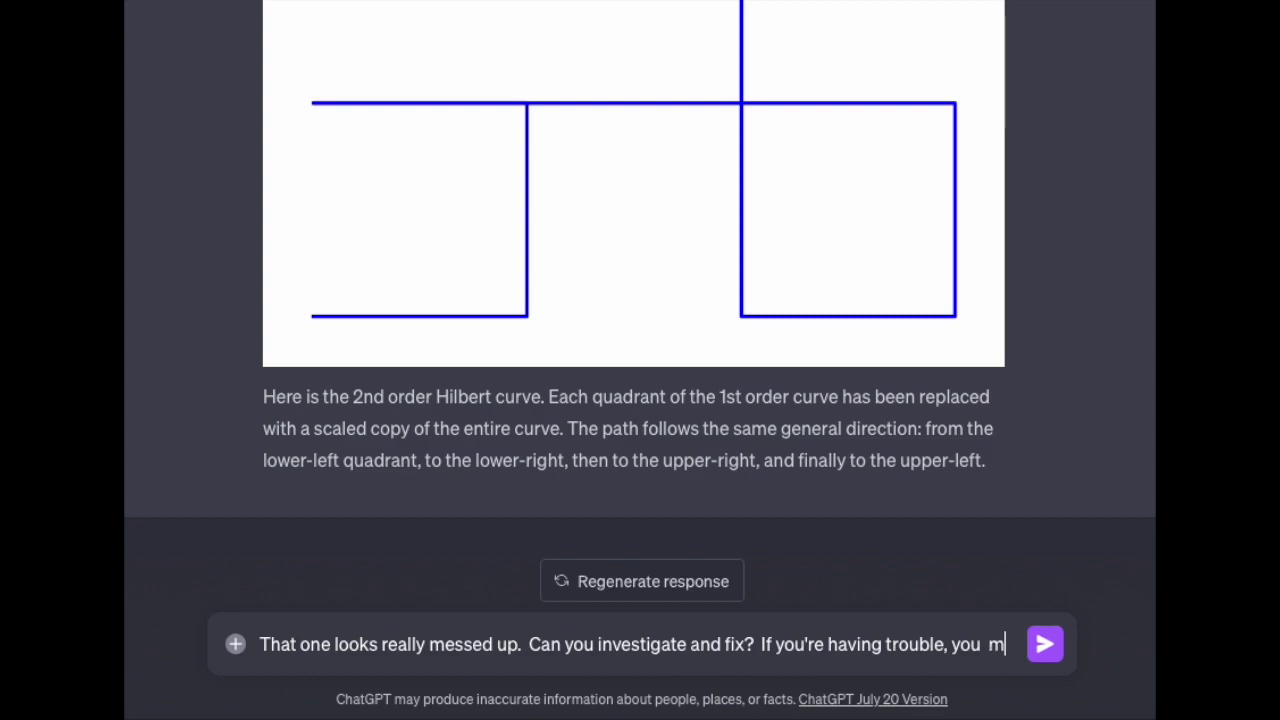
key("BackSpace")
key("BackSpace")
key("BackSpace")
key("BackSpace")
type("might want to")
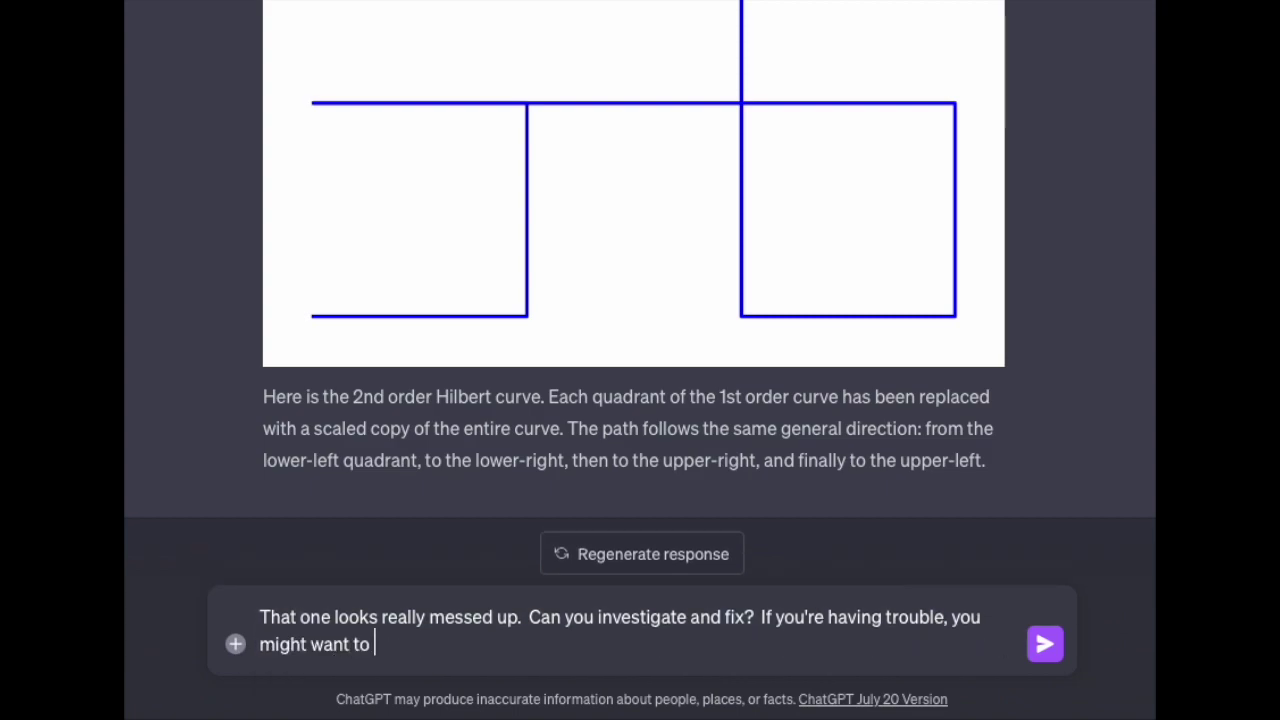
type(" define the hilbert curve using an L-system...")
key("Return")
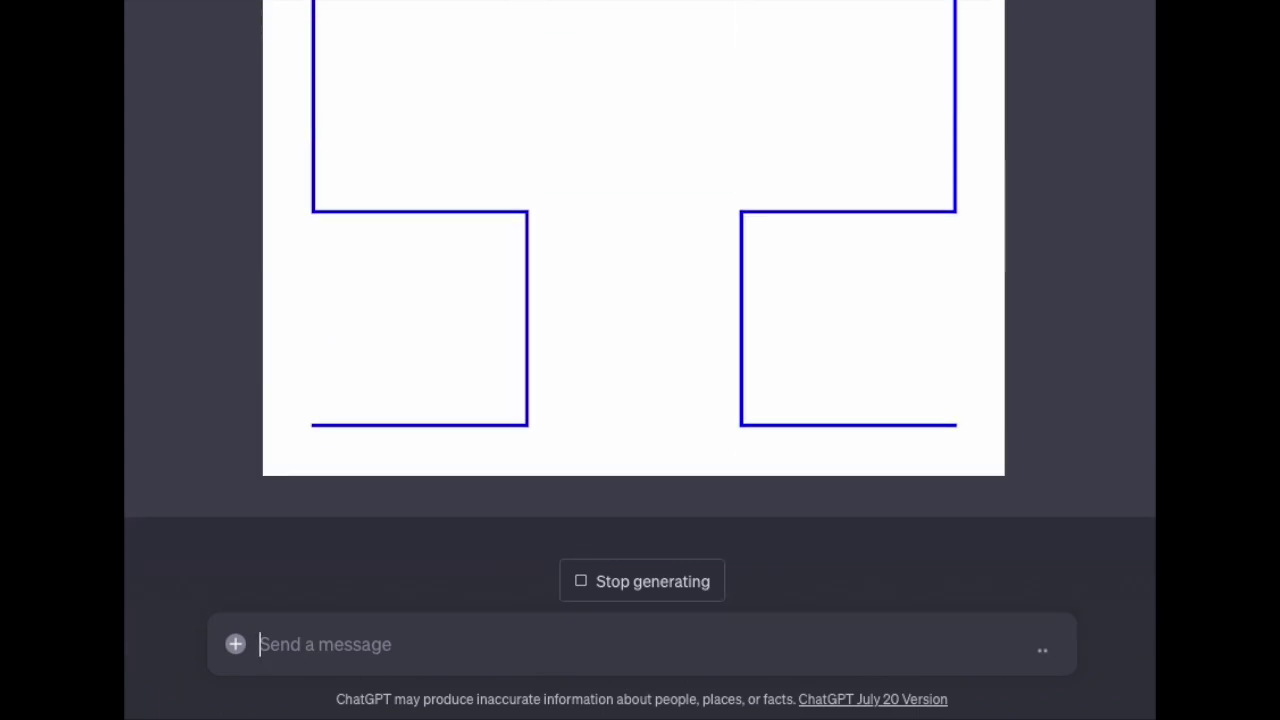
Step: Look over the corrected 2nd order drawing and send "Nice. Now -- how about going for a 3rd order hilbert curve?"
scroll(395, 401, "up", 3)
scroll(395, 403, "up", 1)
scroll(395, 403, "down", 3)
scroll(395, 402, "up", 1)
scroll(395, 407, "down", 3)
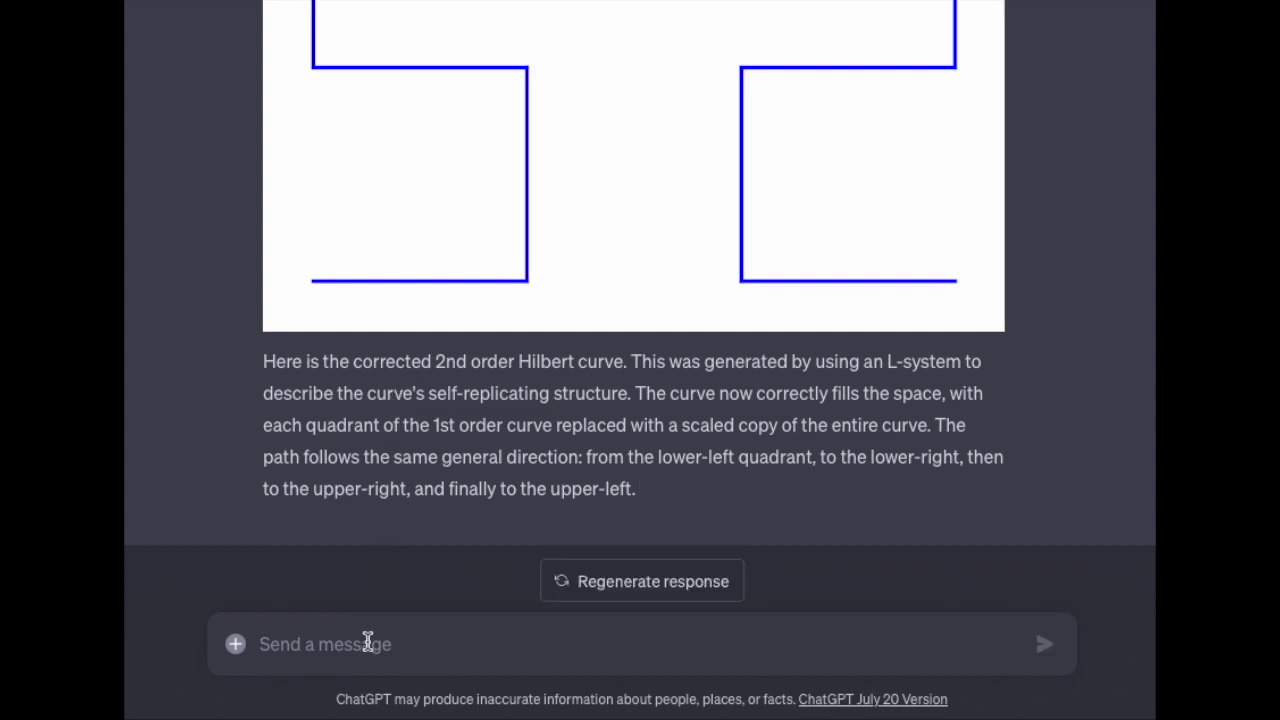
type("Nice.  Now -- how about")
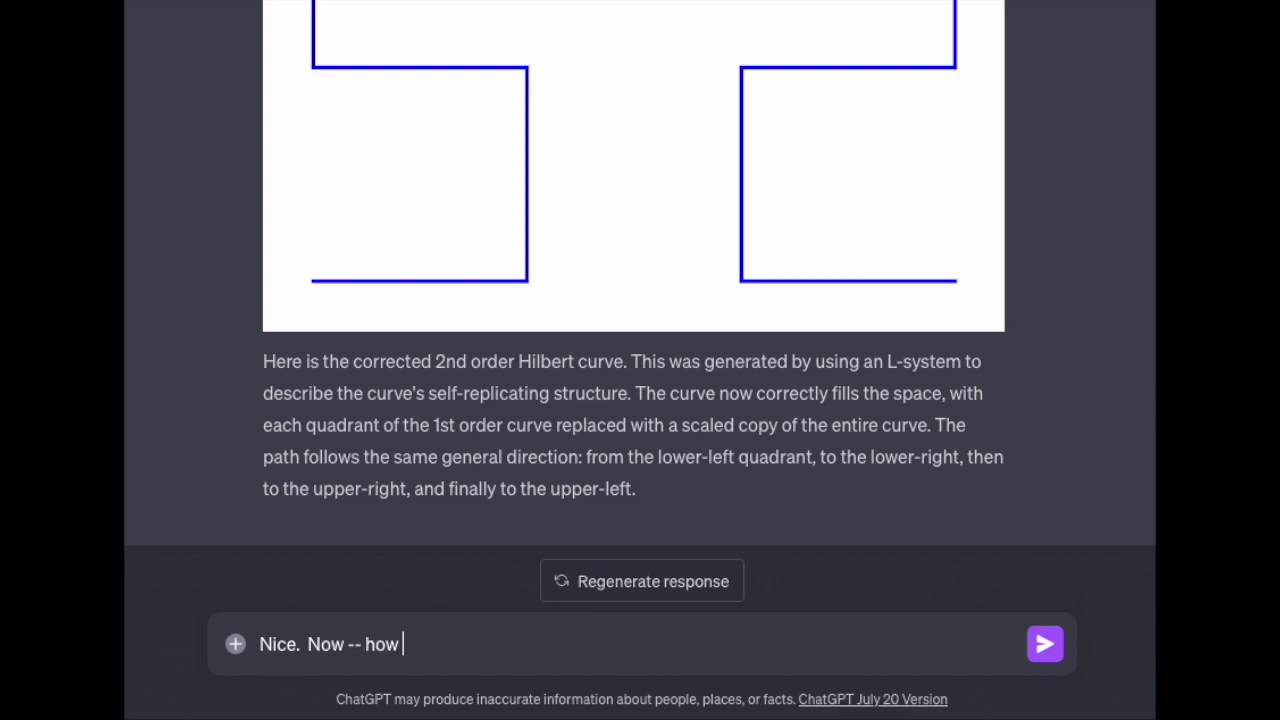
key("BackSpace")
type("ut going for a 3rd ord")
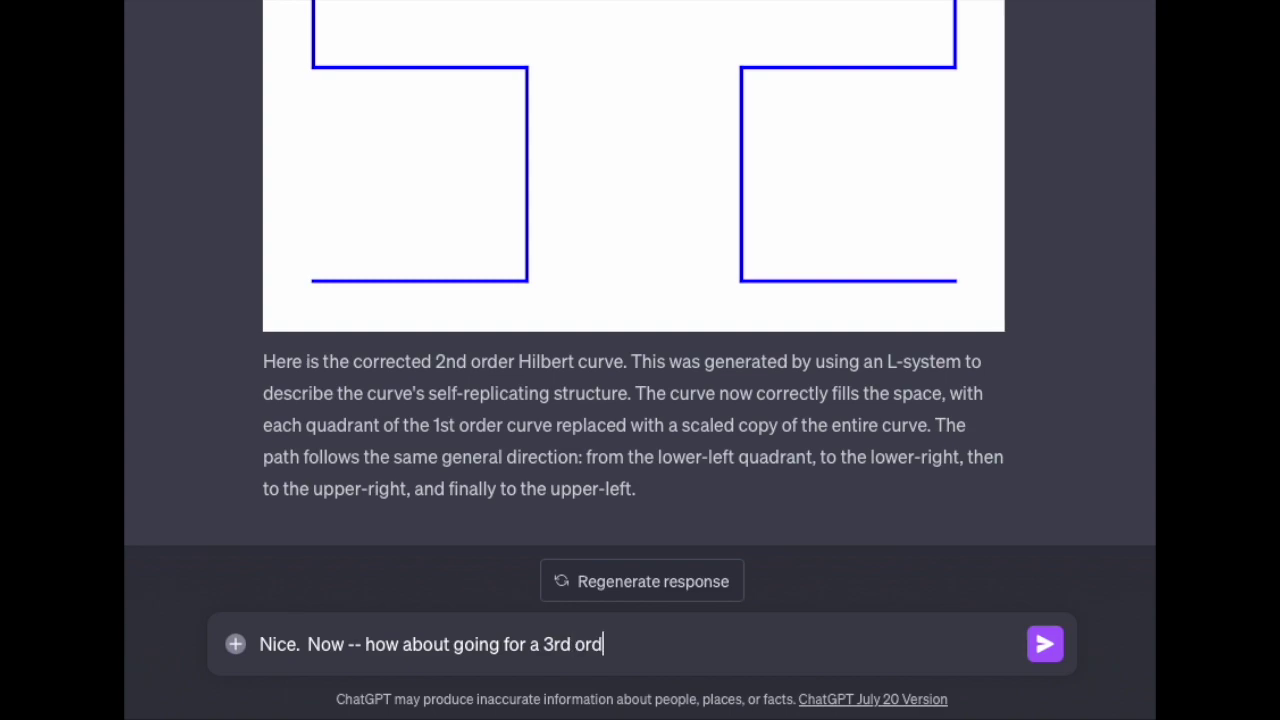
type("er hilbert curve?")
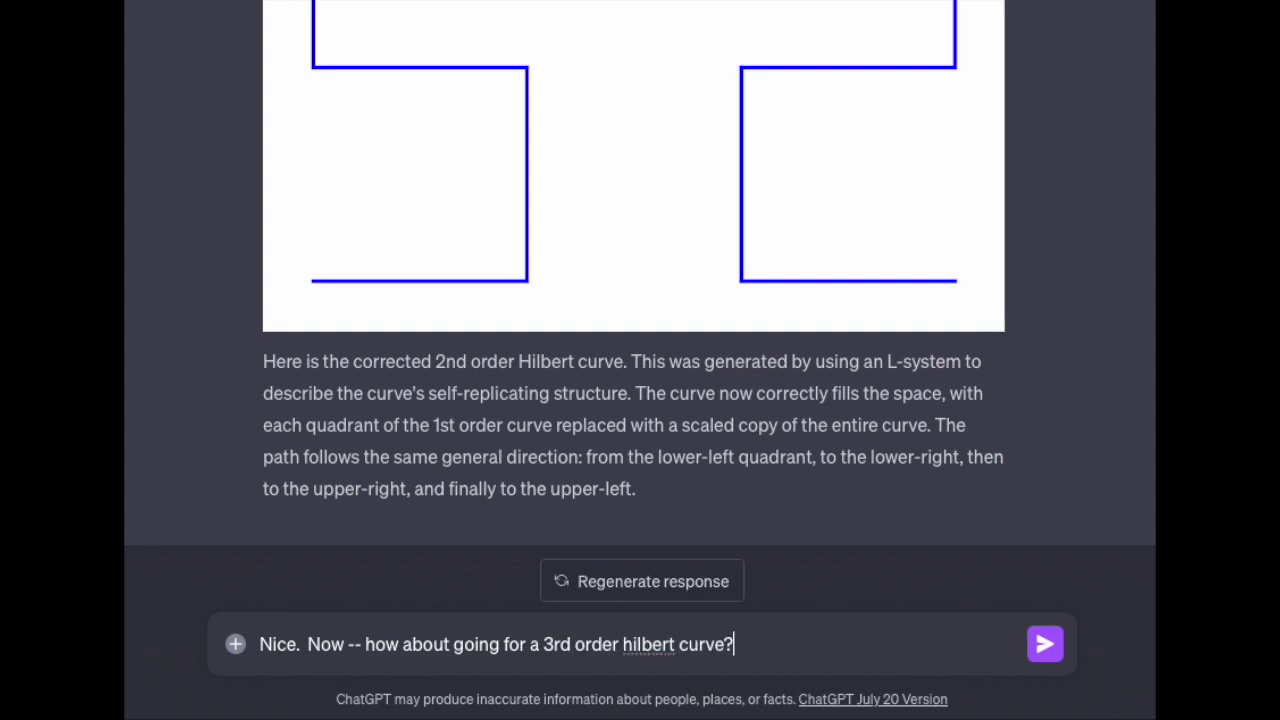
key("Return")
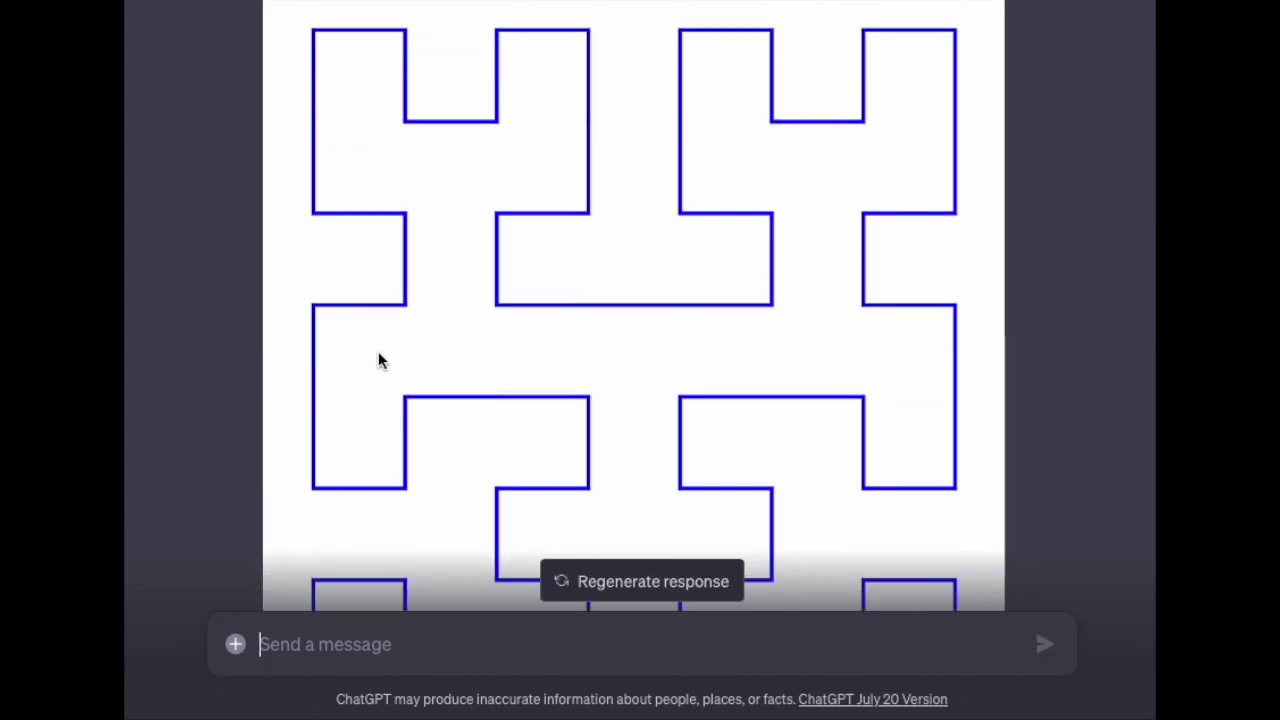
Step: Send the request "Perfect. Now draw the 5th order curve please..."
left_click(375, 640)
type("Perf")
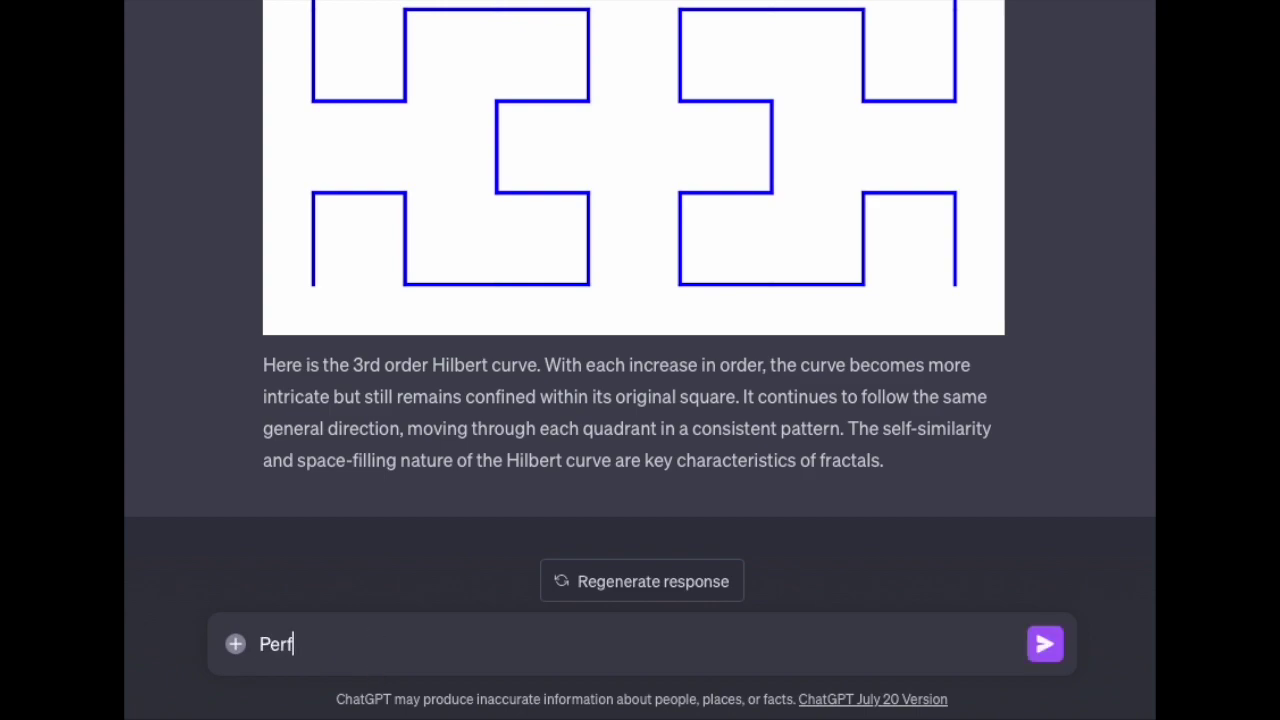
type("ect. Now draw ")
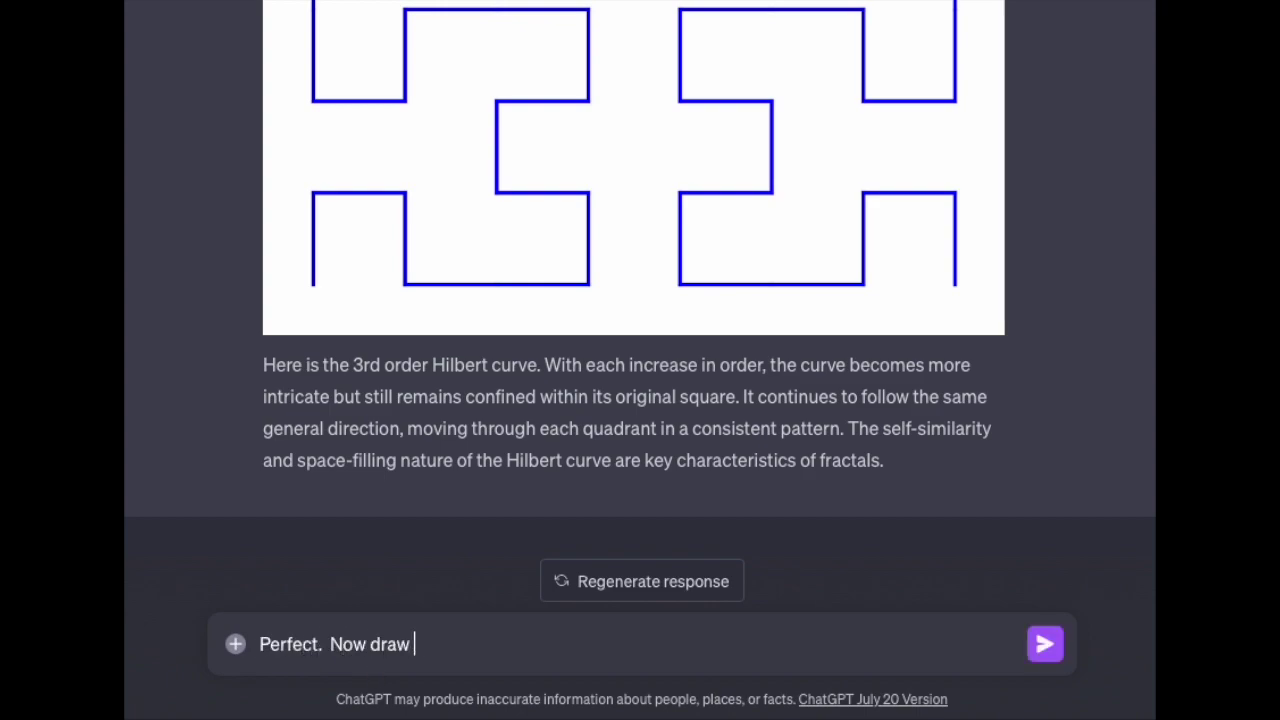
type("the 5th order curve by")
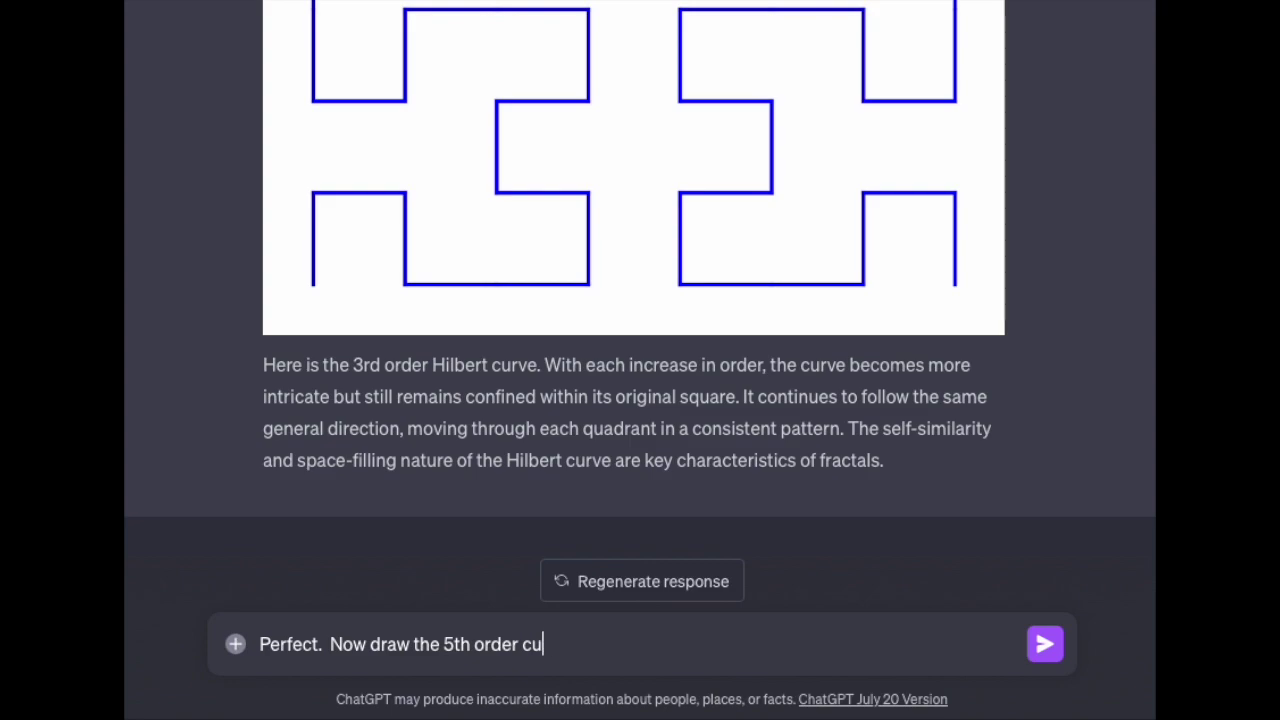
key("BackSpace")
key("BackSpace")
type("pel")
key("BackSpace")
key("BackSpace")
type("lease...")
key("Return")
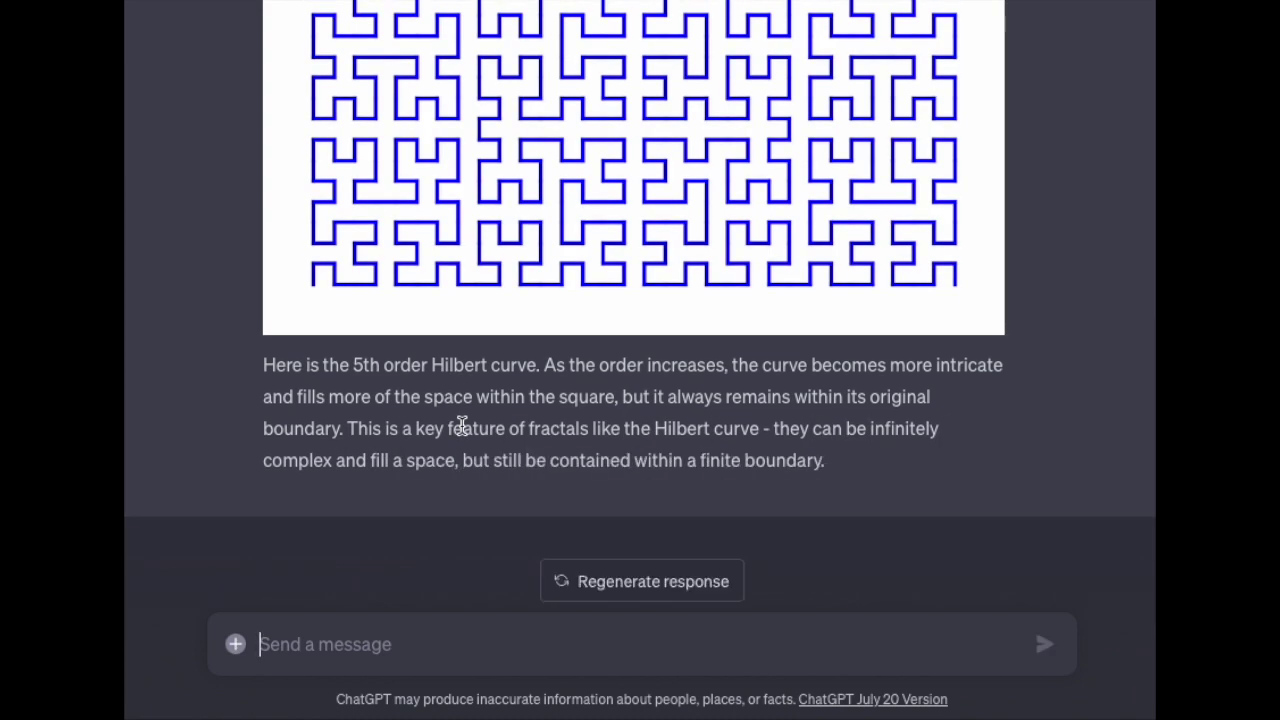
Step: Return to the start of the 5th order curve's answer, reveal its Python code and read it
scroll(462, 425, "up", 6)
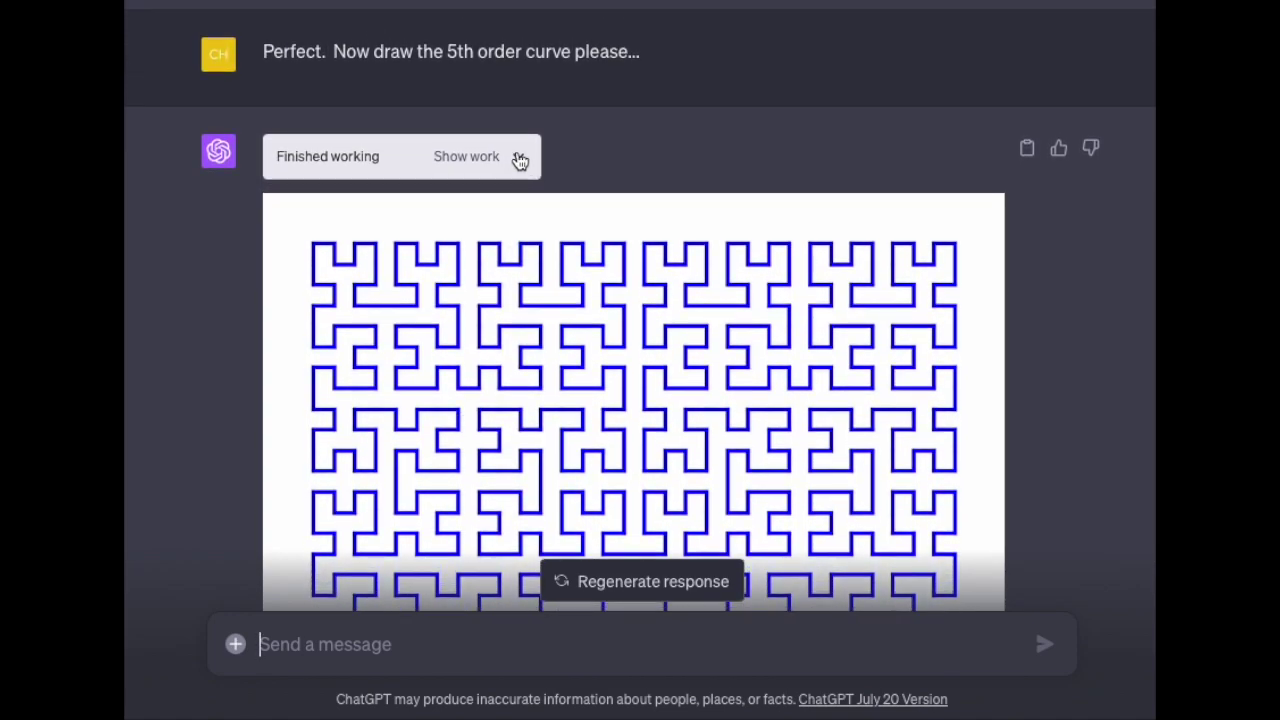
left_click(520, 161)
scroll(328, 340, "down", 1)
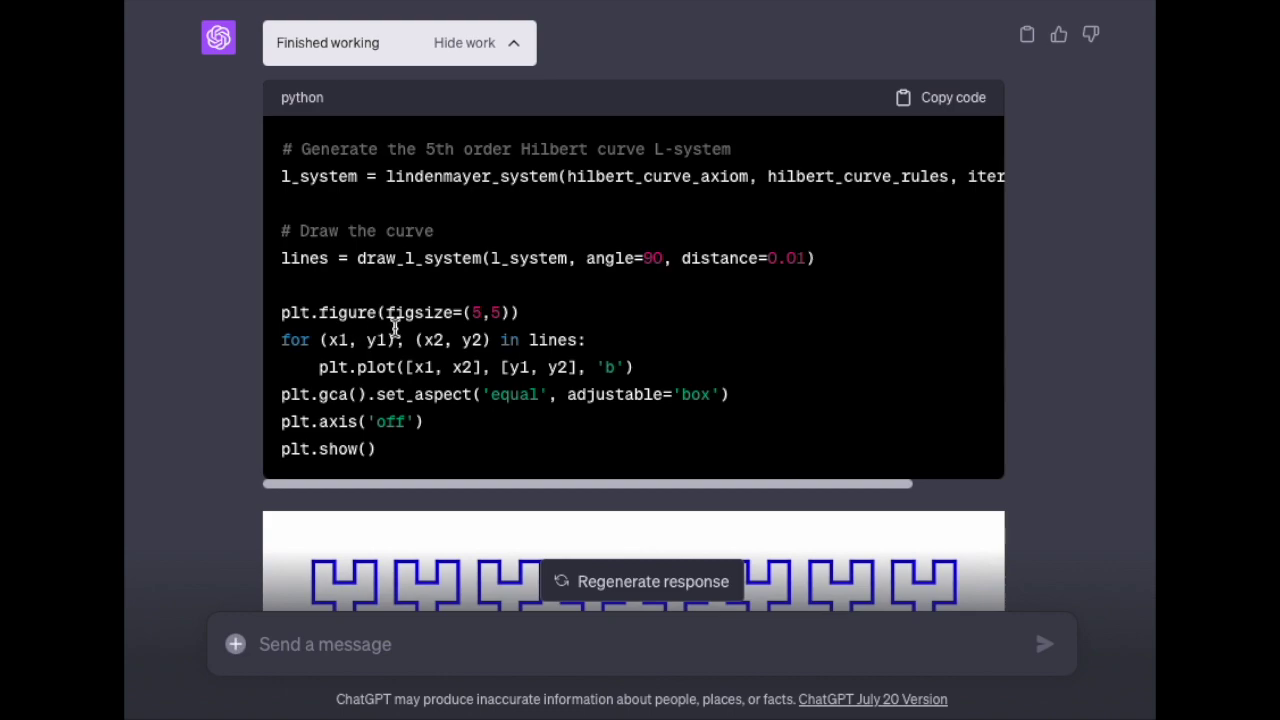
scroll(395, 328, "up", 1)
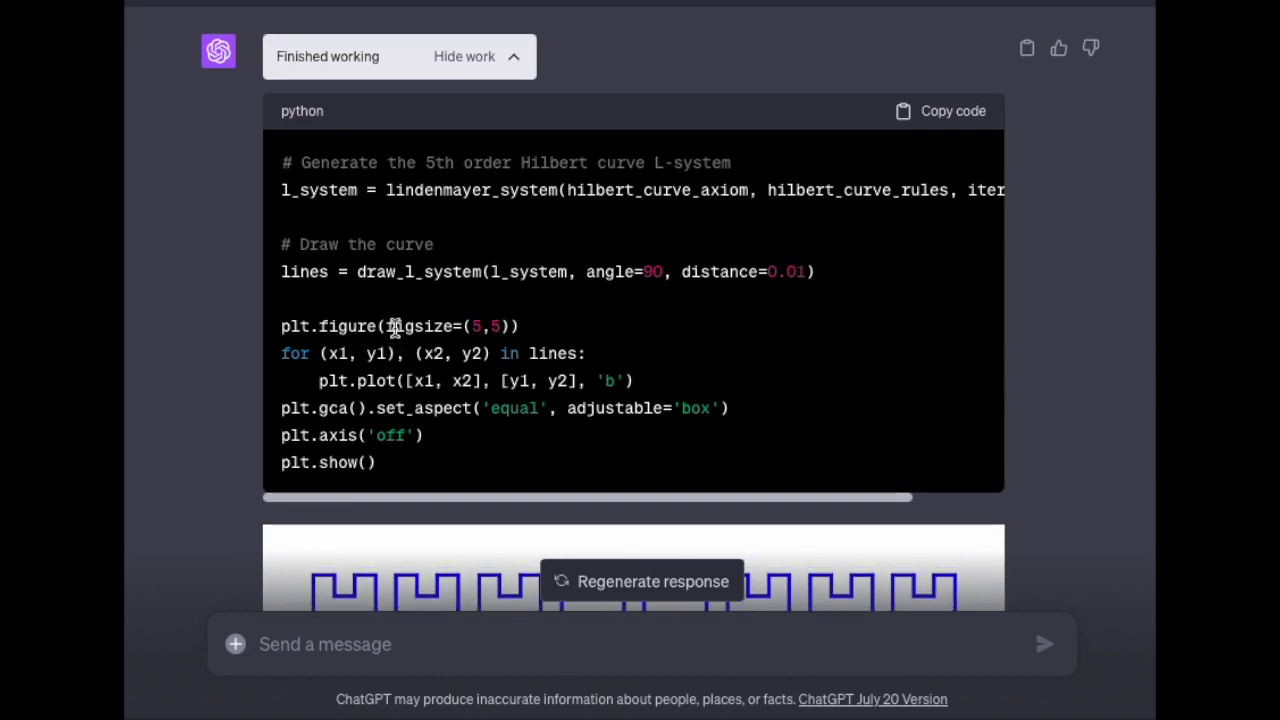
Step: Go back to the 3rd order curve's answer, reveal and read its Python code, and hide it again
scroll(395, 328, "up", 15)
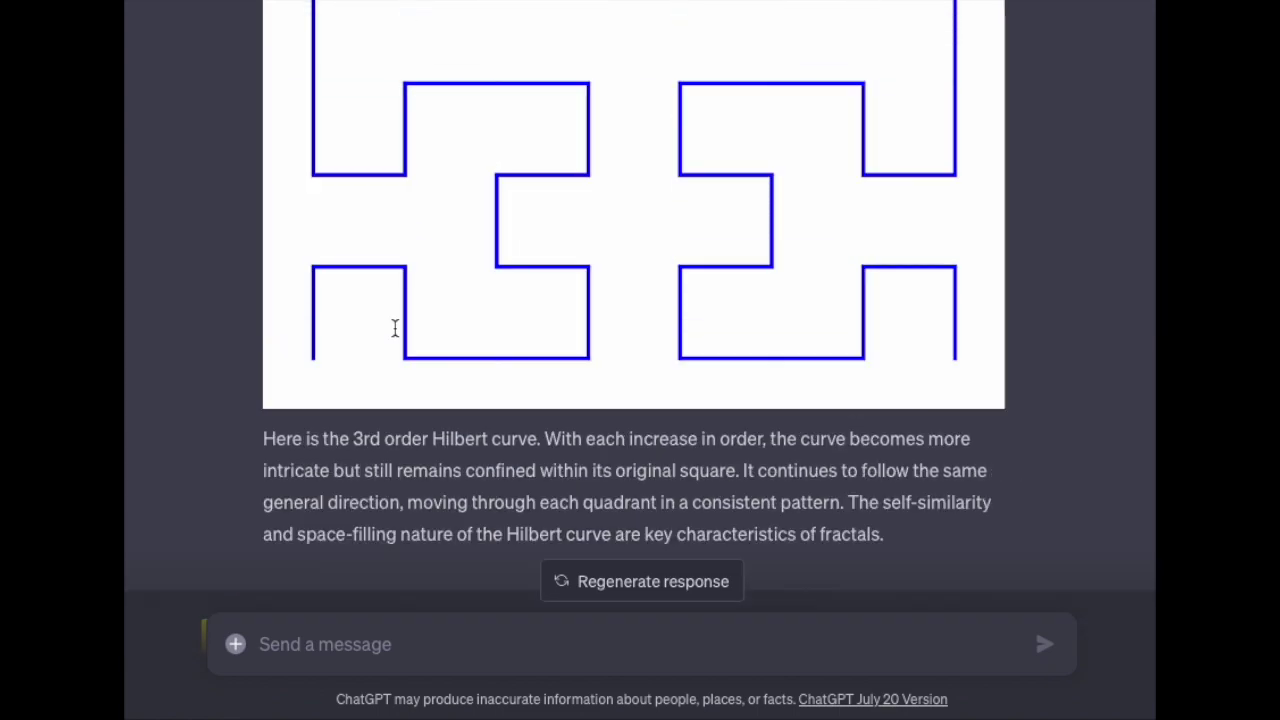
scroll(395, 328, "up", 3)
scroll(531, 334, "down", 1)
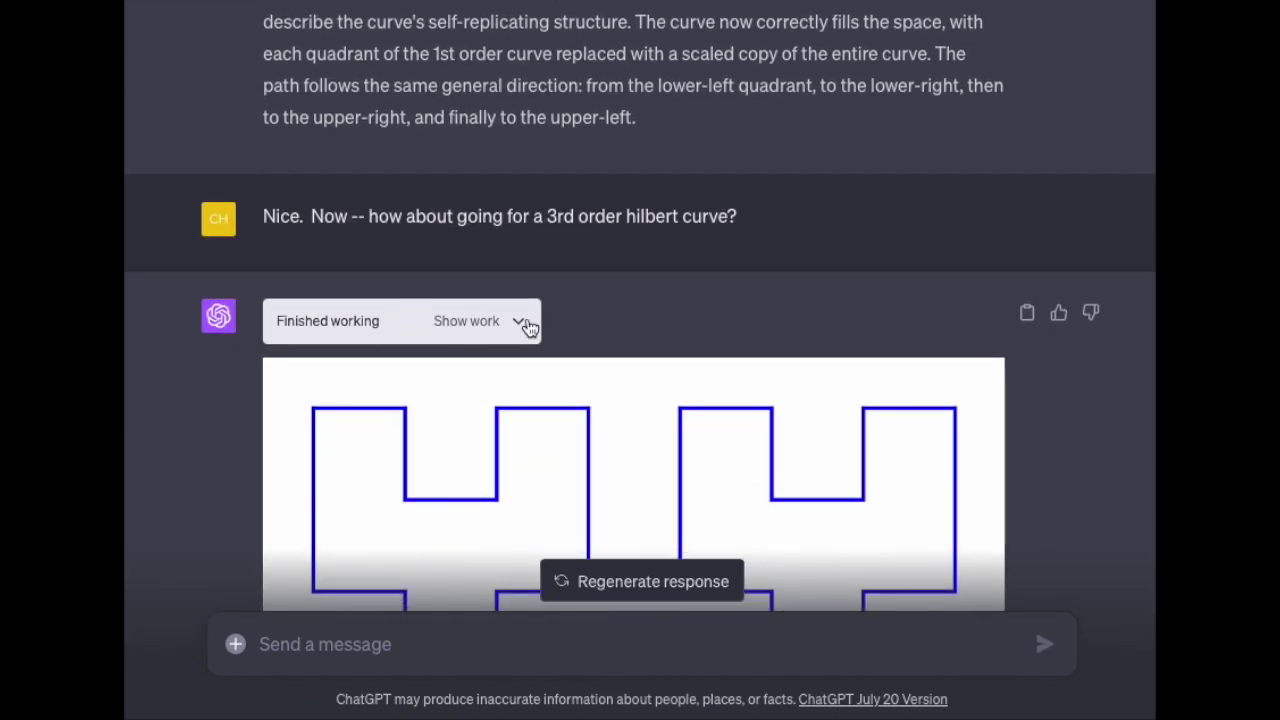
left_click(522, 326)
scroll(323, 414, "down", 3)
scroll(352, 412, "up", 1)
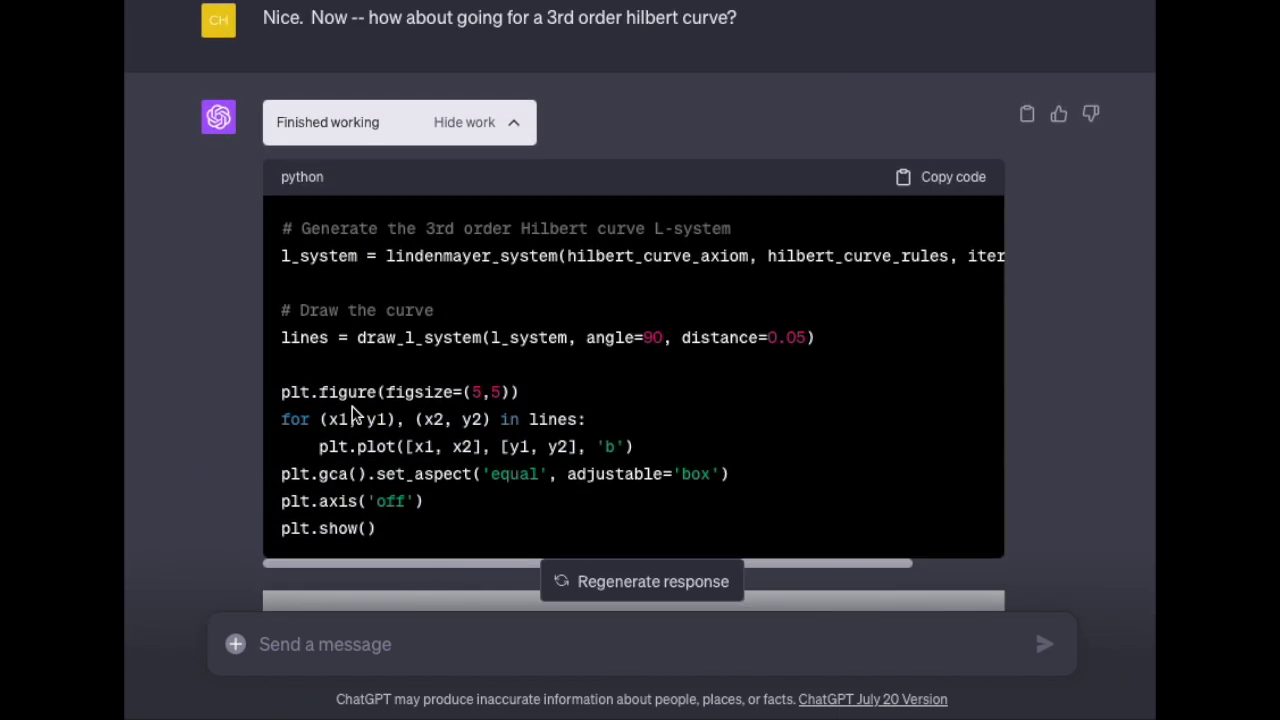
left_click(518, 125)
Step: Reveal the corrected 2nd order curve's code and read the L-system functions, the Hilbert curve rules and the plotting commands
scroll(474, 251, "up", 10)
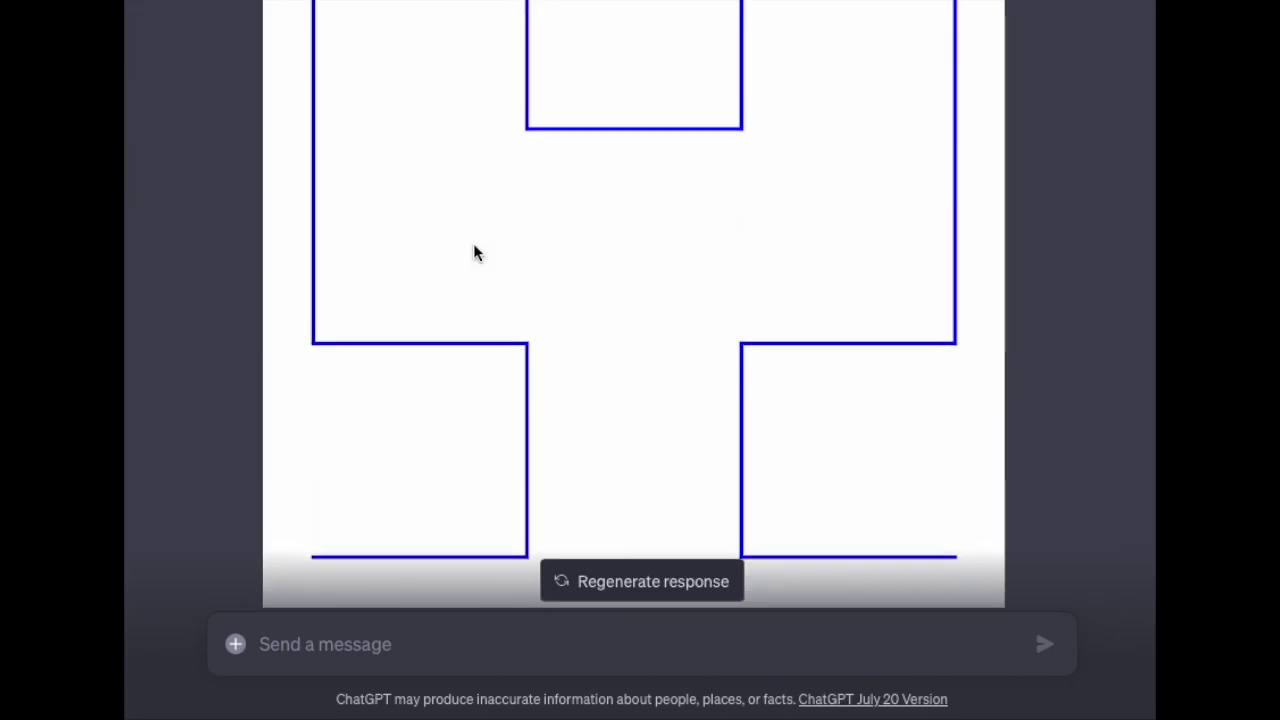
left_click(522, 245)
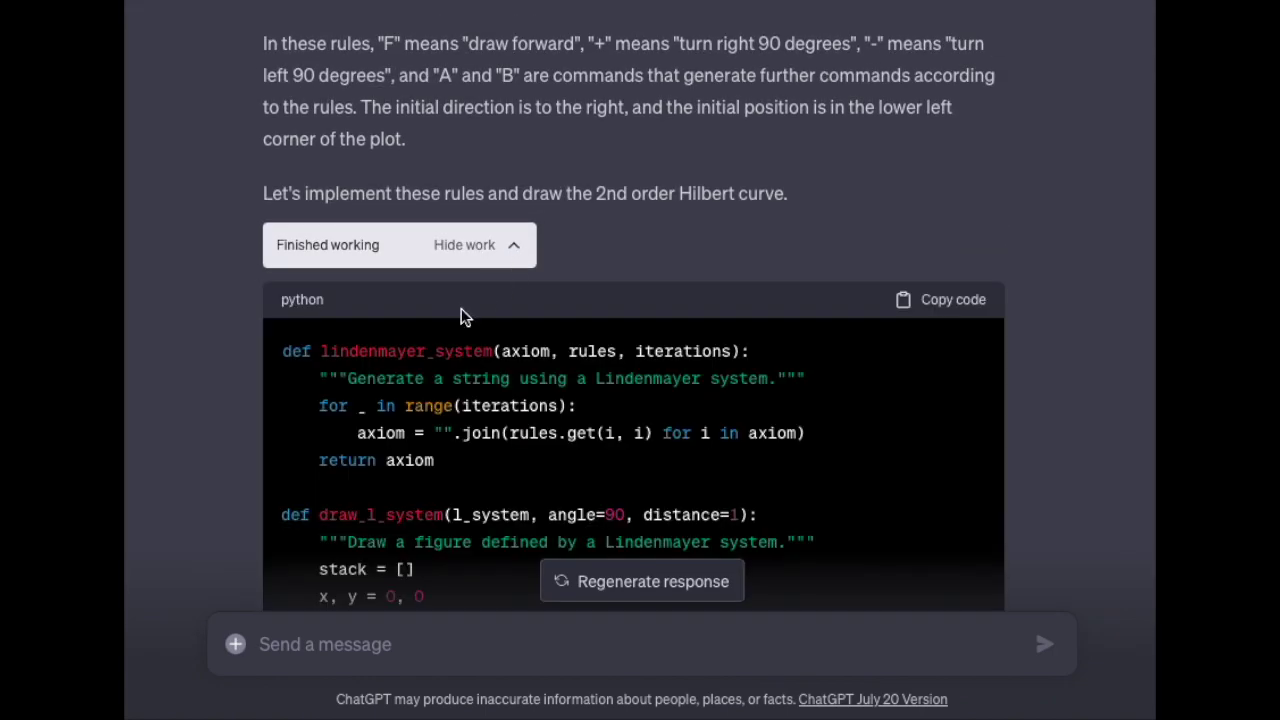
scroll(224, 437, "down", 2)
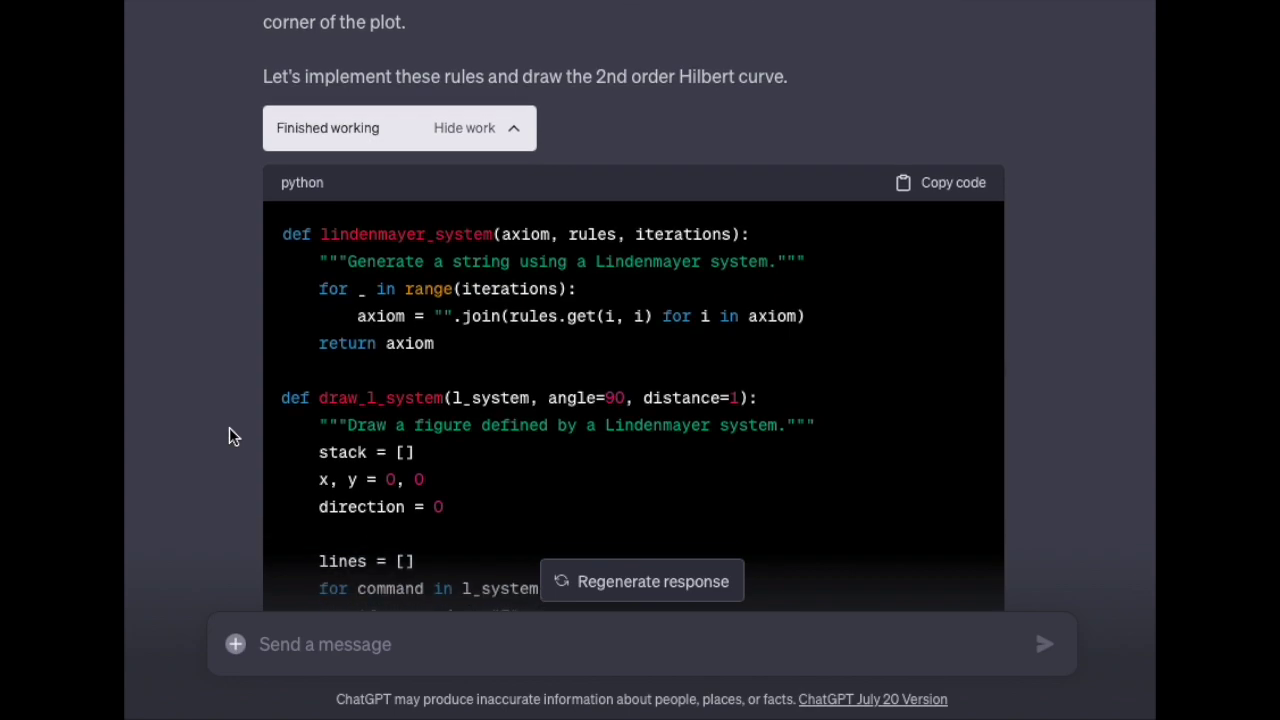
scroll(229, 437, "down", 3)
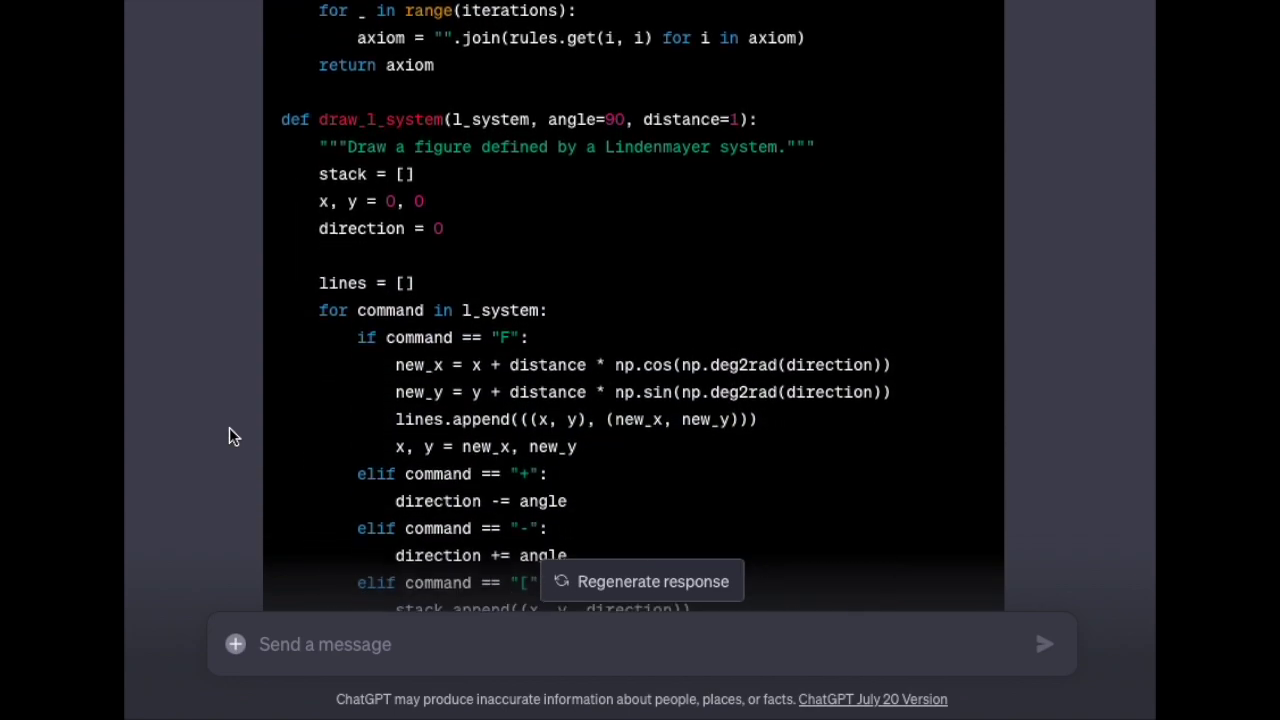
scroll(229, 436, "down", 3)
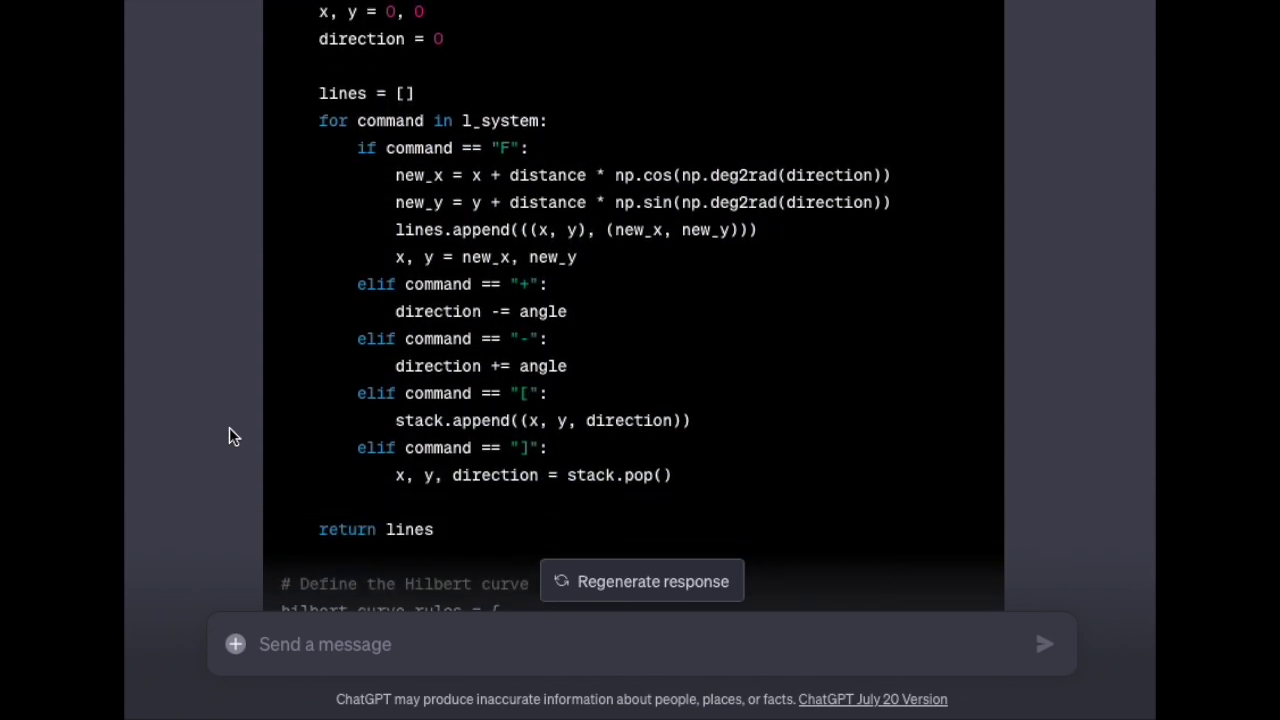
scroll(229, 436, "down", 3)
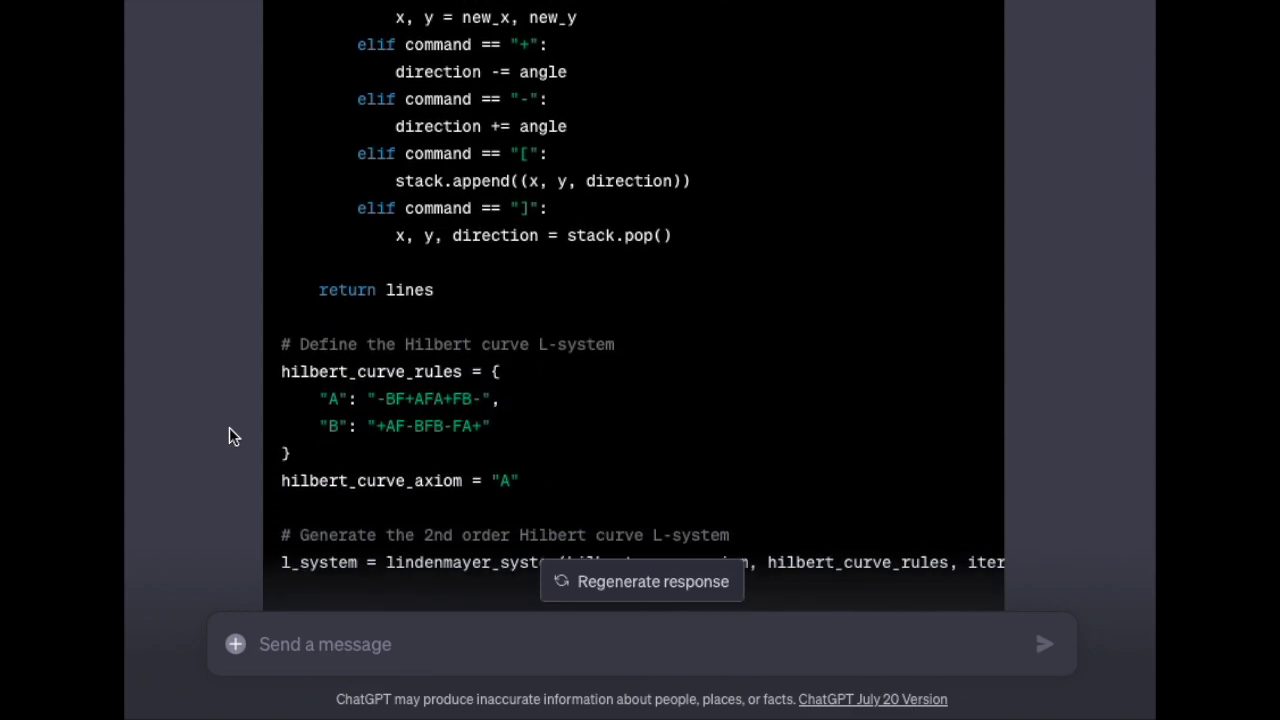
scroll(229, 437, "down", 2)
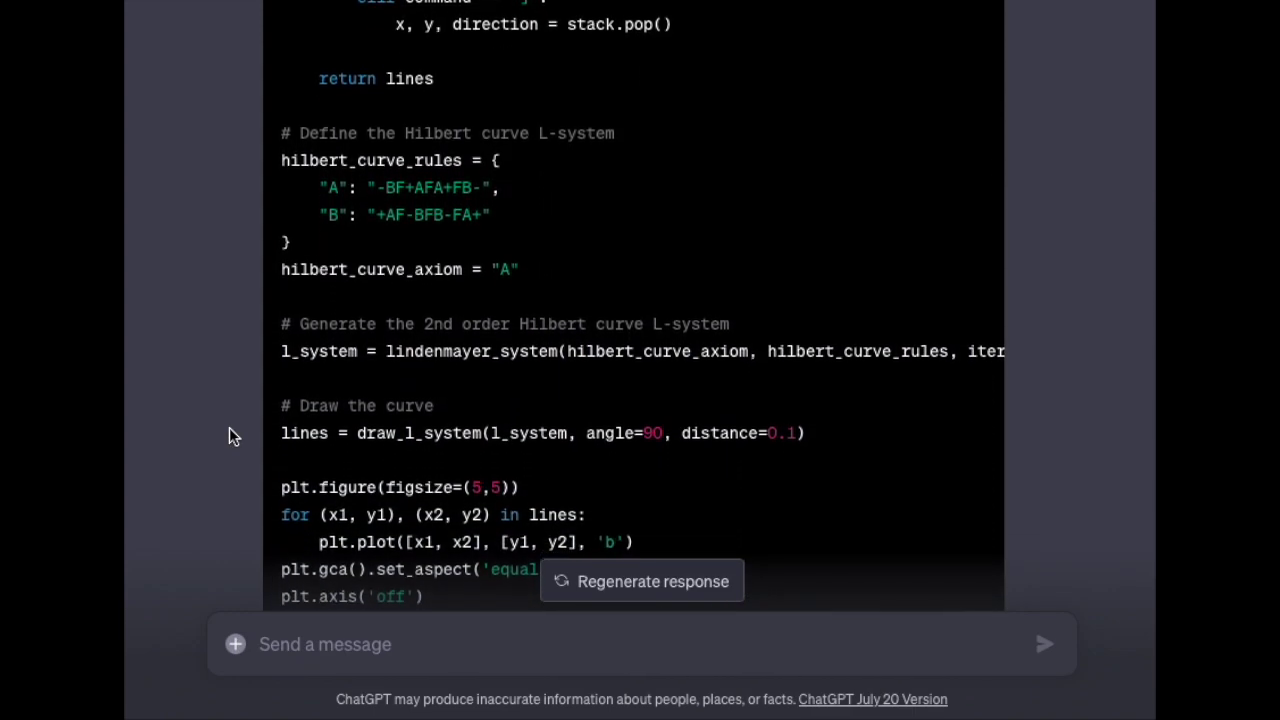
Step: Hide the corrected 2nd order curve's code and return past the later curves to the end of the conversation
scroll(229, 437, "down", 1)
scroll(229, 437, "up", 10)
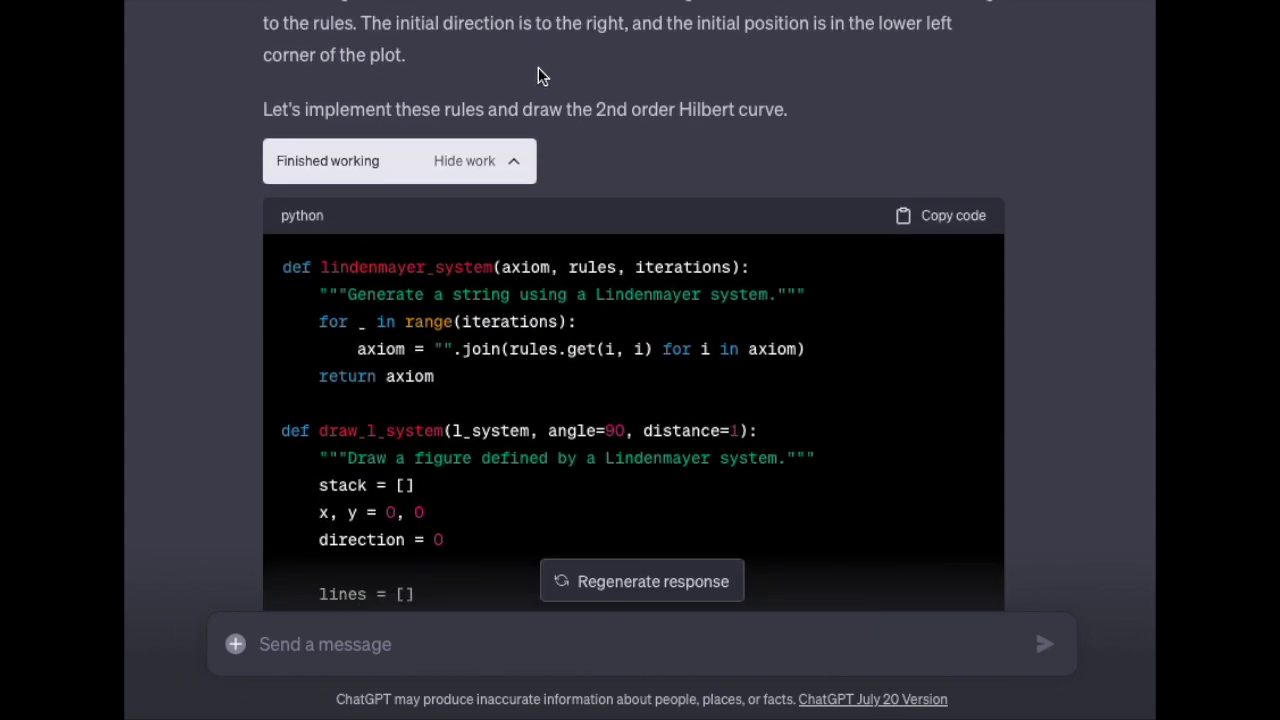
left_click(518, 163)
scroll(234, 334, "down", 8)
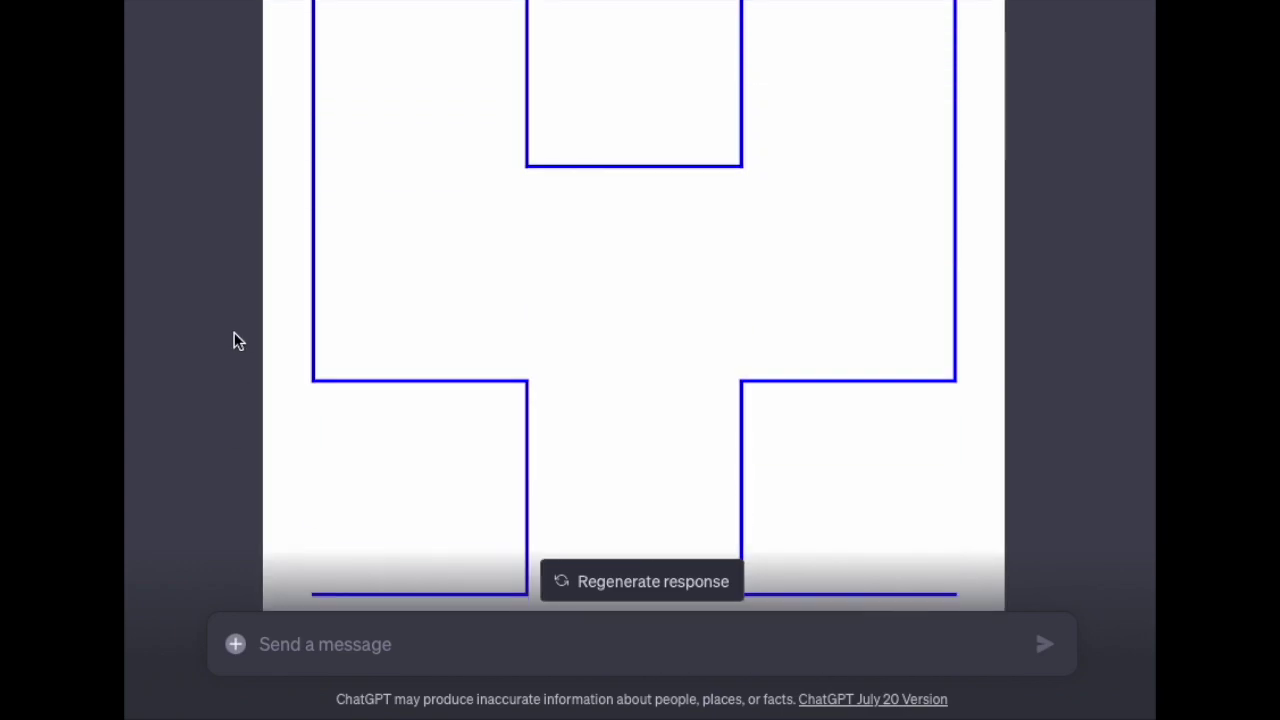
scroll(234, 341, "down", 4)
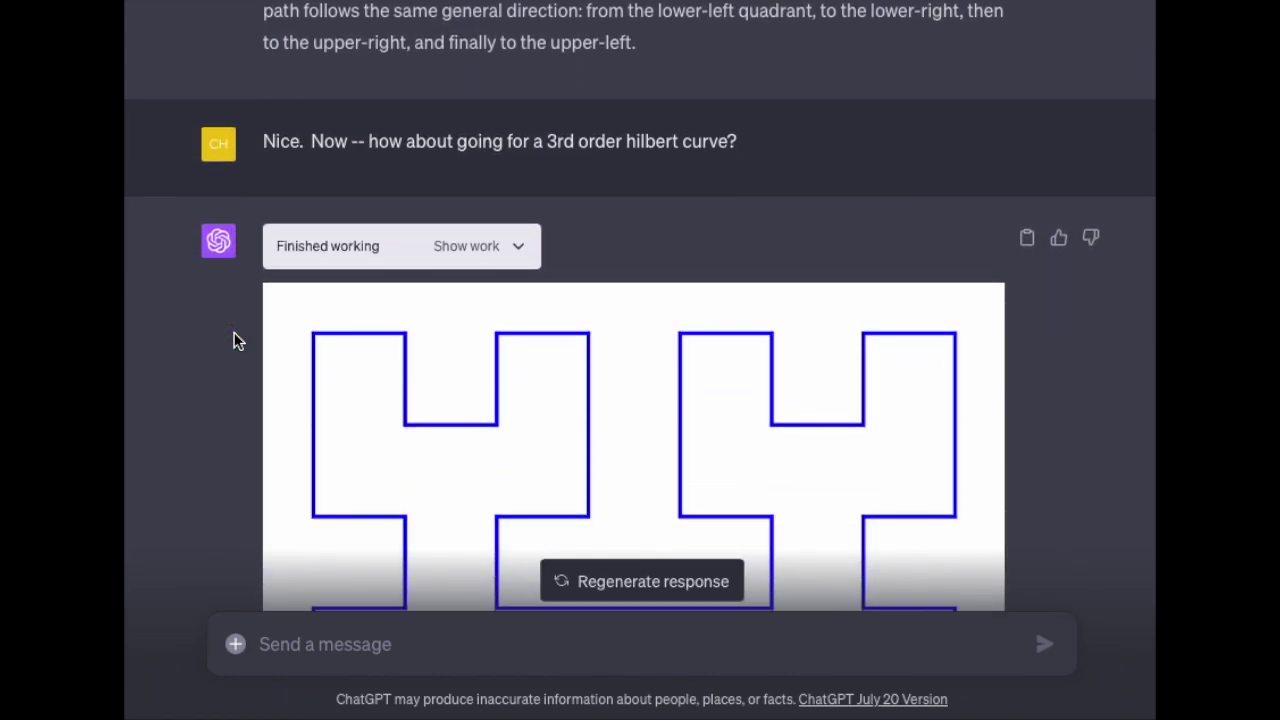
scroll(234, 341, "down", 5)
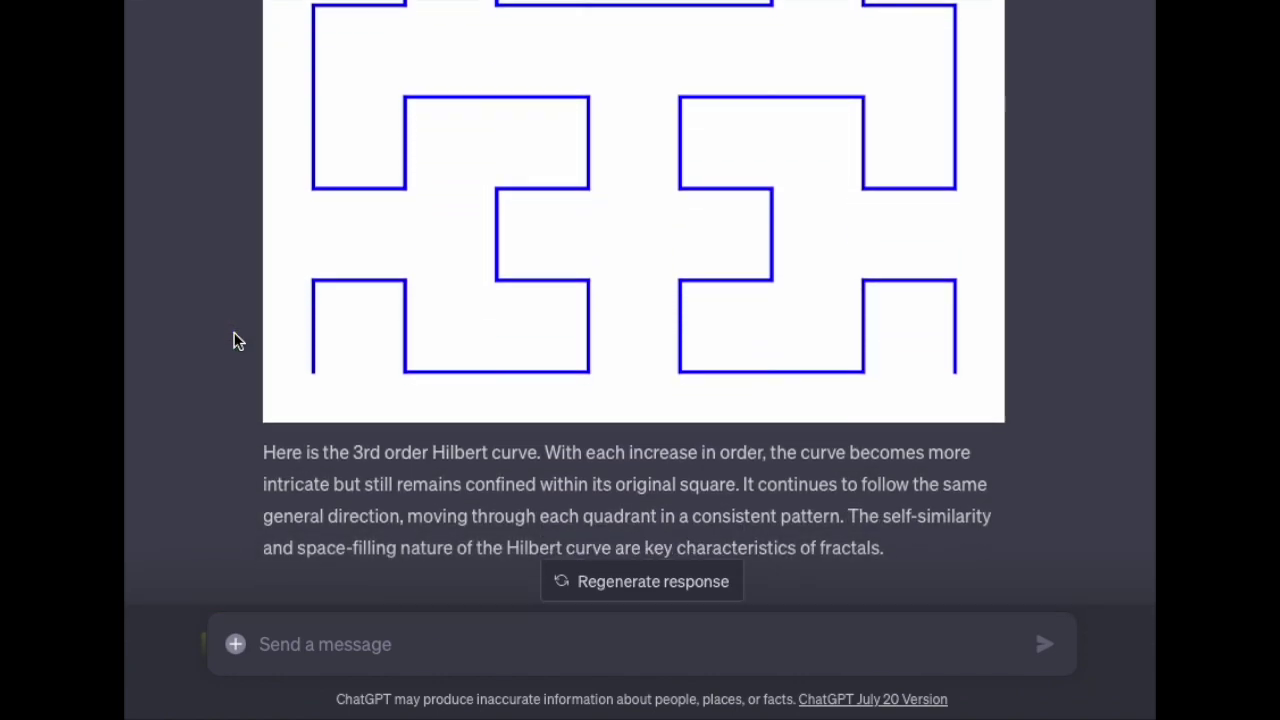
scroll(234, 341, "down", 15)
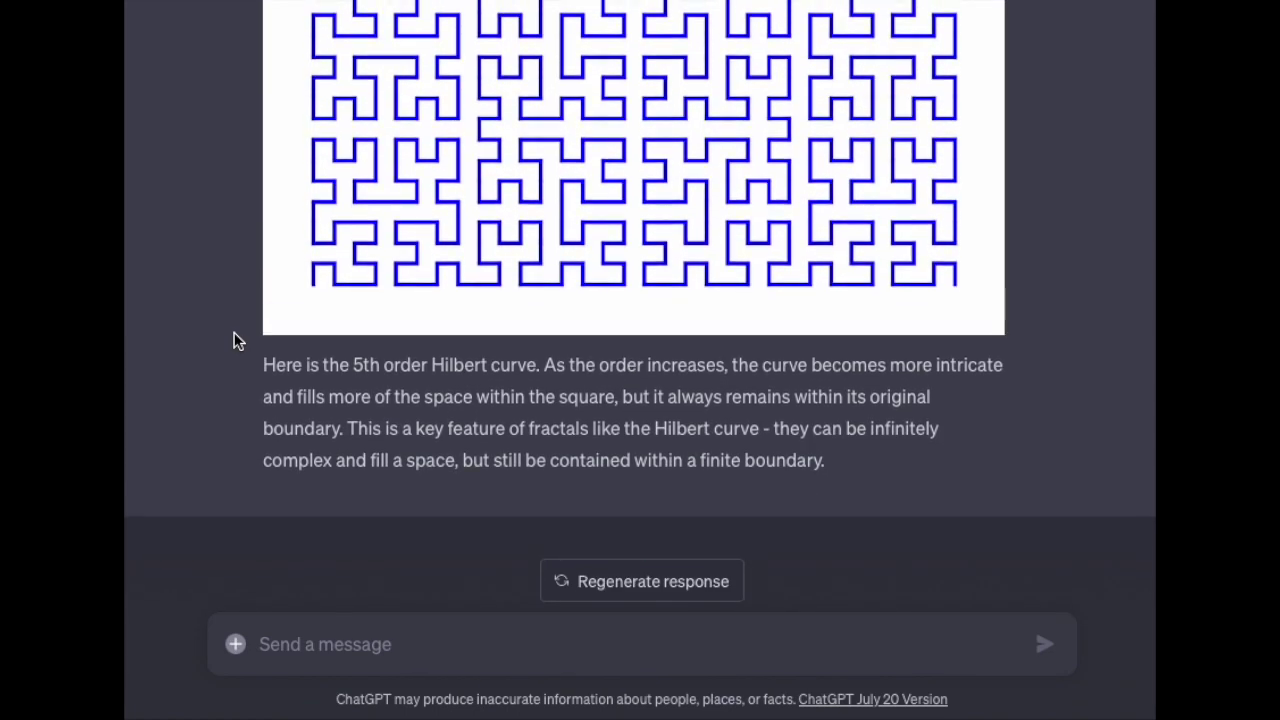
Step: Ask for the 6th order Hilbert curve, changing the color of each line segment to get a repeating rainbow pattern along the curve
left_click(411, 640)
type("Now, please draw the 6th order hilbert curve ")
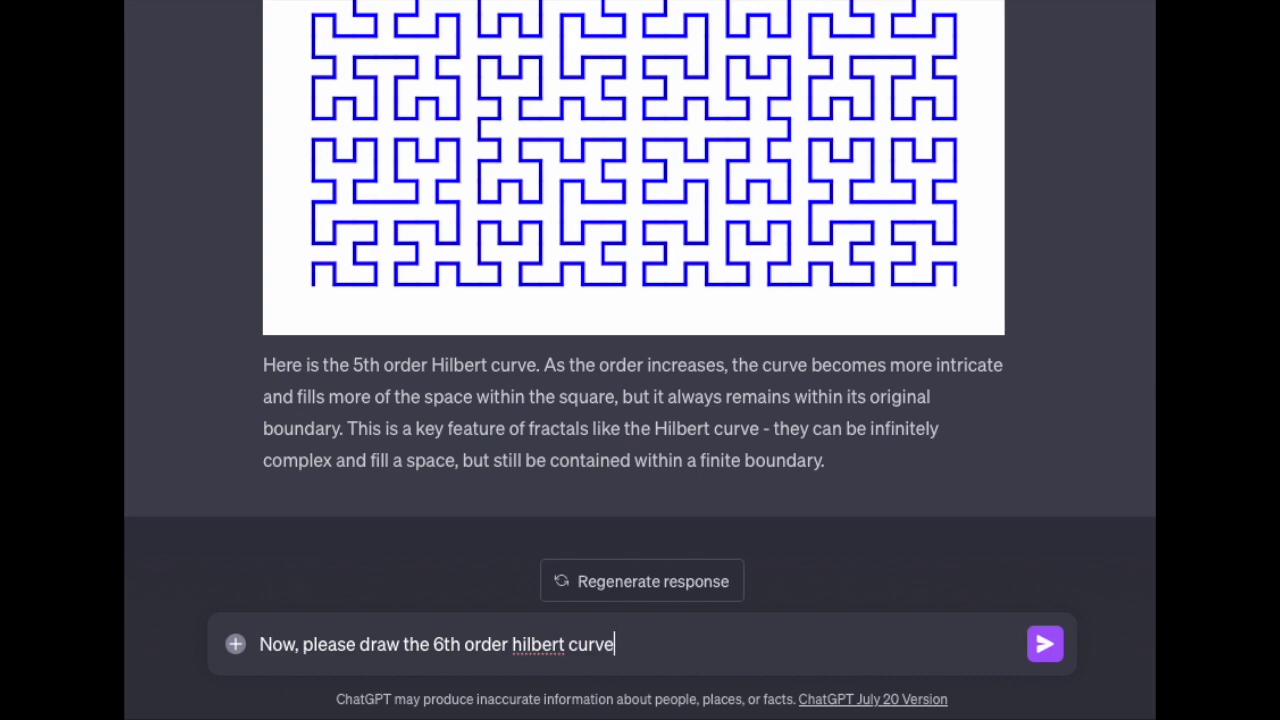
type(", but change the ")
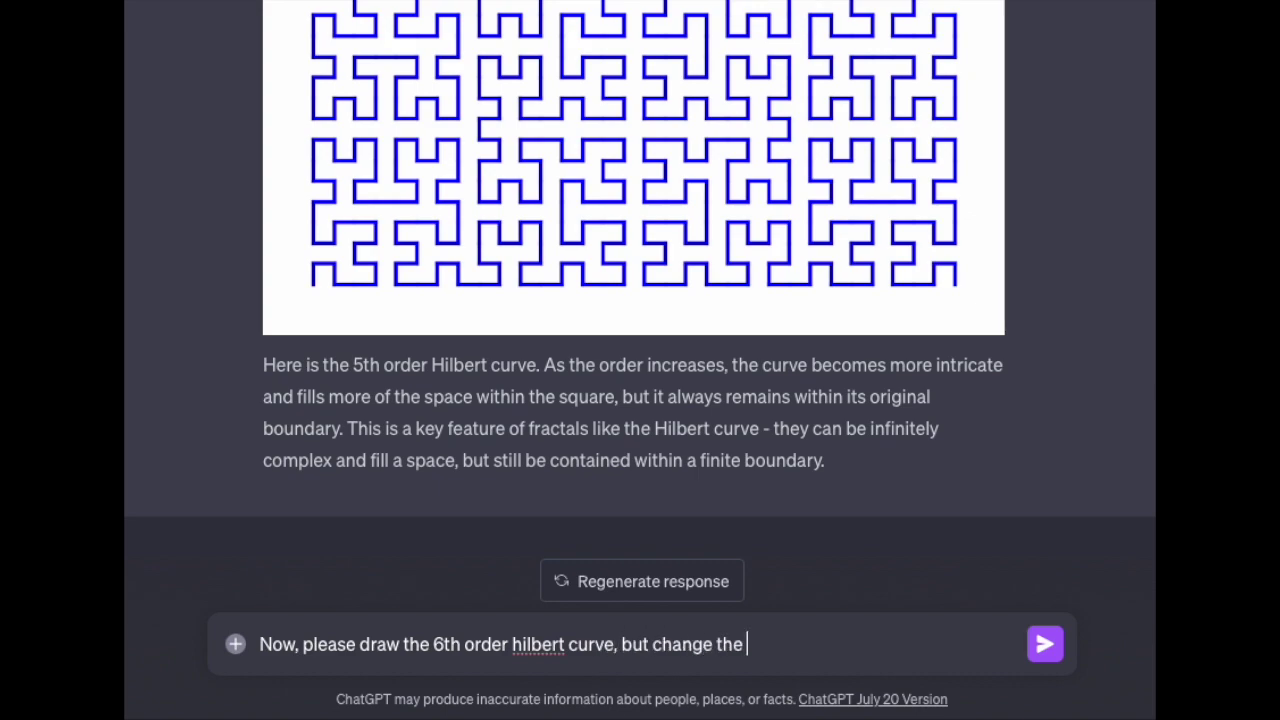
type("color of each line segment so that ")
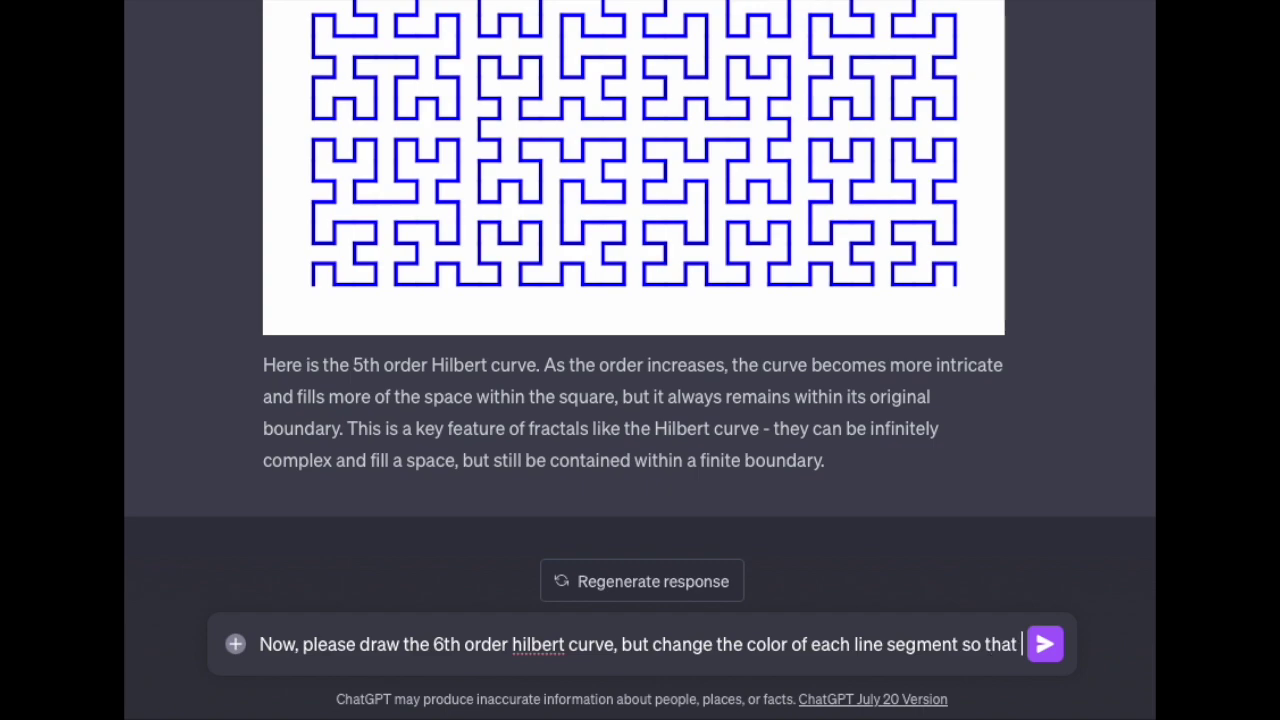
type("you get a repeating rainbow pattern as you progress along the curve")
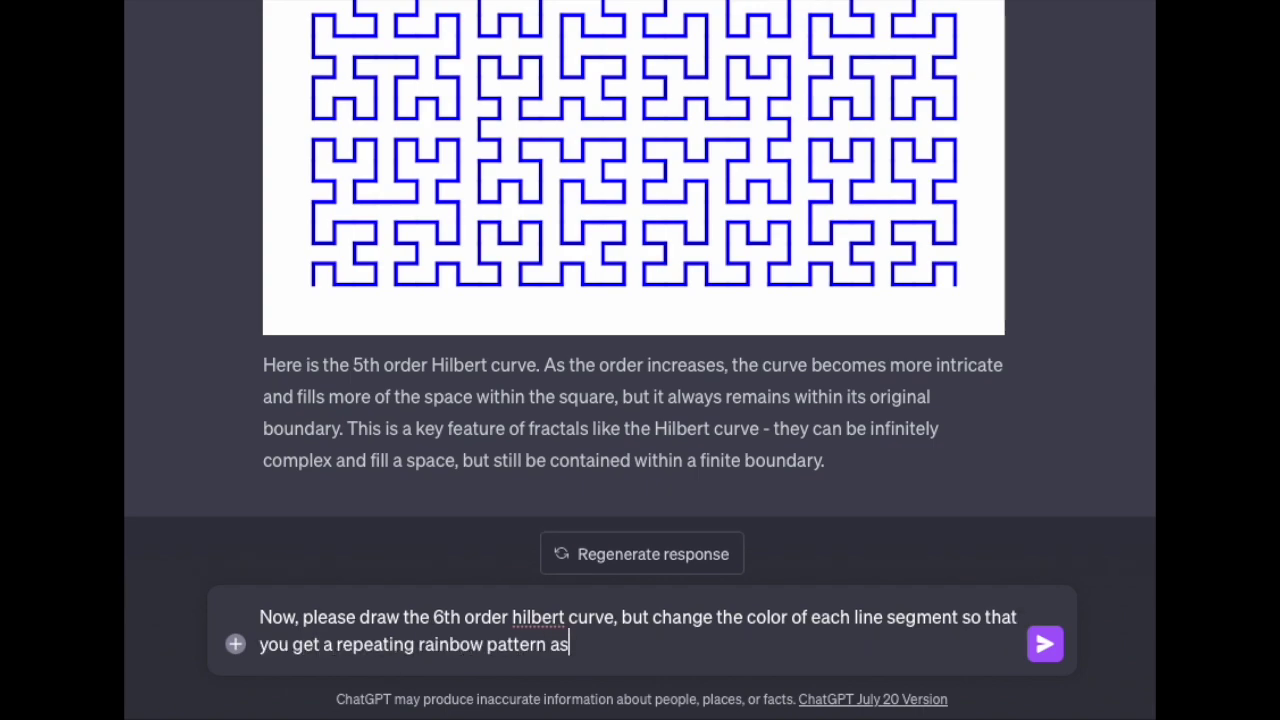
type("...")
key("Return")
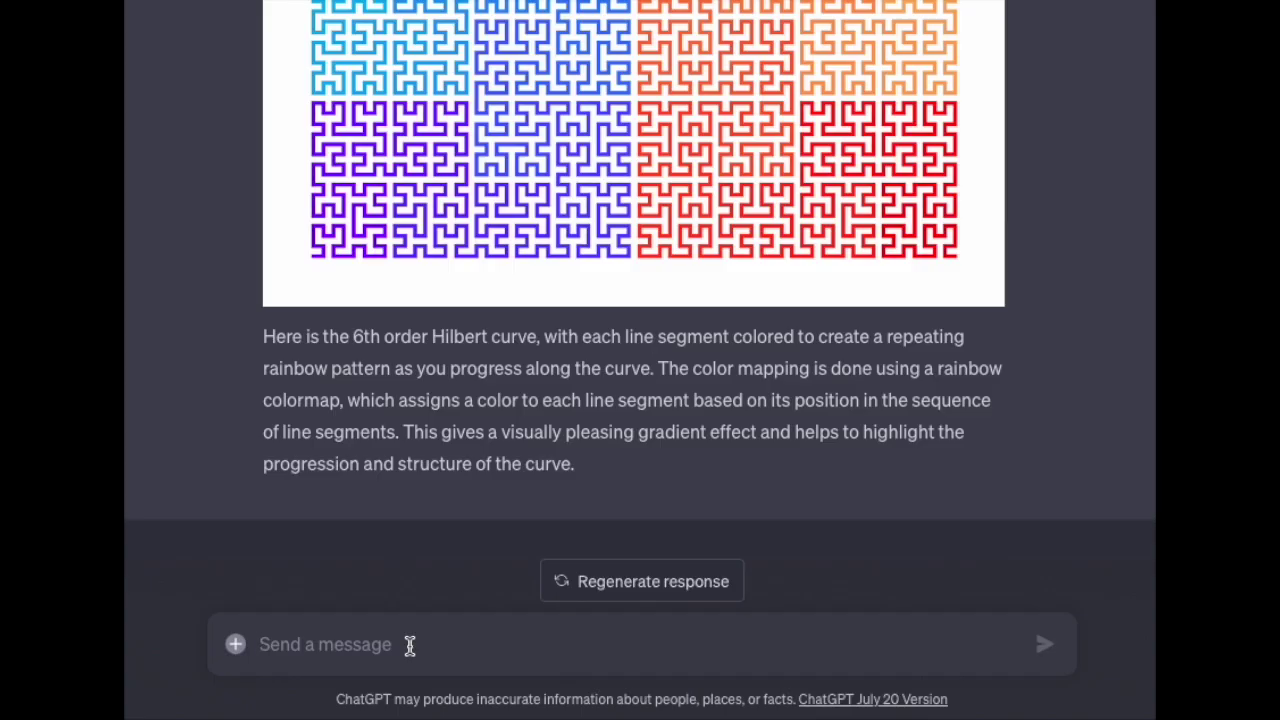
Step: Send the message "Very cool. That should cover the hilbert curve. Are you able to draw a 0th order sierpinski triangle?"
type("Very c")
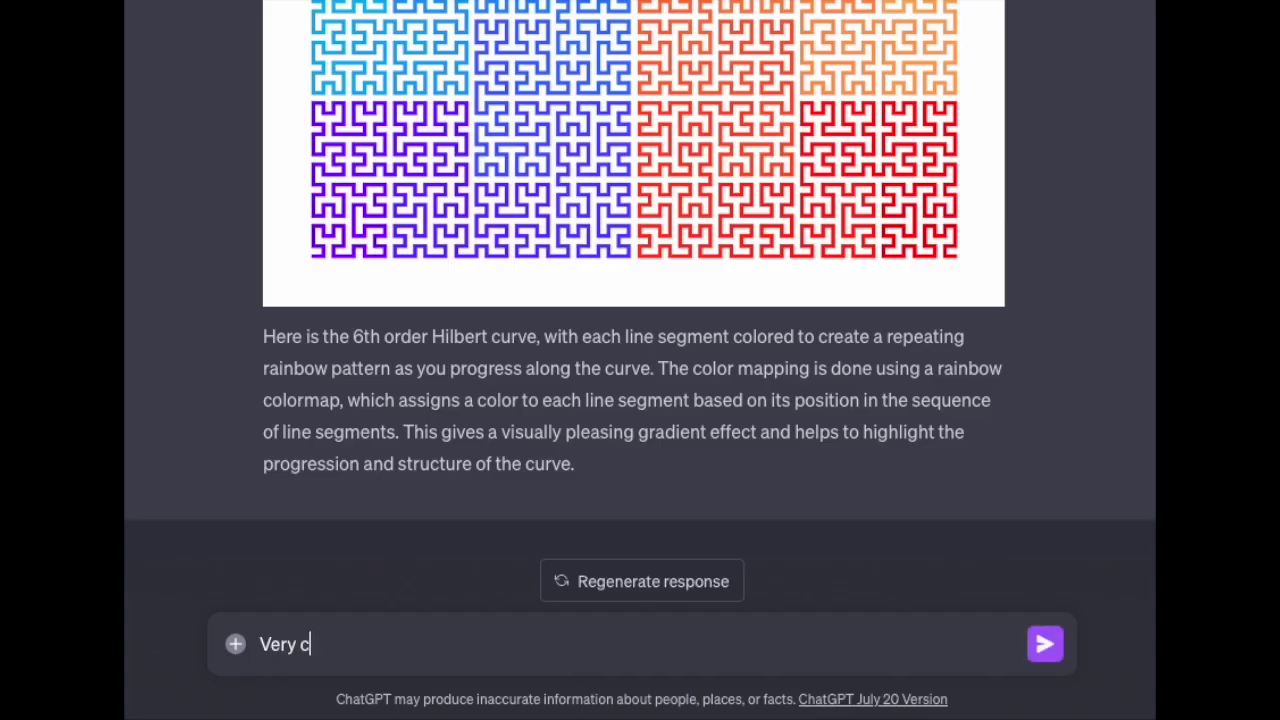
type("ool. That should cover the")
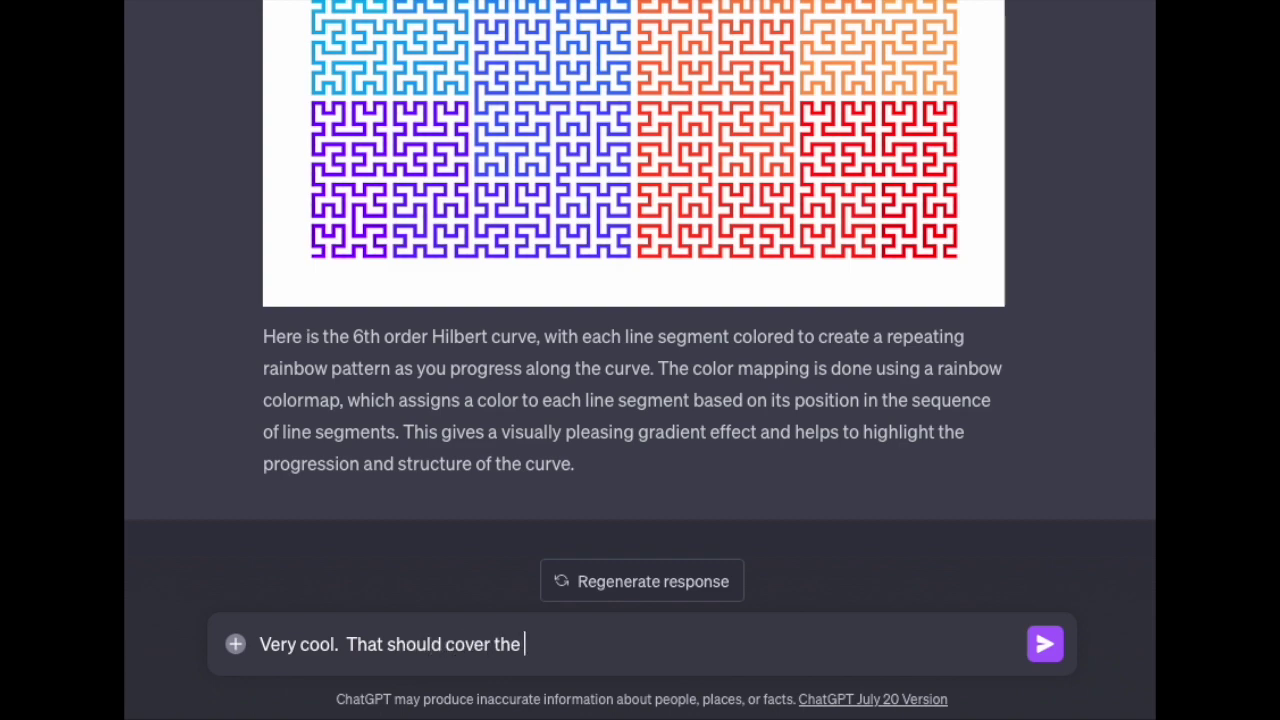
type(" hilbert curve.  Are you able to draw a 0th o")
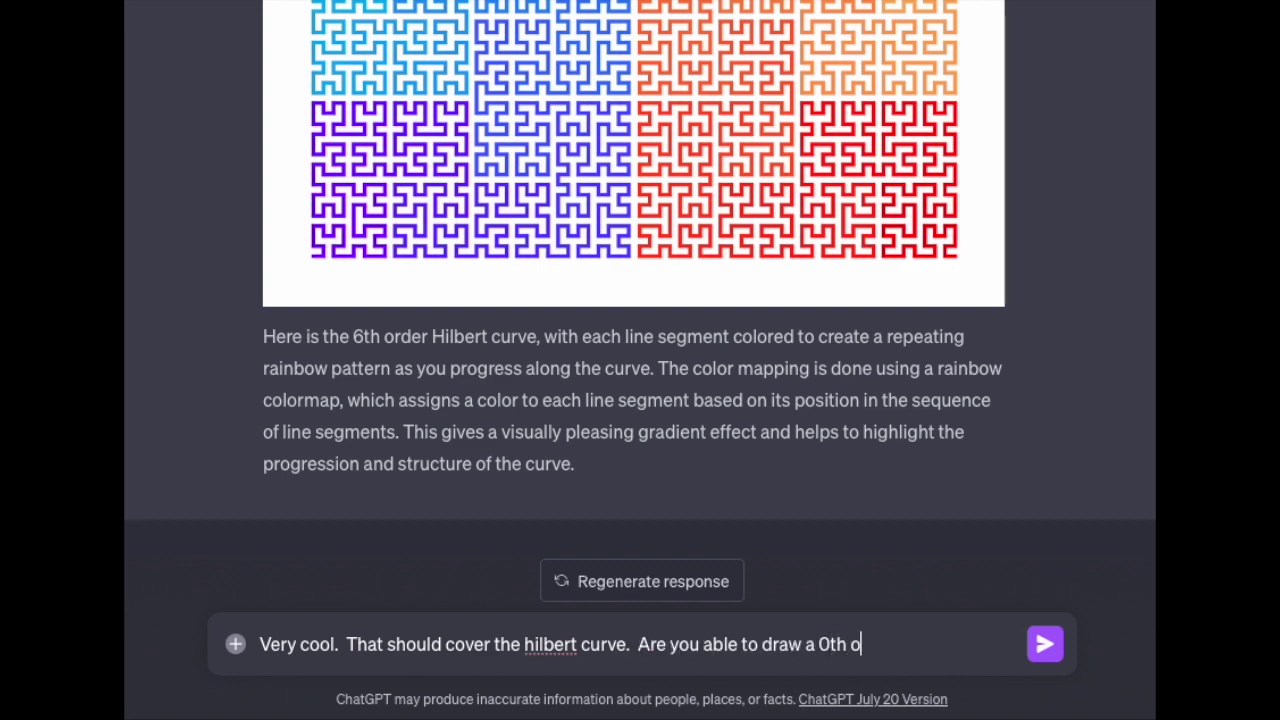
type("rder sierpins")
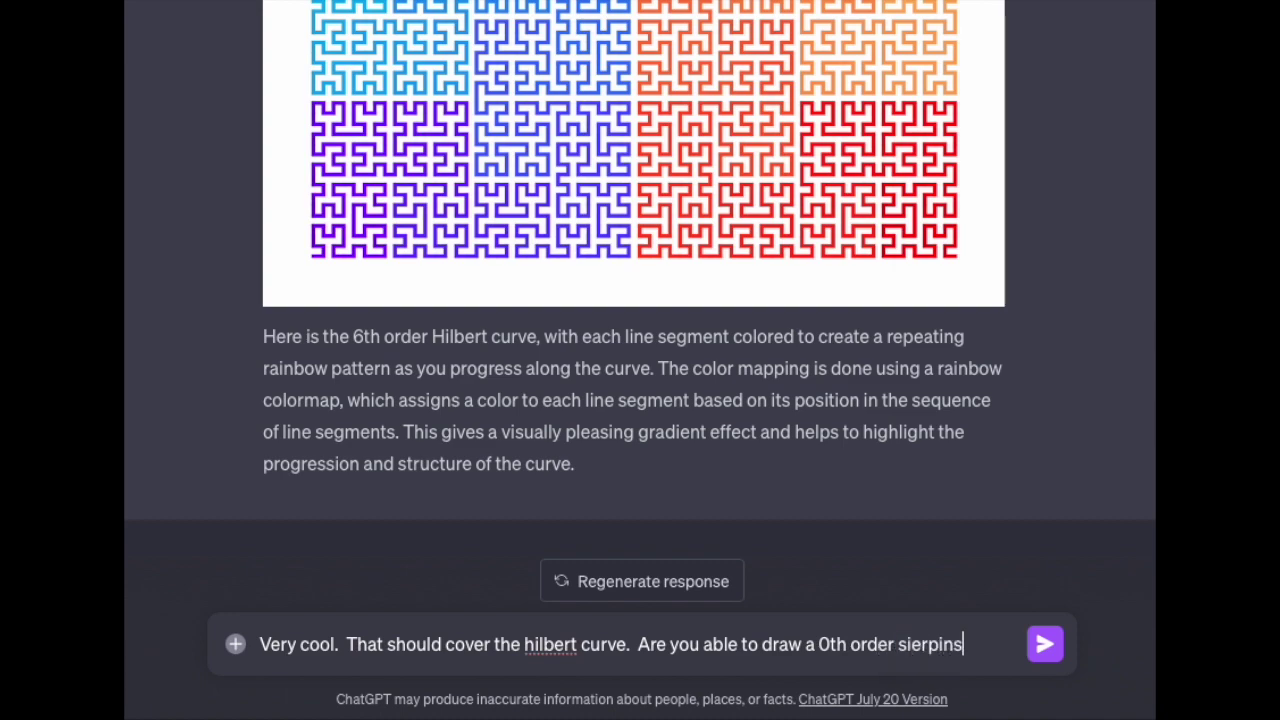
type("ki trainangle?")
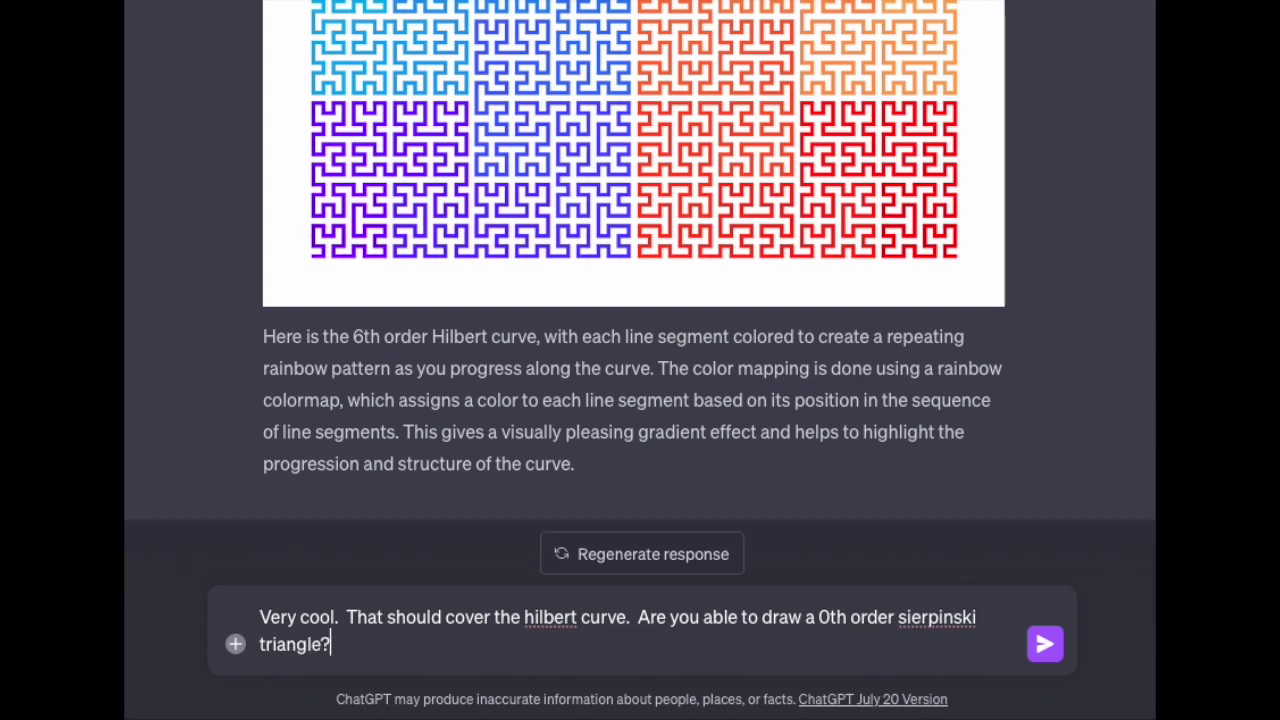
key("Return")
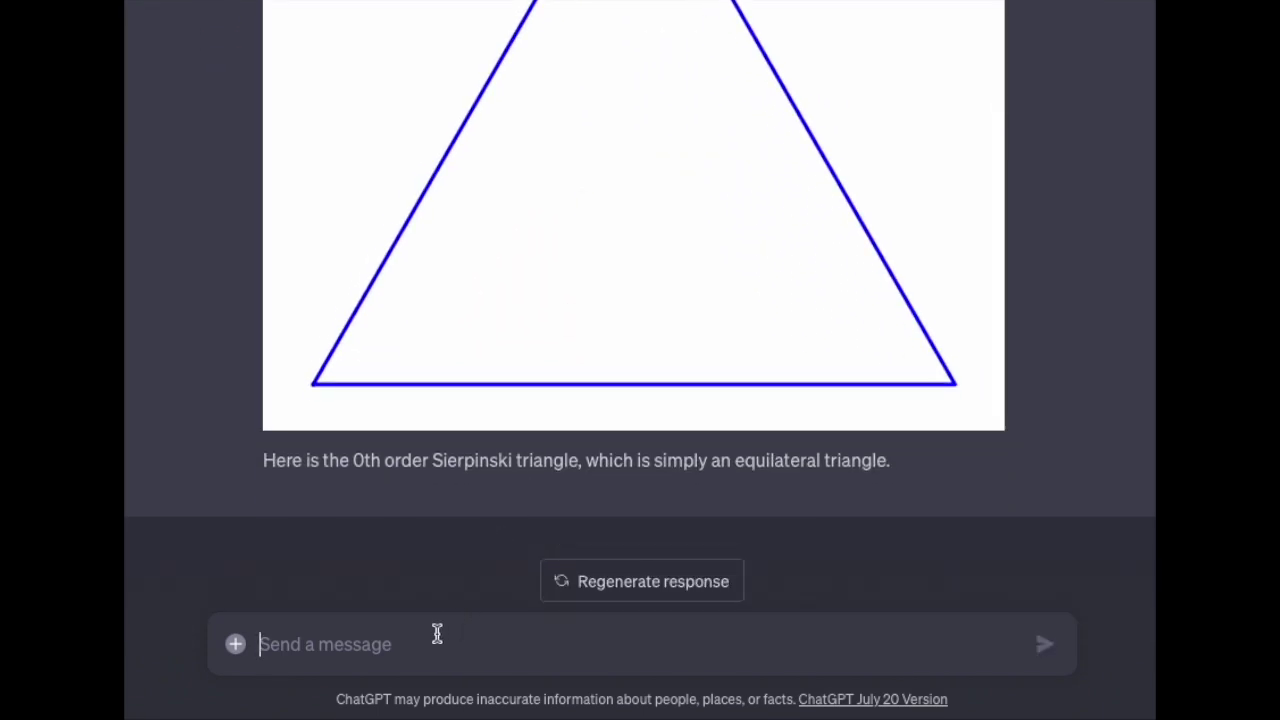
Step: Send the request "Great. Can you write the code for an nth order sierpinksi triangle, and then draw the 1st order one?"
type("Great.  Can")
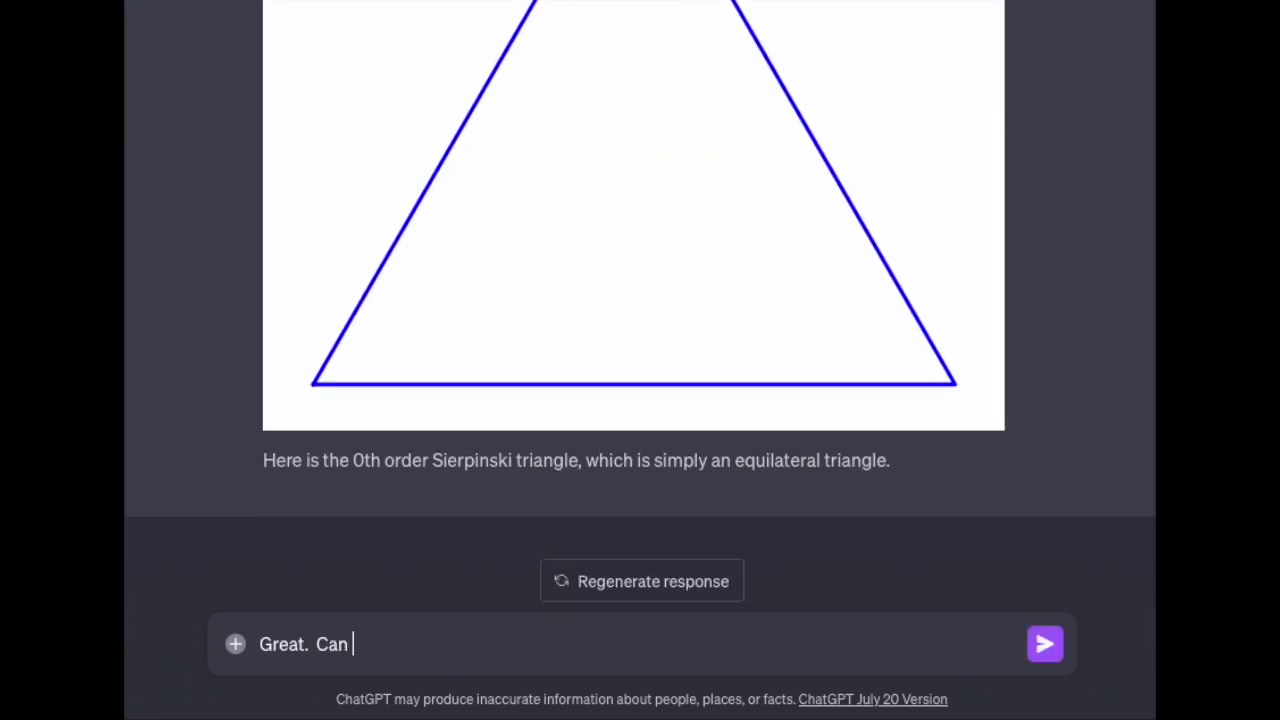
type(" you write the code for an nth order sier")
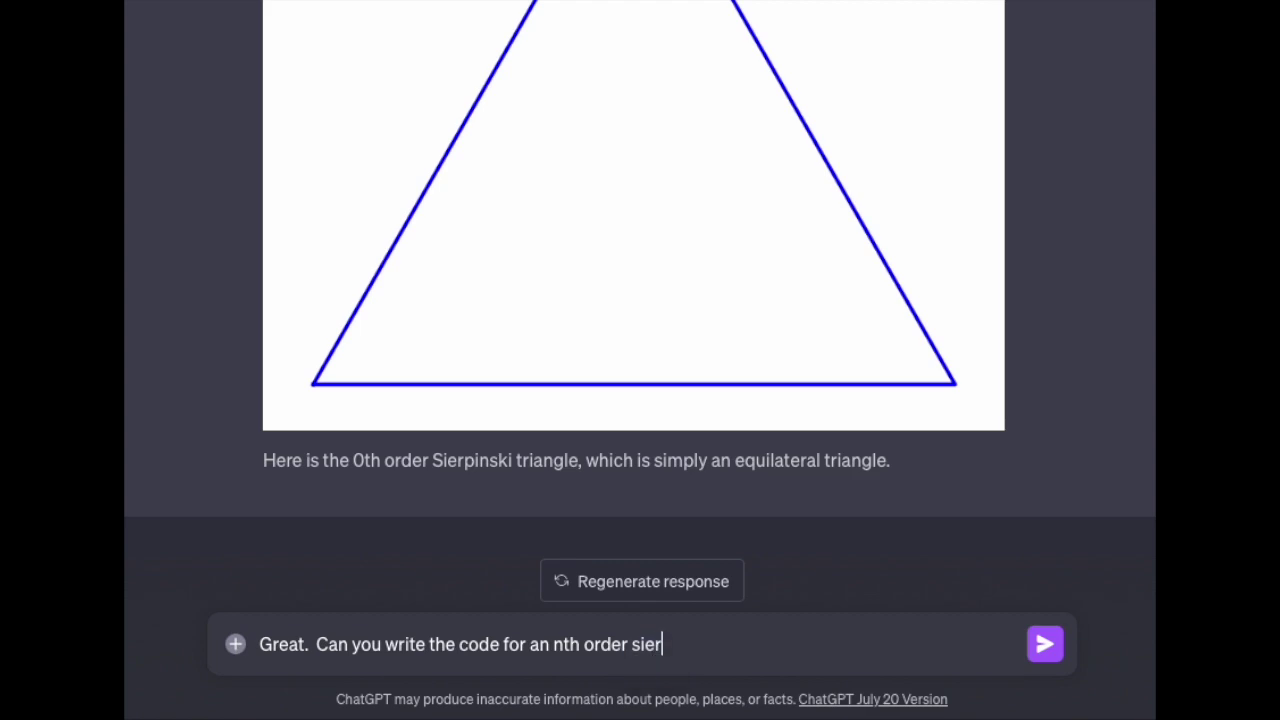
type("pinksi triangle, and then draw the 1st order o")
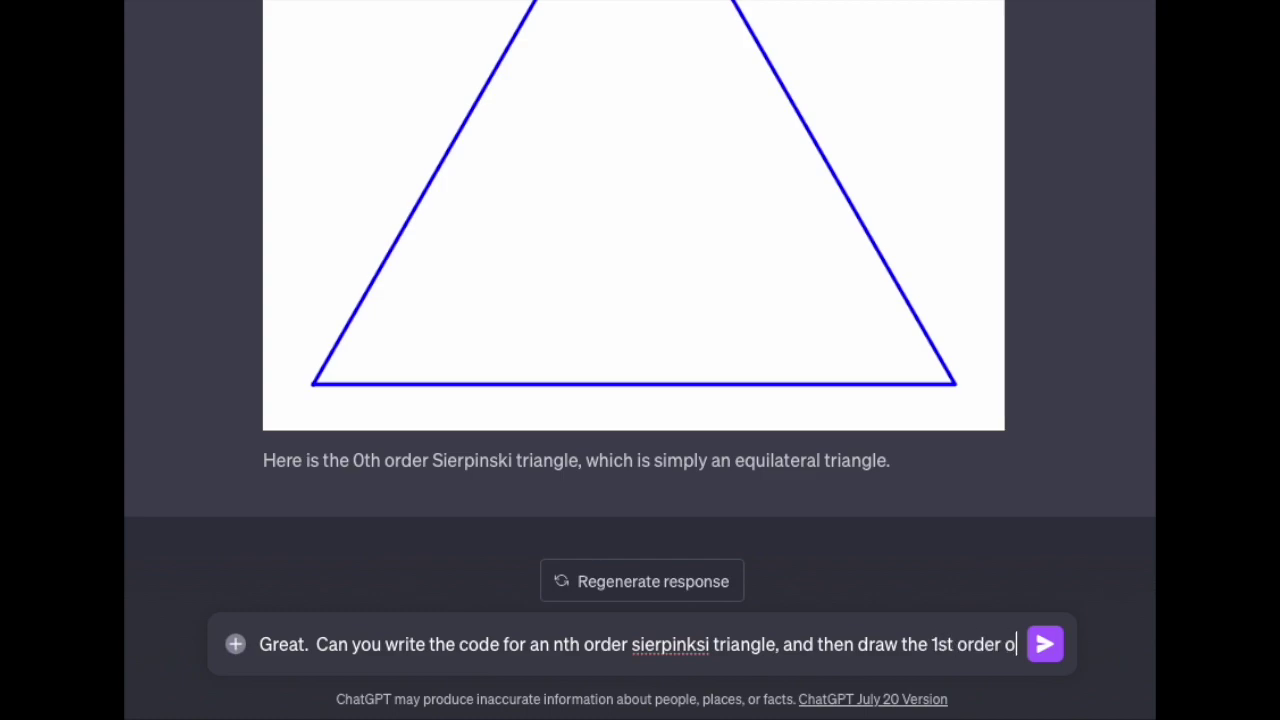
type("ne?")
key("Return")
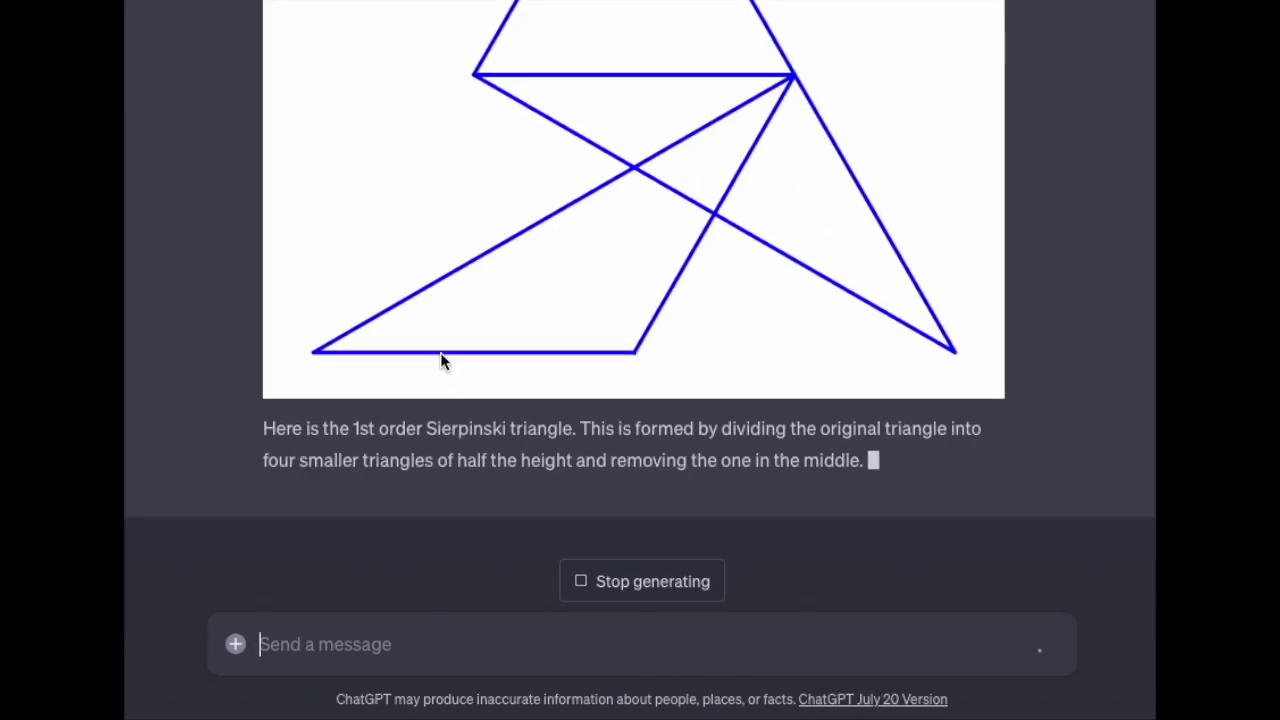
Step: Send the message "It looks like that got messed up -- it has a bunch of overlapping lines. Can you figure out what's wrong?"
scroll(436, 360, "up", 3)
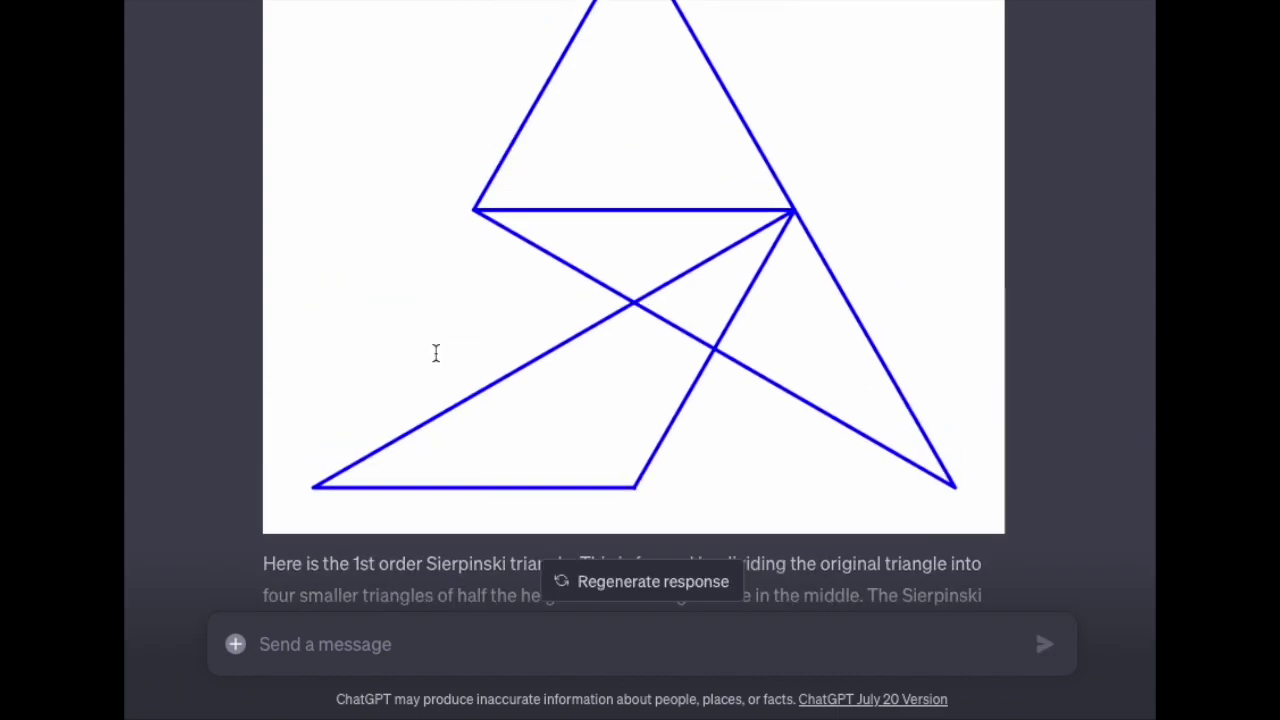
scroll(436, 360, "down", 2)
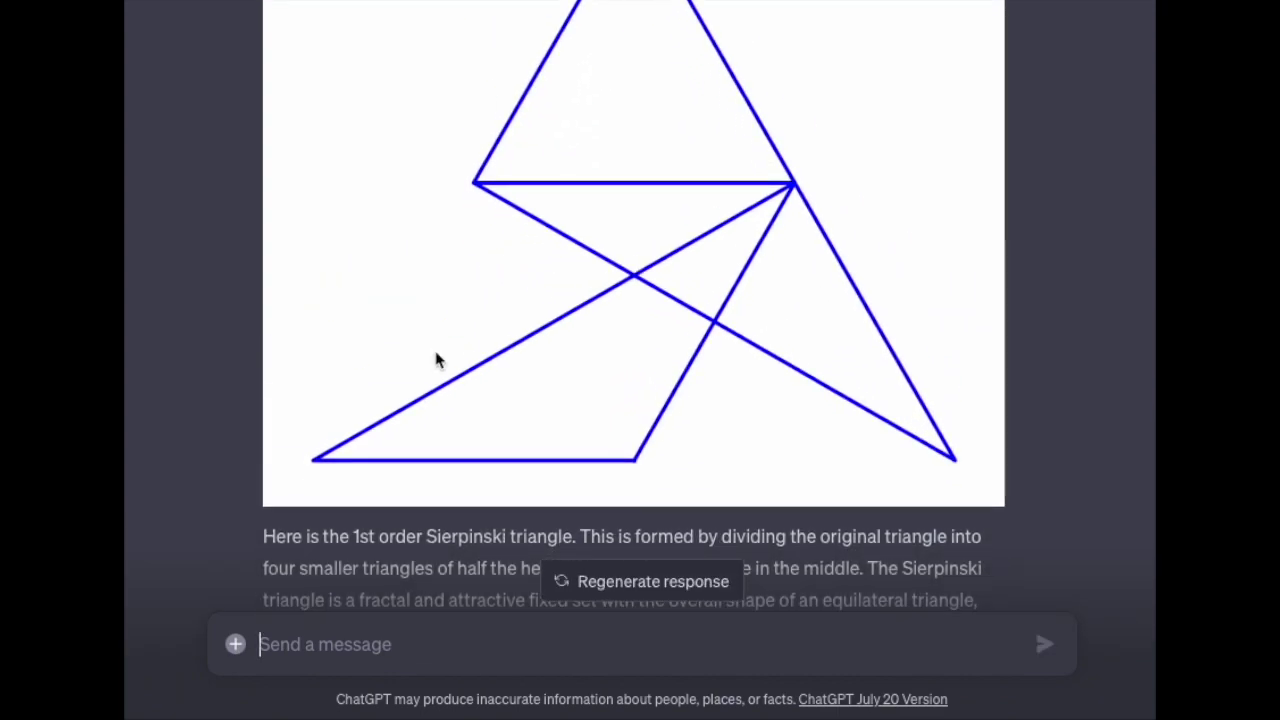
scroll(436, 360, "down", 3)
type("It looks like that got messed up")
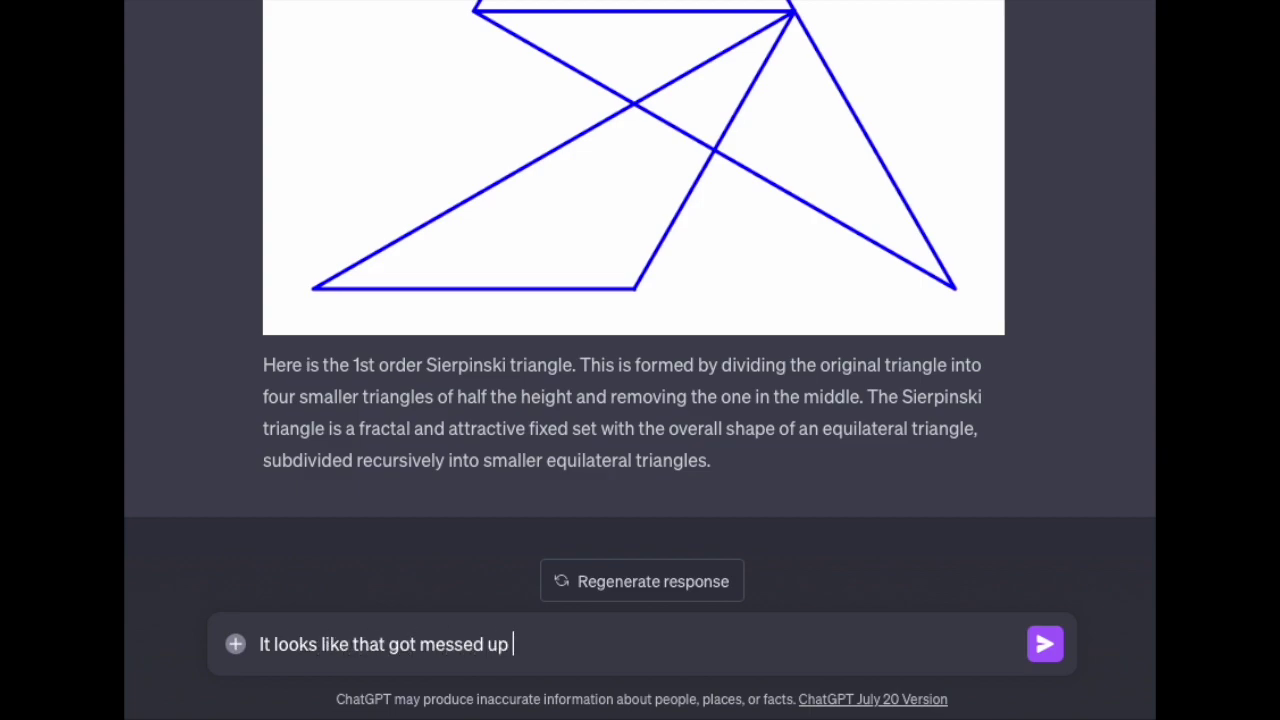
type(" -- it has a bunch of overlapping lines.")
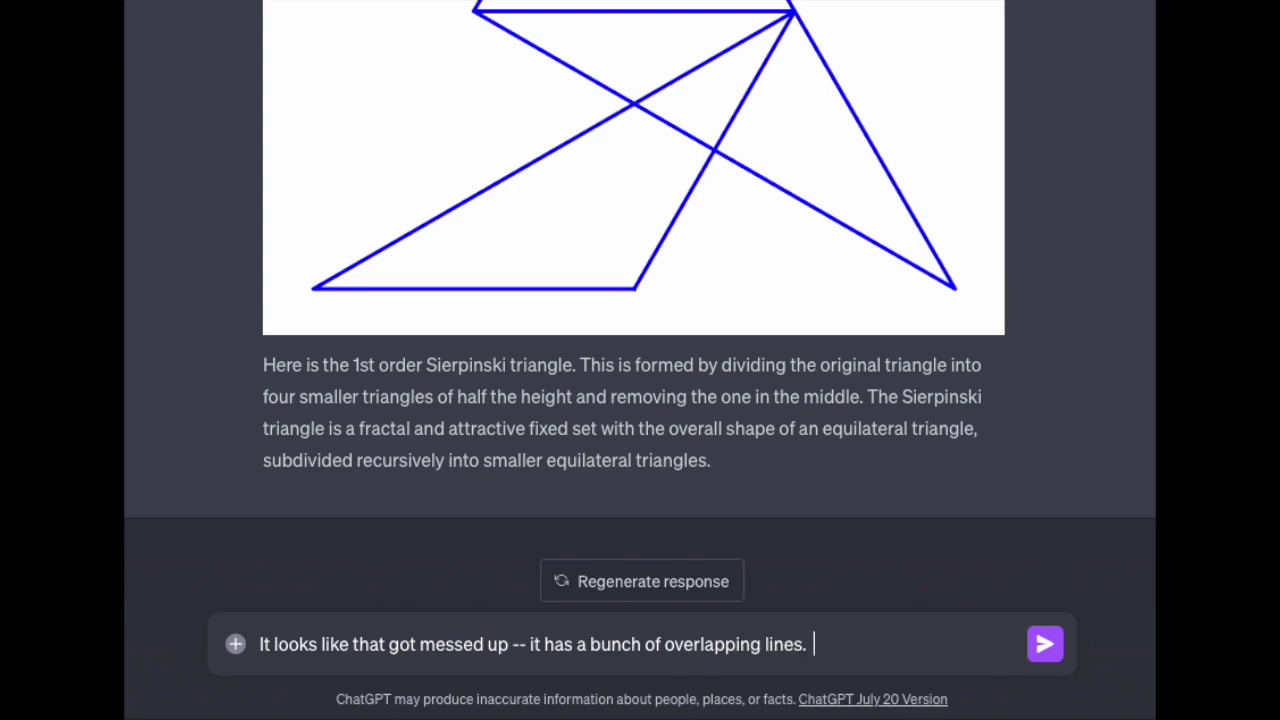
type("  Can you figure out what's wrong?")
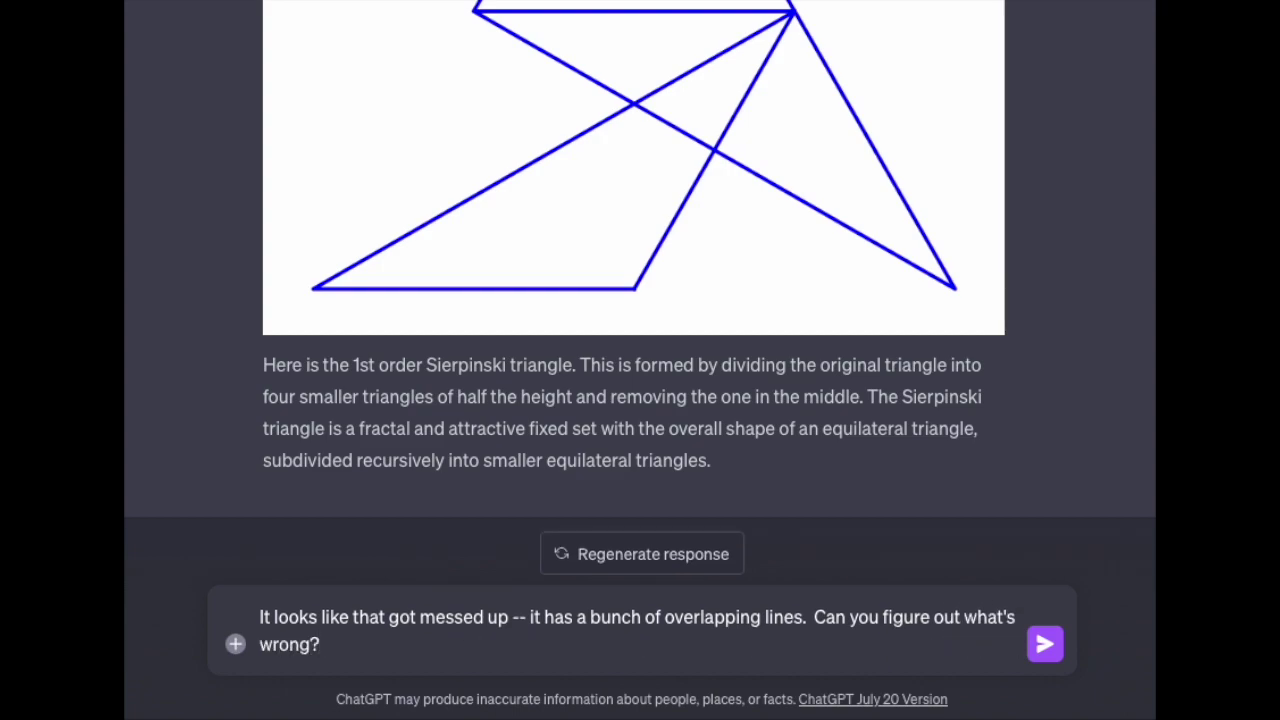
key("Return")
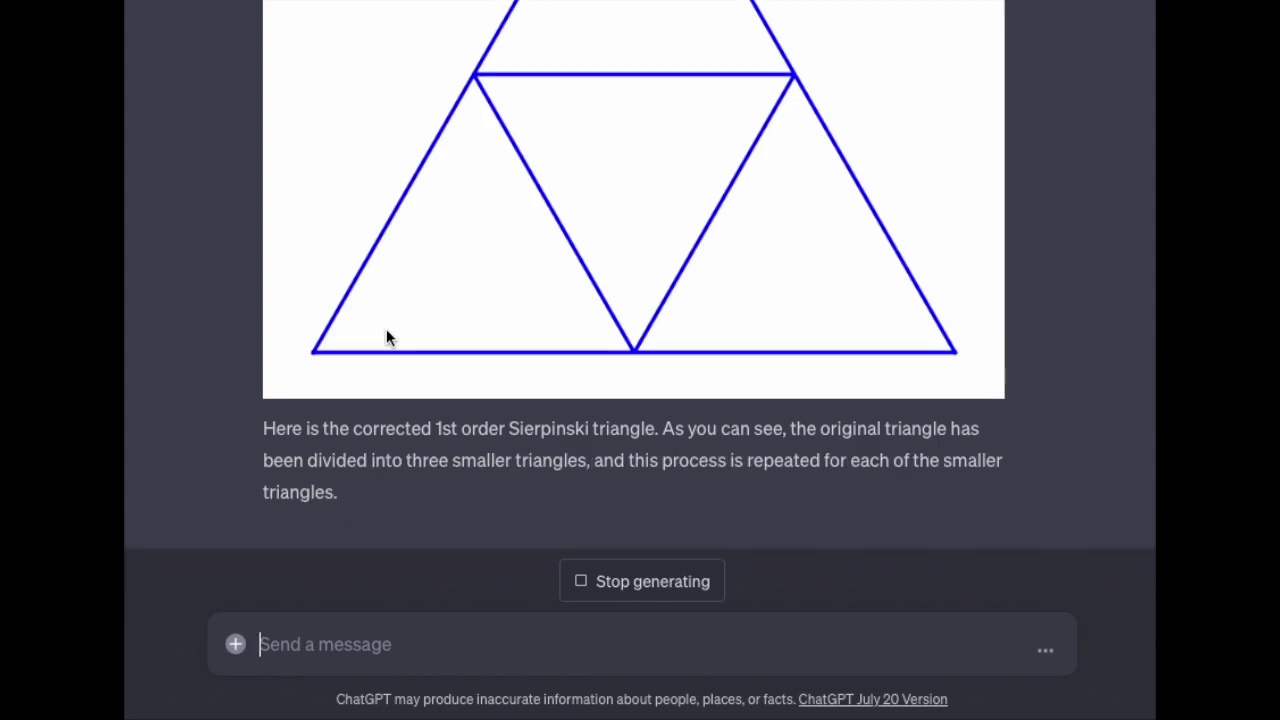
Step: Review the corrected 1st order Sierpinski triangle and send the message "Well done! How about the 2nd order triangle?"
scroll(386, 338, "up", 1)
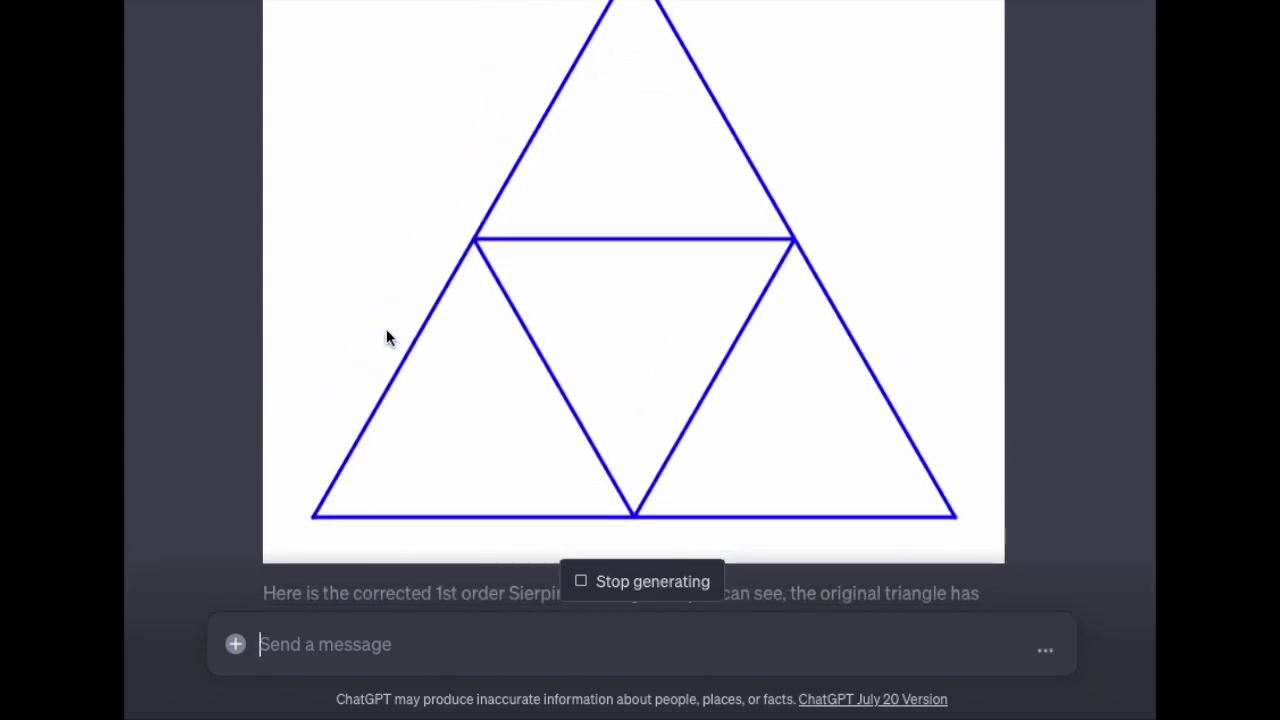
scroll(388, 338, "down", 1)
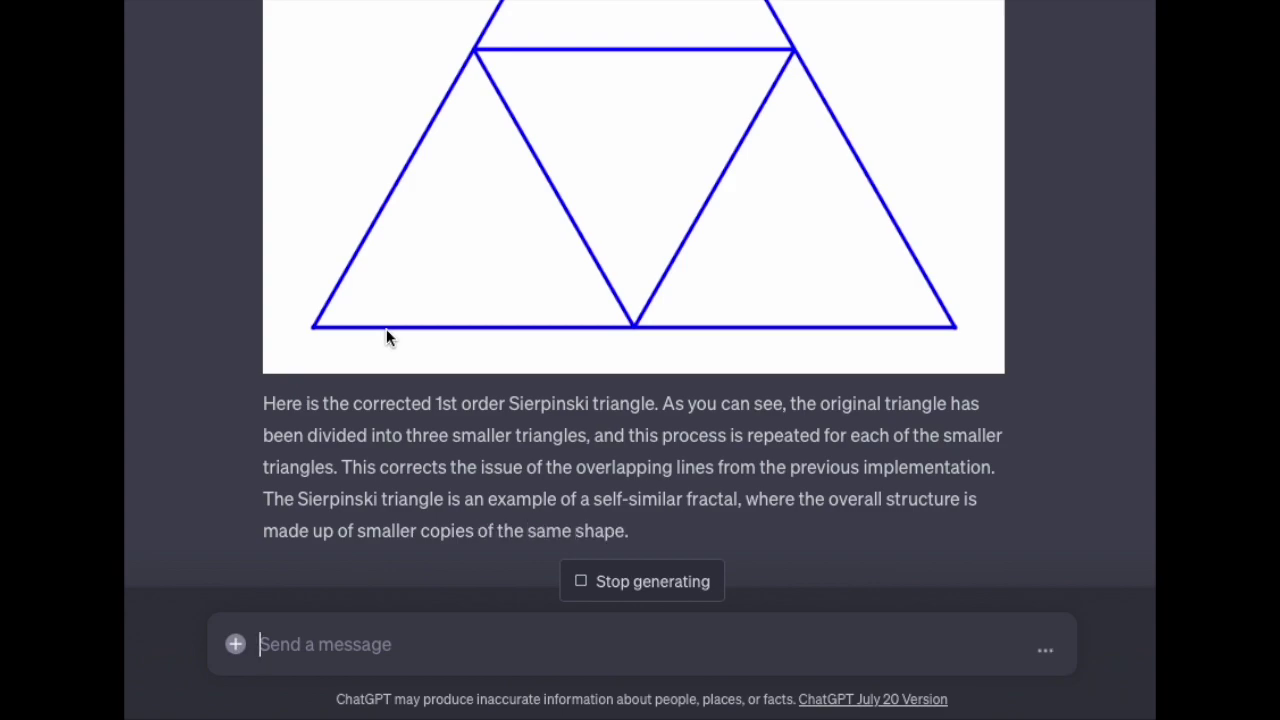
scroll(386, 329, "up", 4)
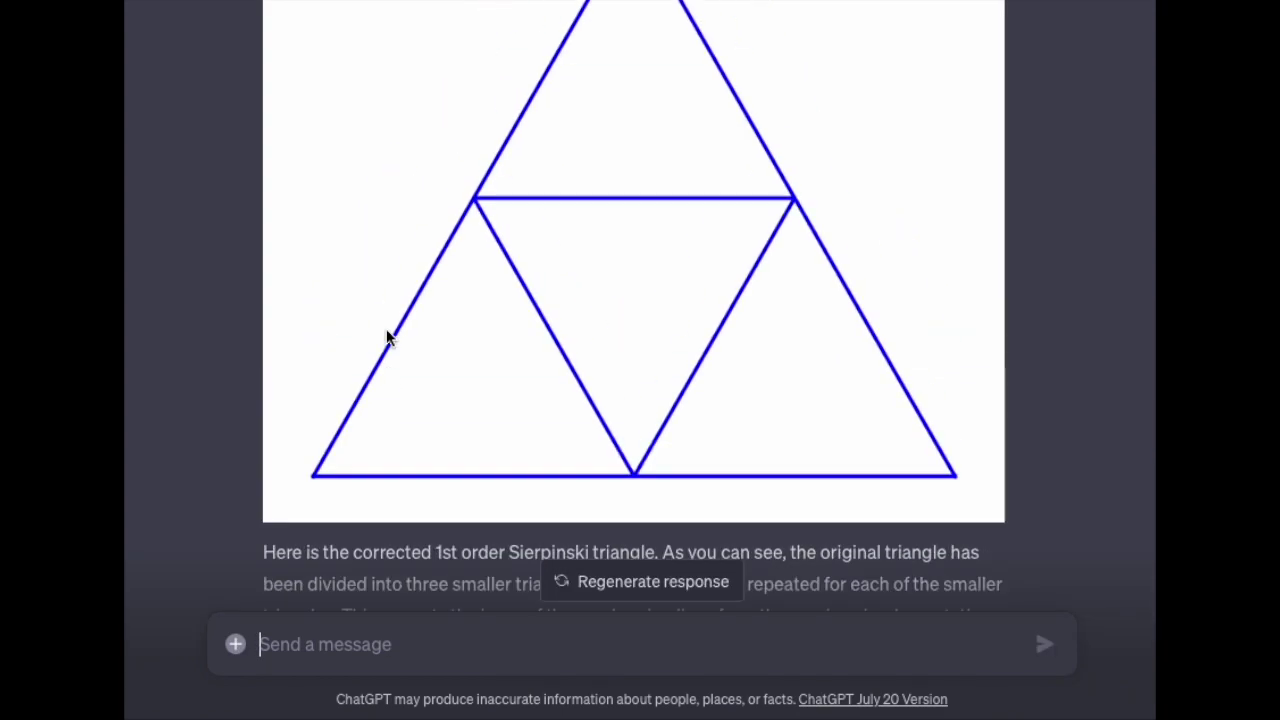
scroll(386, 338, "down", 4)
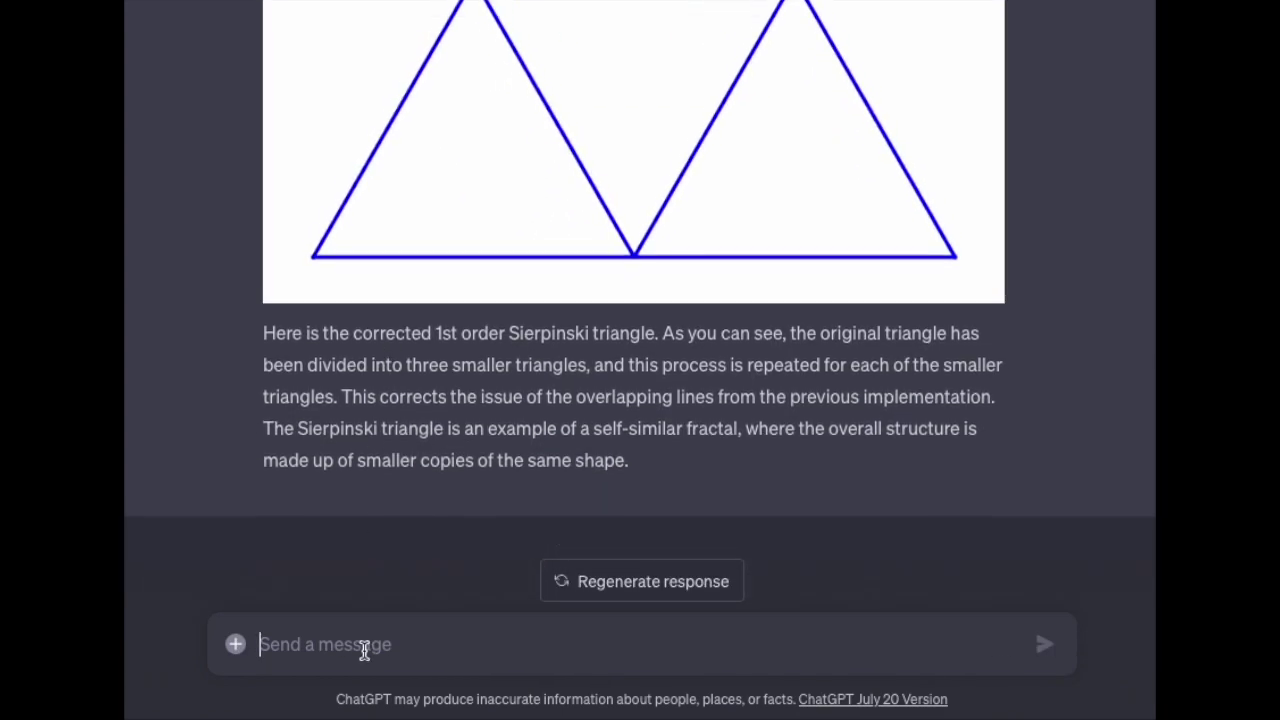
type("Well done")
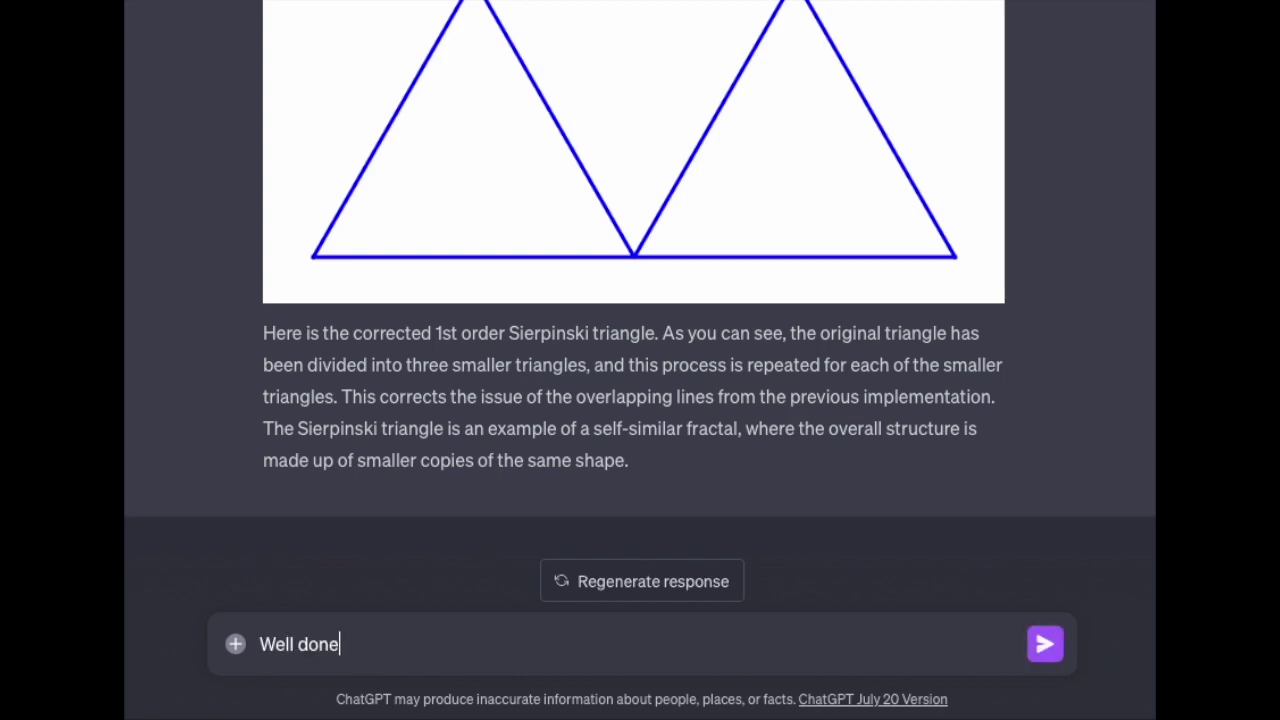
type("!  How about t")
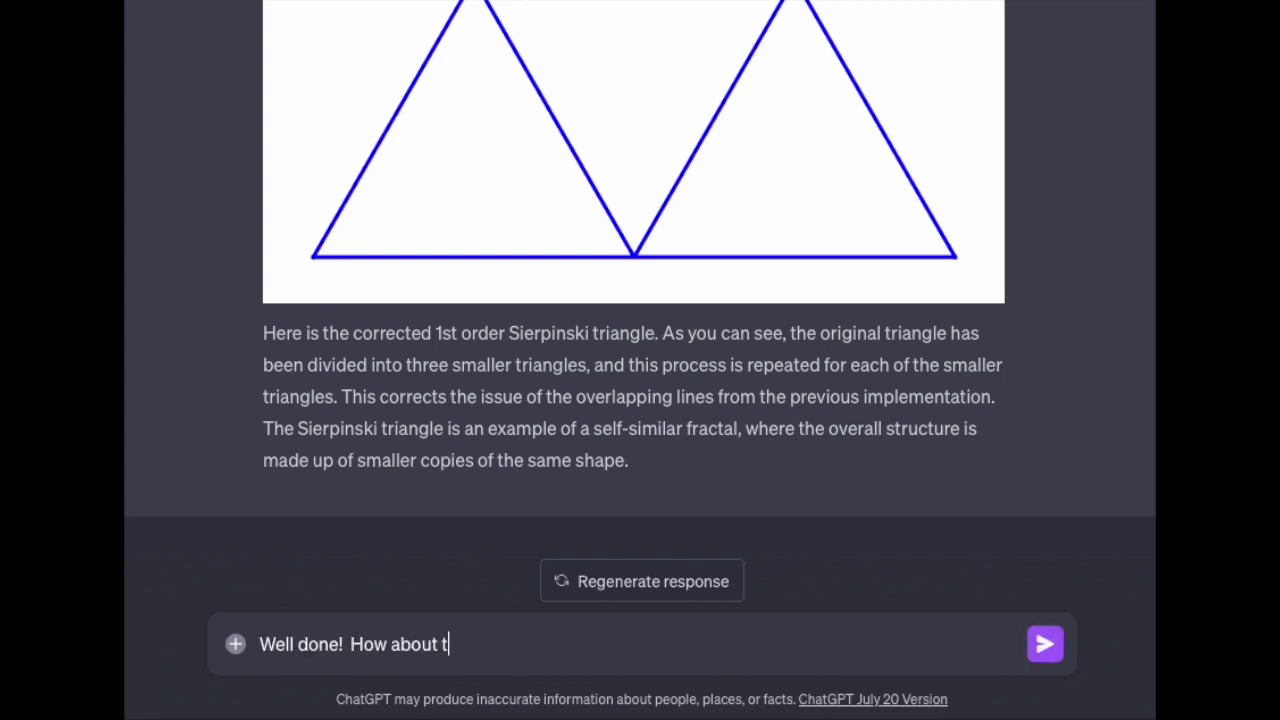
type("he 2nd order")
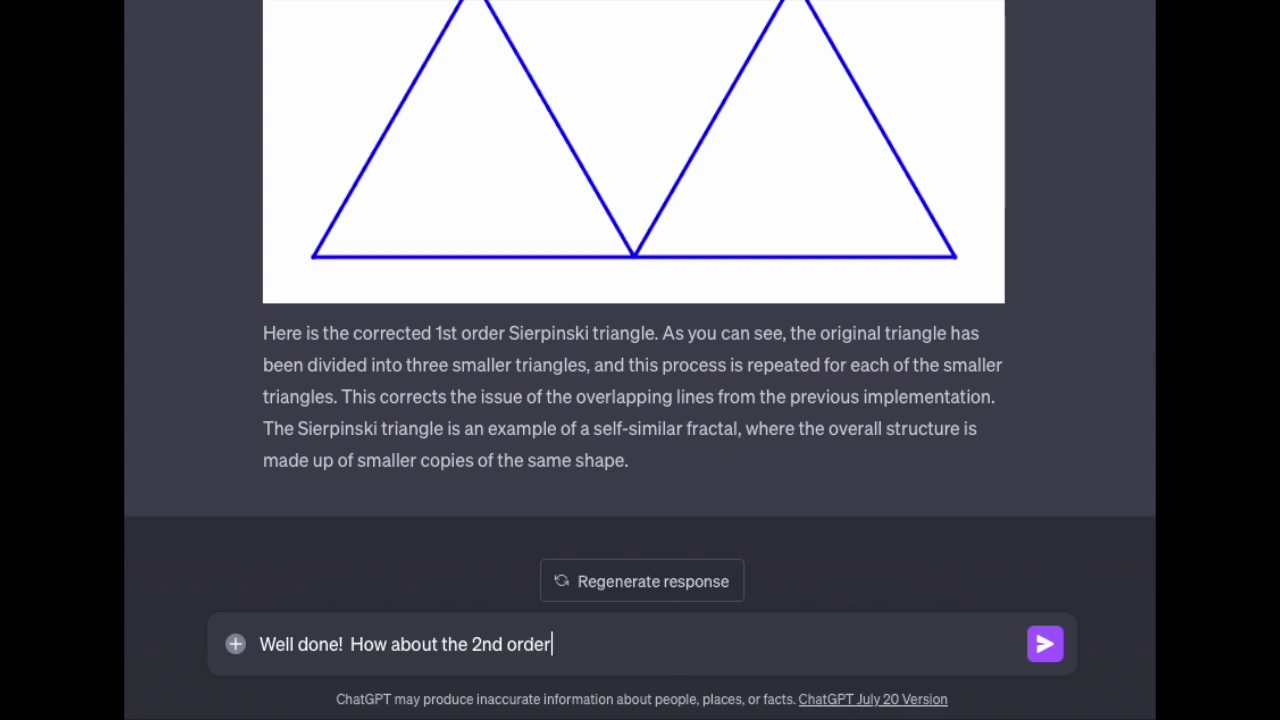
type(" triangle?")
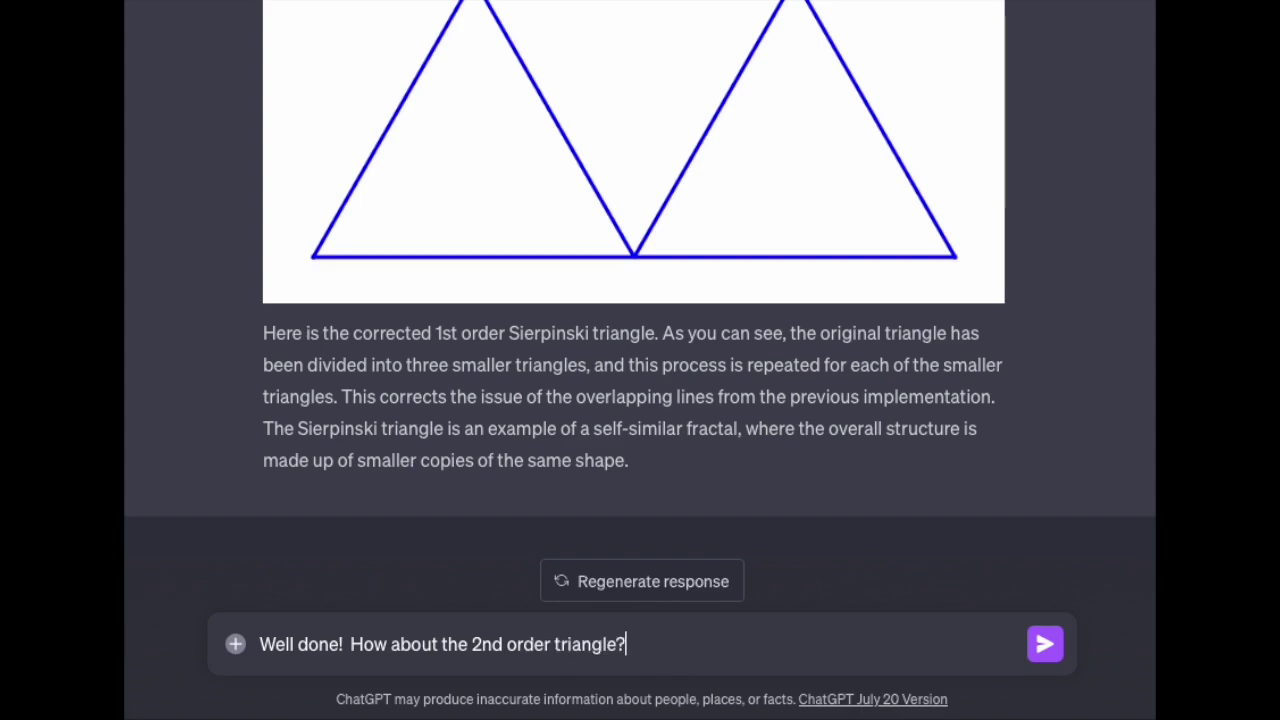
key("Return")
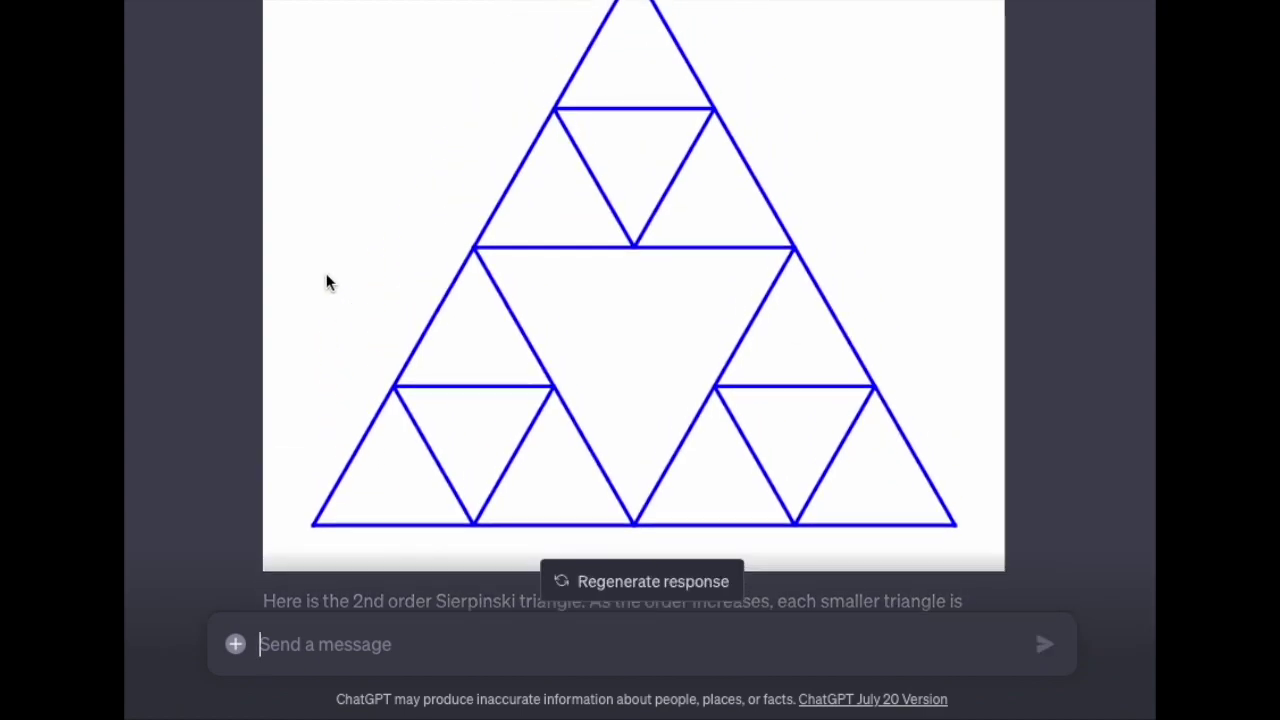
Step: Send the message "Great. Now, can you draw the 5th order triangle, and use some pleasant coloring scheme to make it more interesting"
left_click(360, 646)
type("Great.  ")
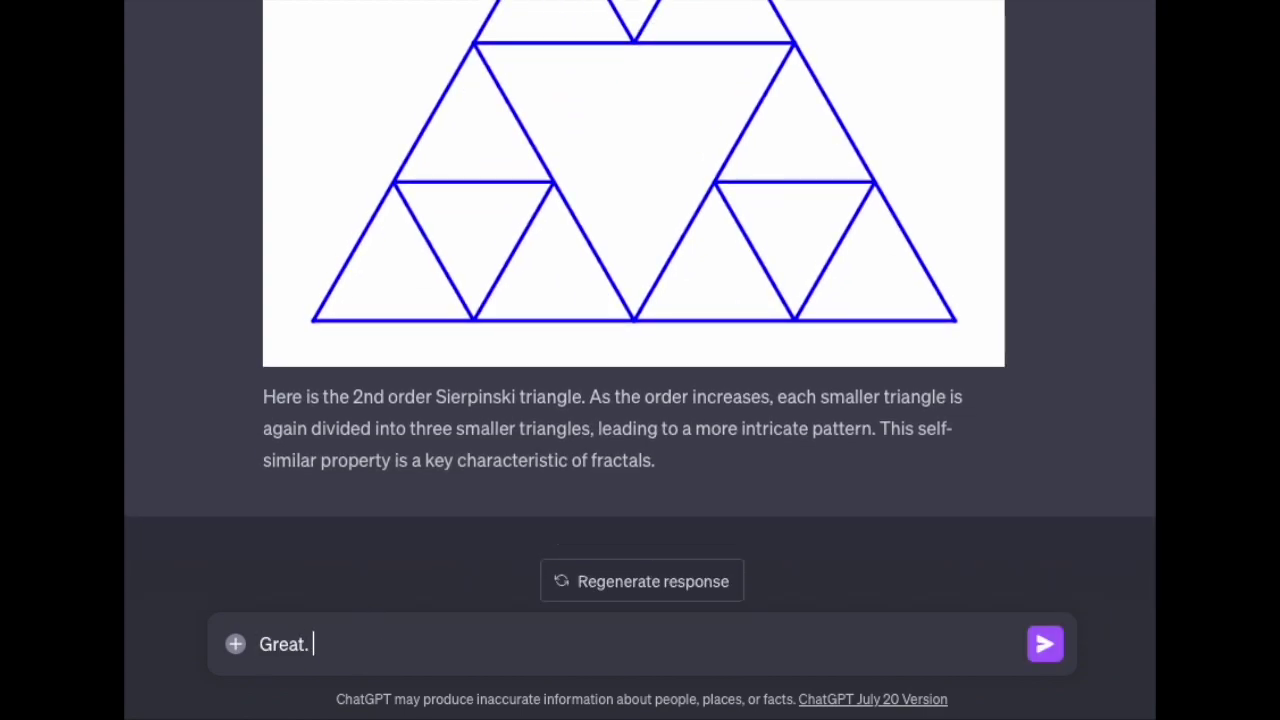
type("Now, can you draw the 5th or")
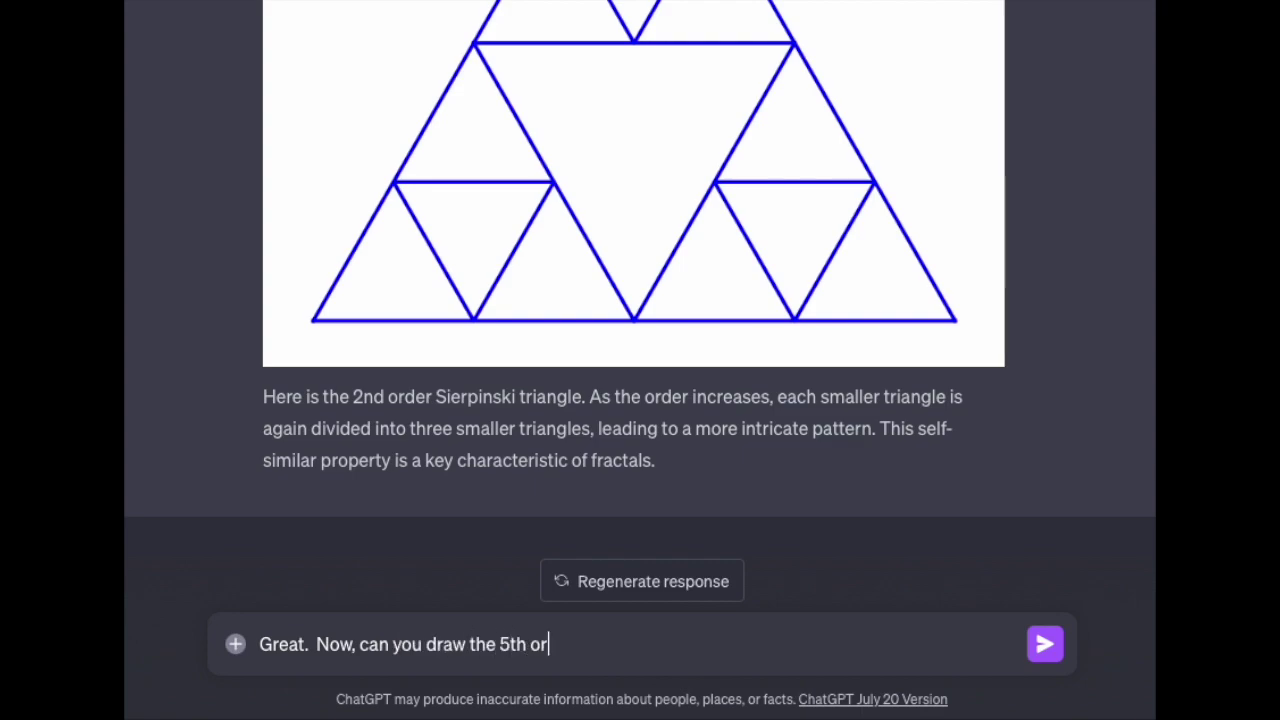
type("der driangle, and use ")
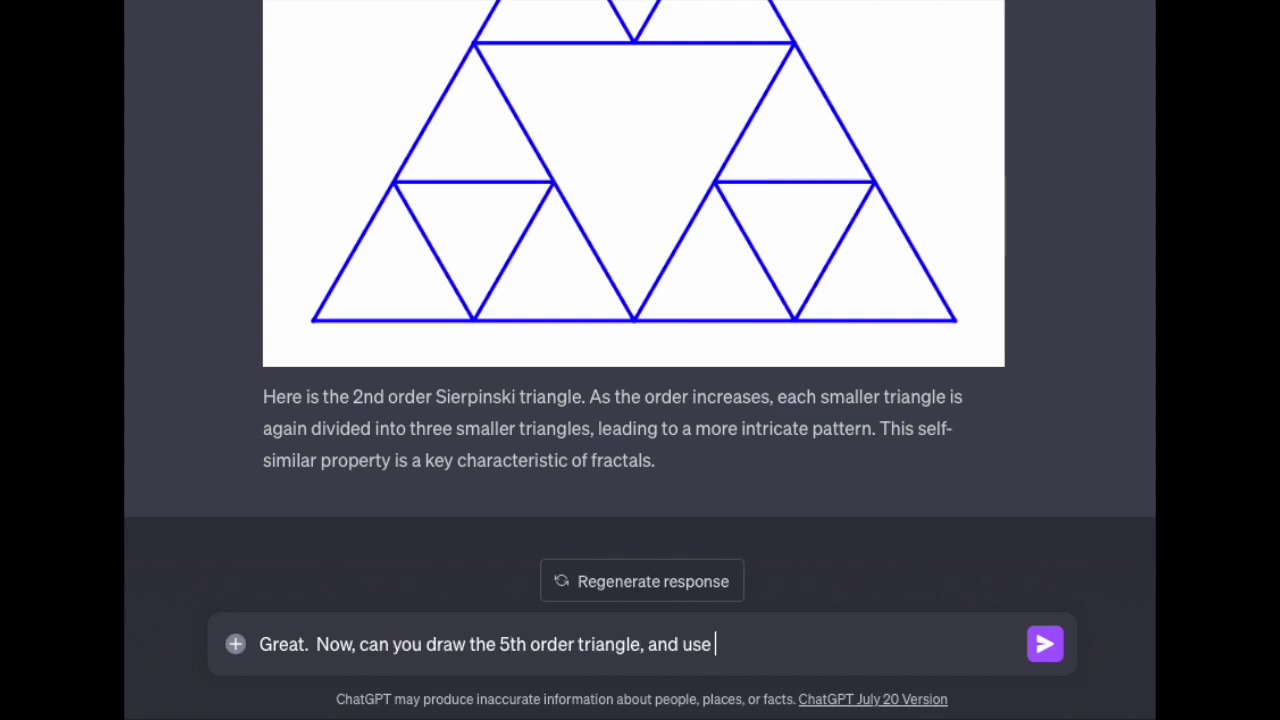
type("some pleasant coloring scheme to ma")
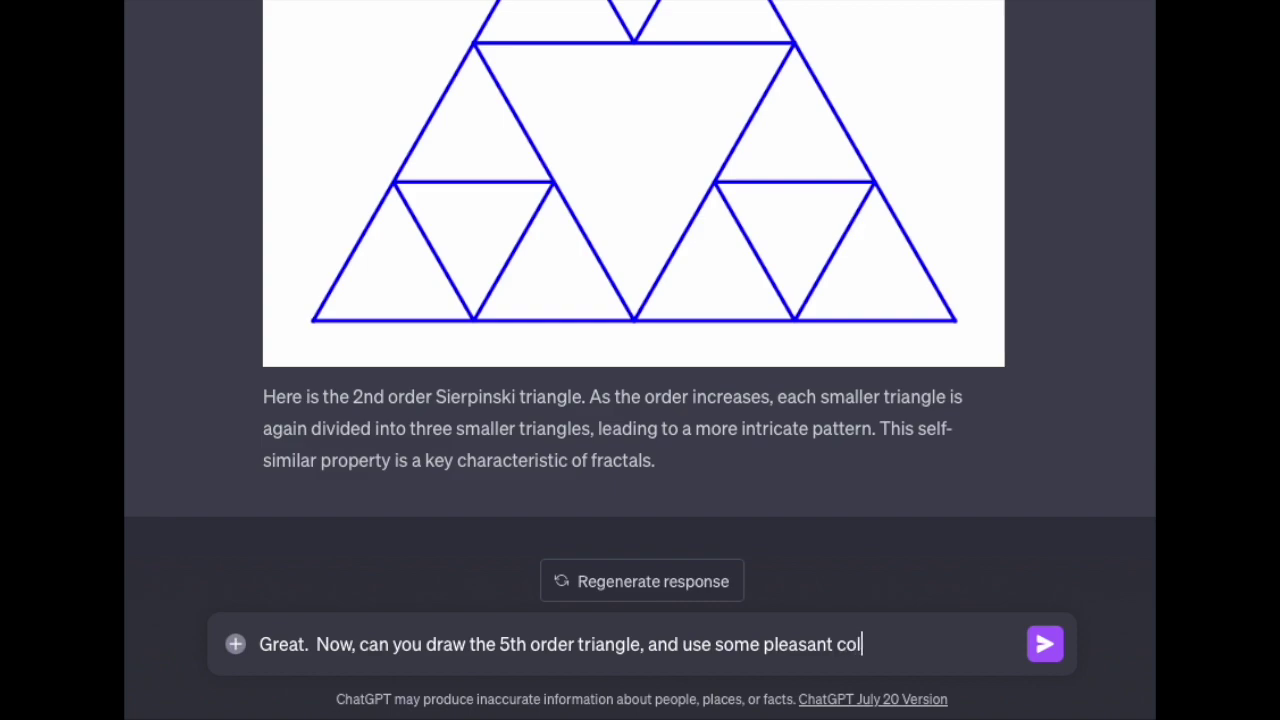
type("ke it more interesting")
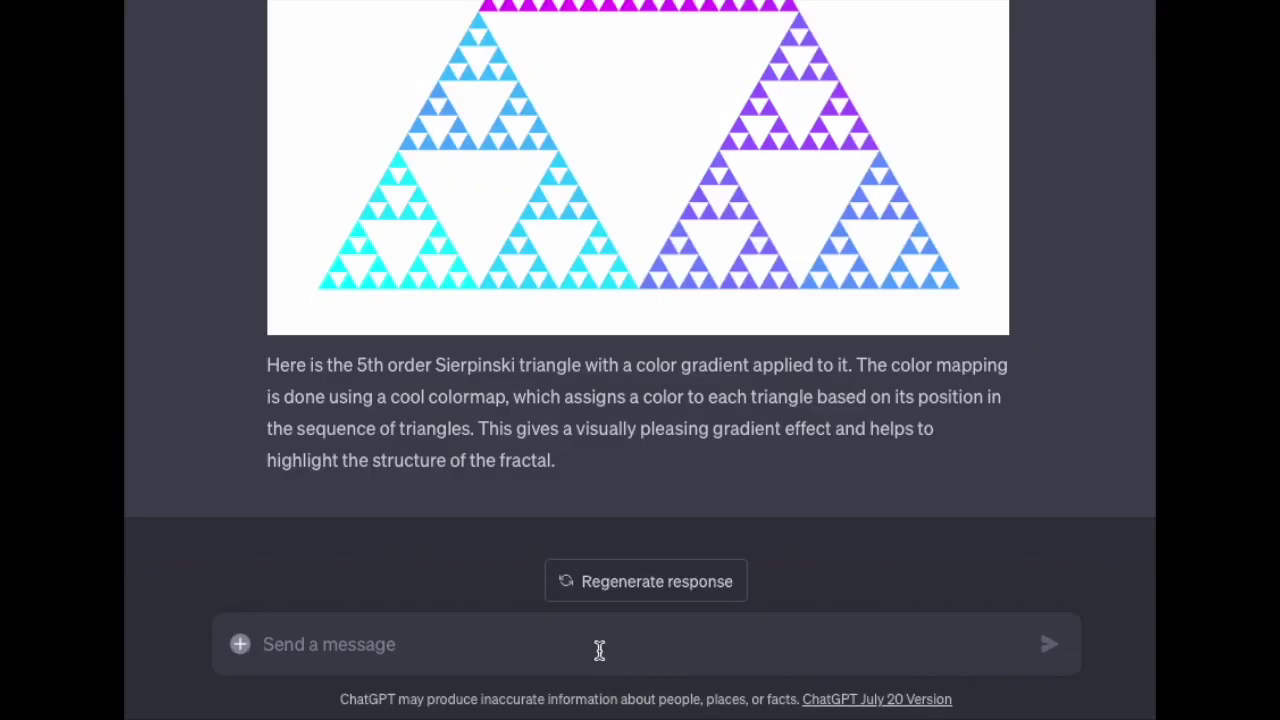
Step: Send the message "At the start of this conversation, you mentioned the barnsley fern. I'm not familiar with that. How is that fractal made?"
type("At the start of this conversation, you mentioned the barnsley fern.  I'm not familiar wit")
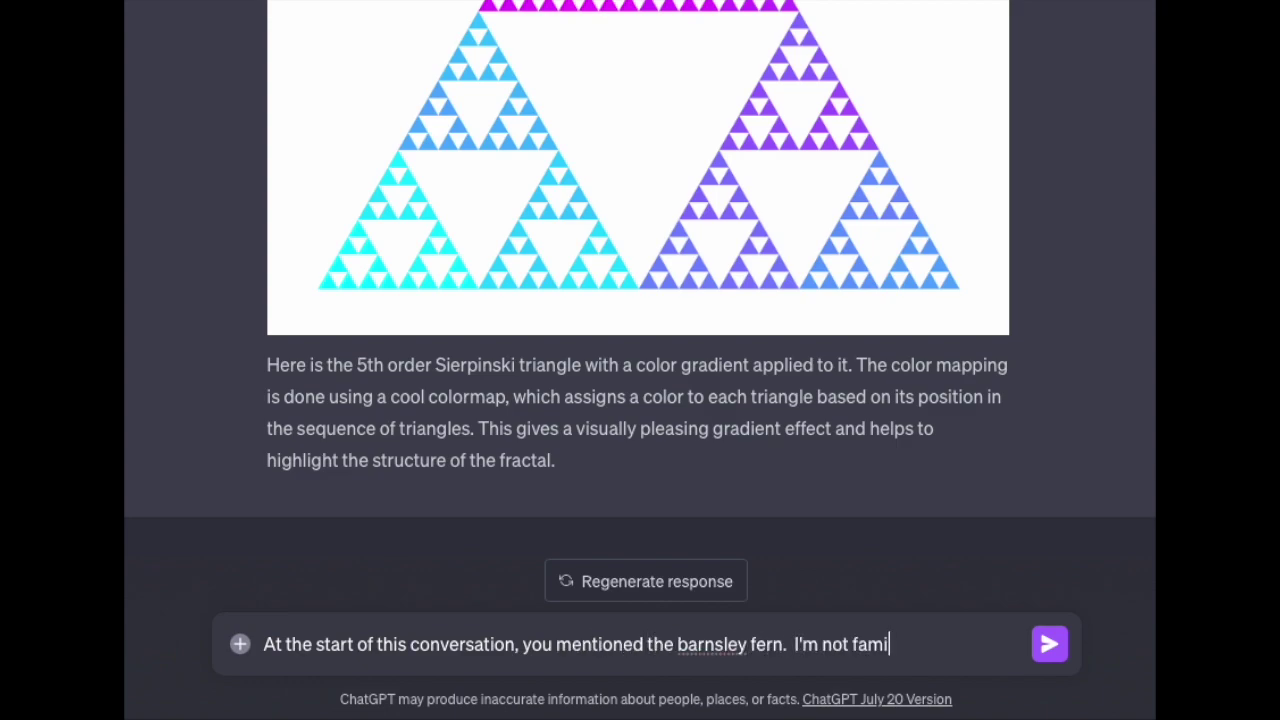
type("h that.  How is that fra")
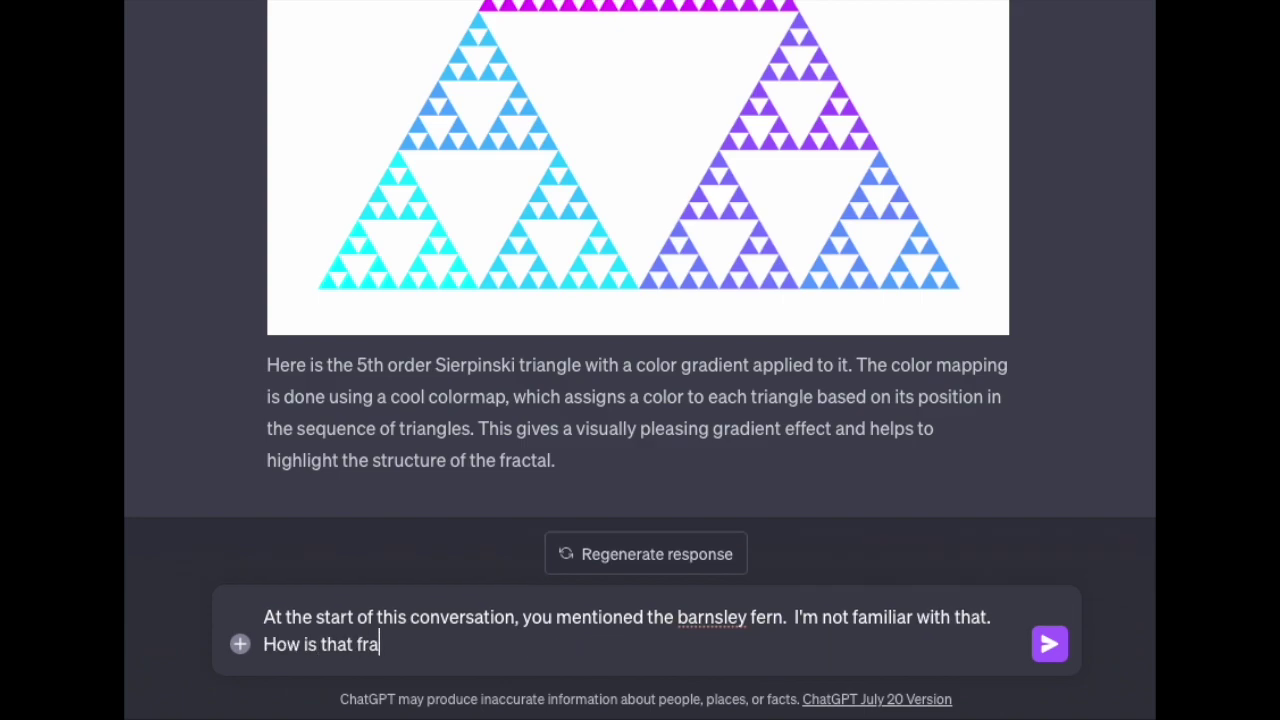
type("ctal made?")
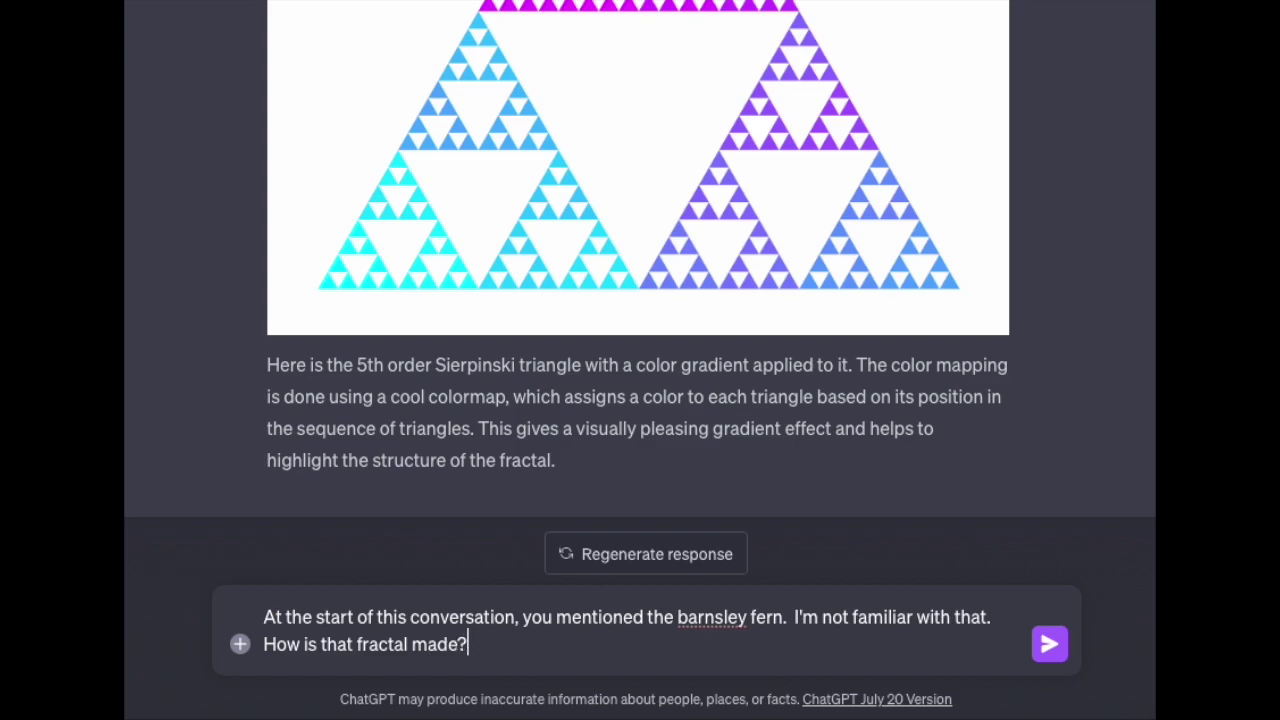
key("Return")
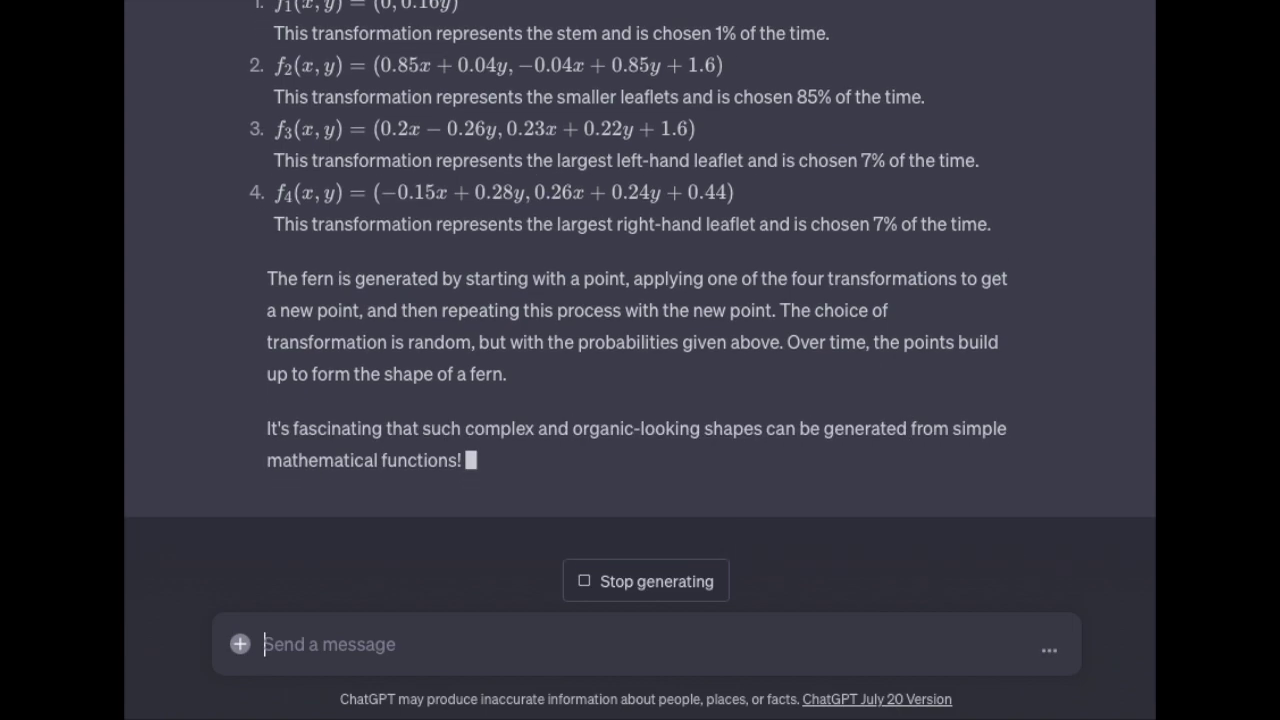
Step: Send the message "Neat. Can you draw a 1st order fern?"
type("Neat.")
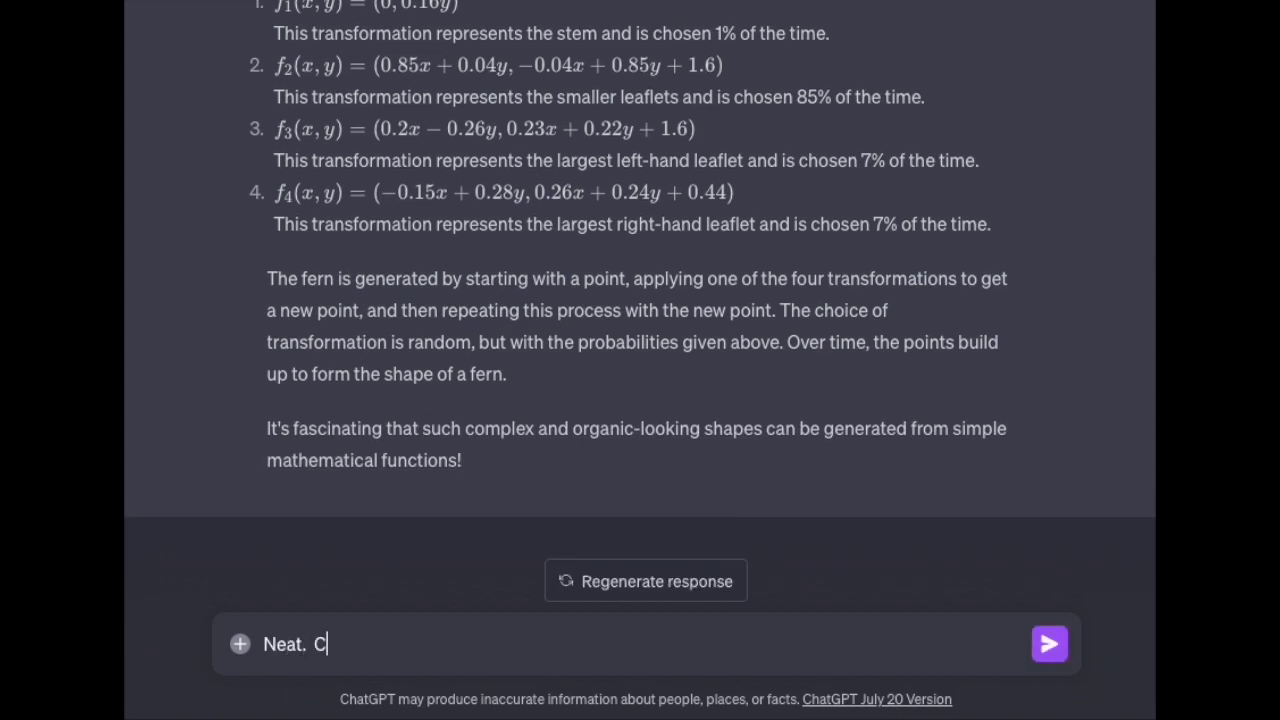
type("  Can you draw a 1")
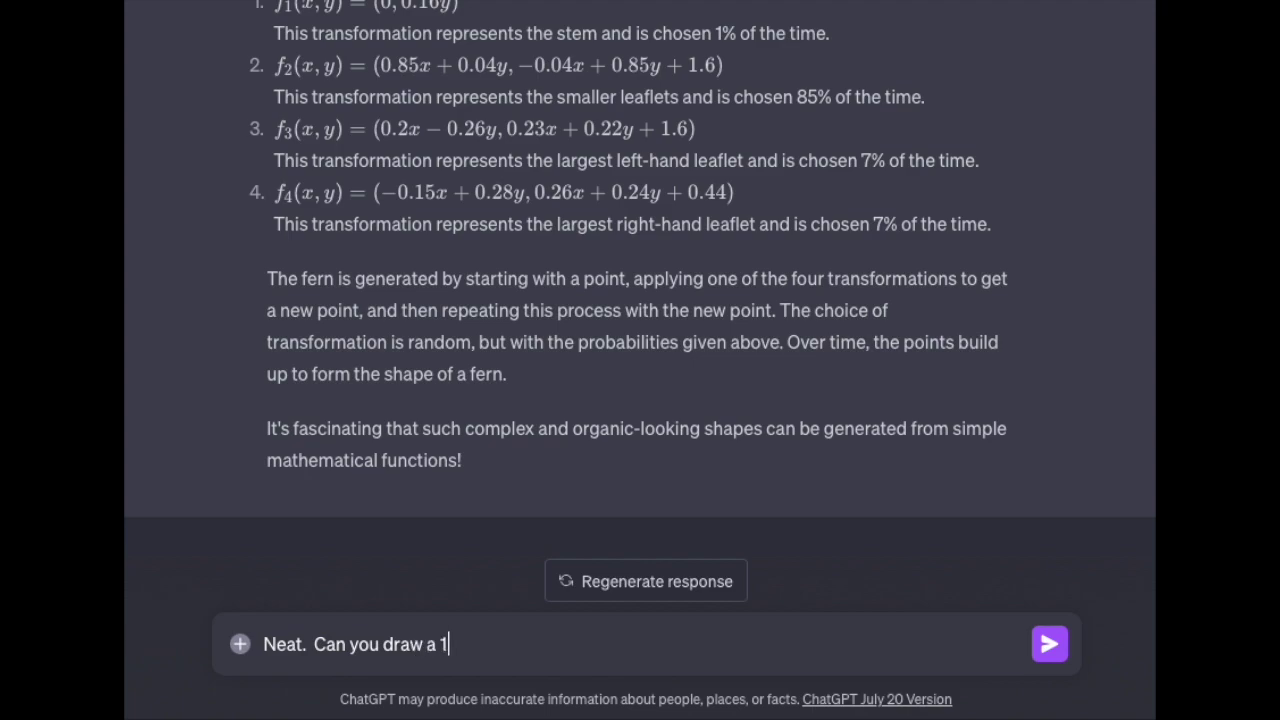
type("st order fern?")
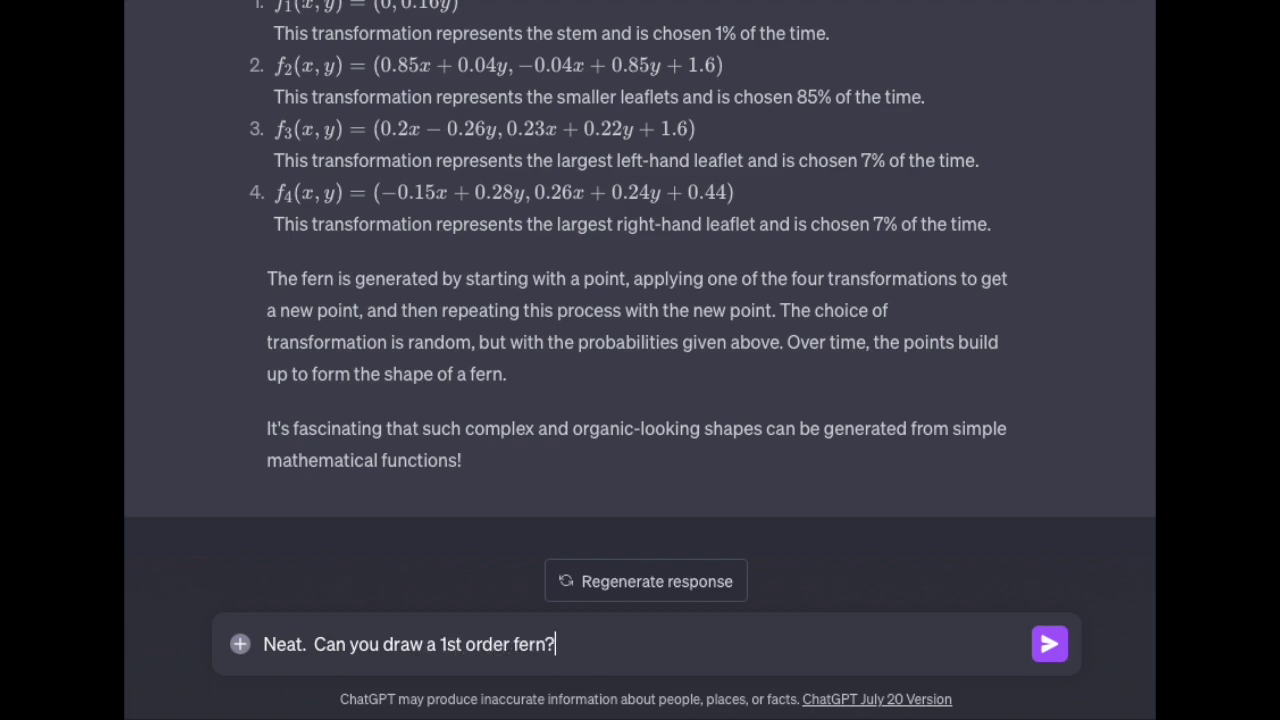
key("Return")
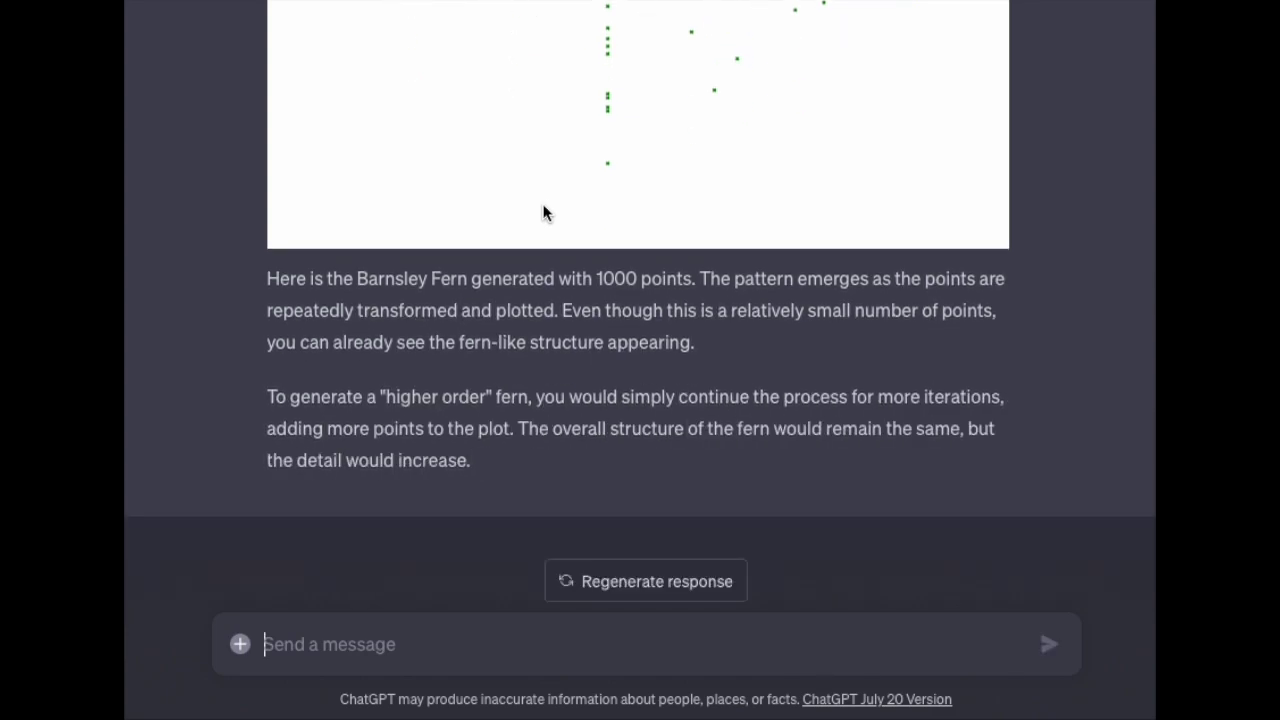
Step: Review the 1st order fern drawing and send the message "Ah -- interesting. Ok, how about a 2nd order fern?"
scroll(540, 286, "up", 3)
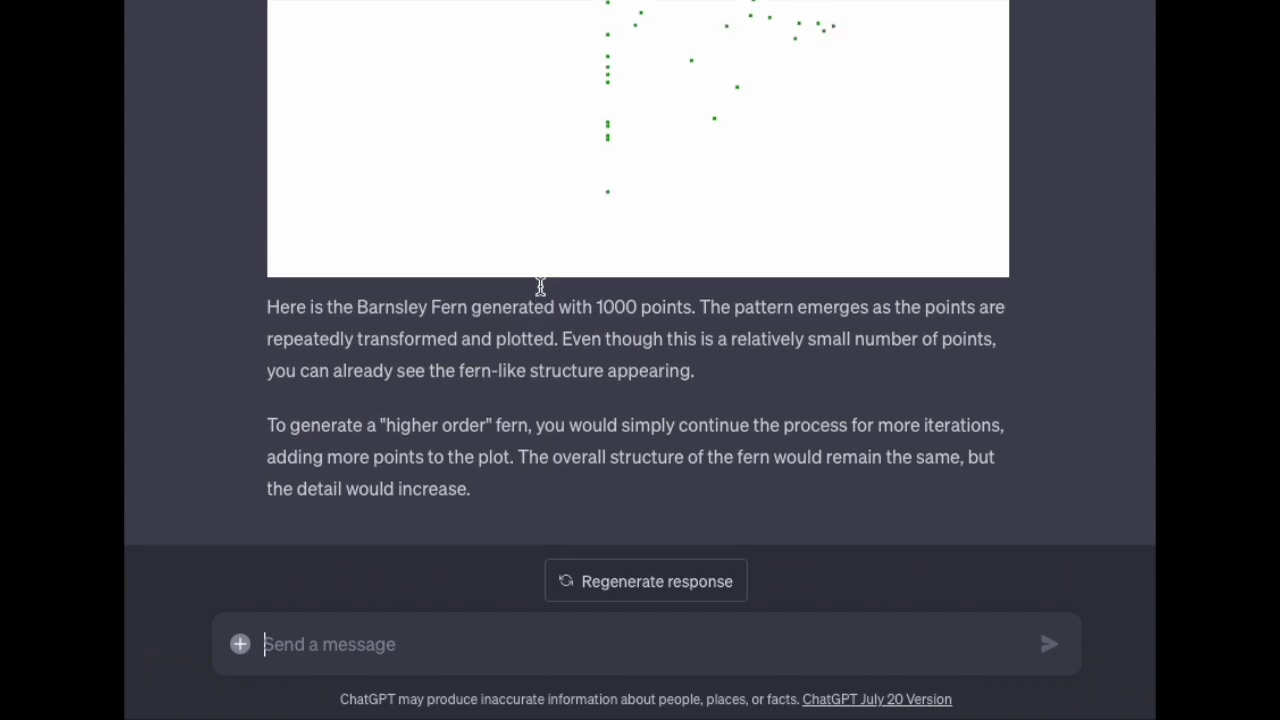
scroll(540, 286, "up", 10)
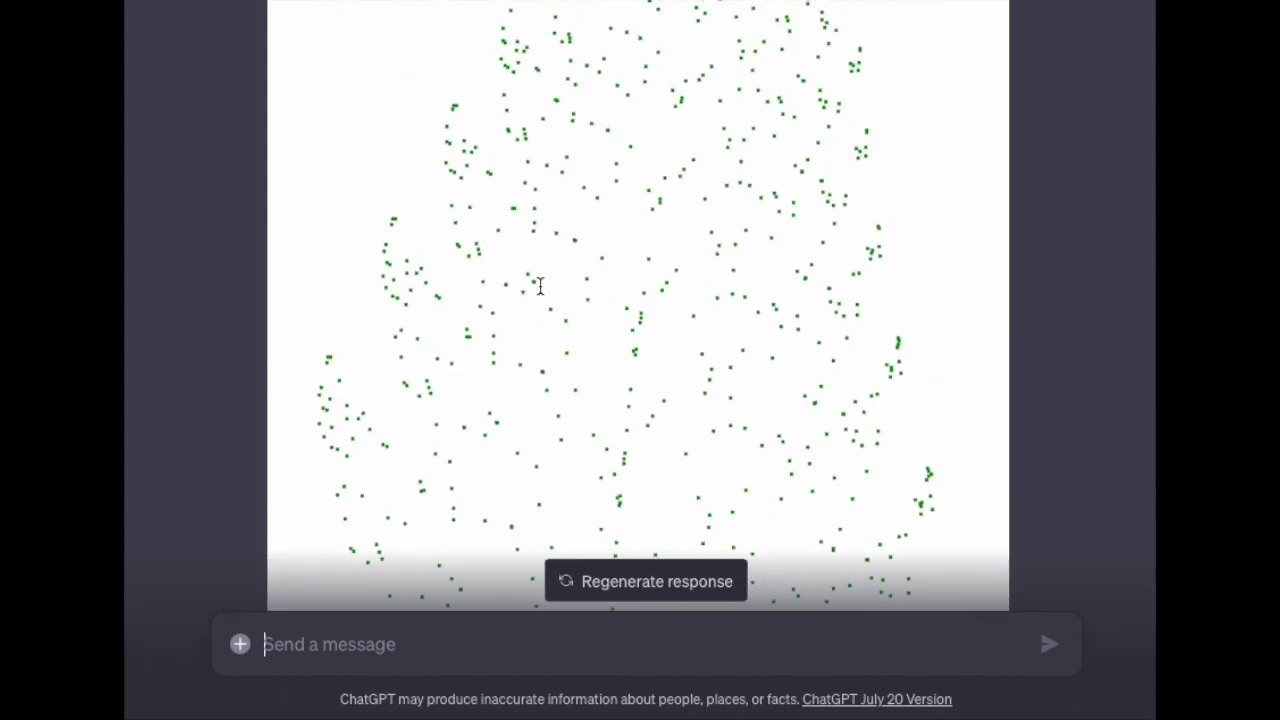
scroll(540, 286, "down", 1)
scroll(540, 290, "up", 2)
scroll(540, 290, "down", 5)
scroll(540, 291, "down", 8)
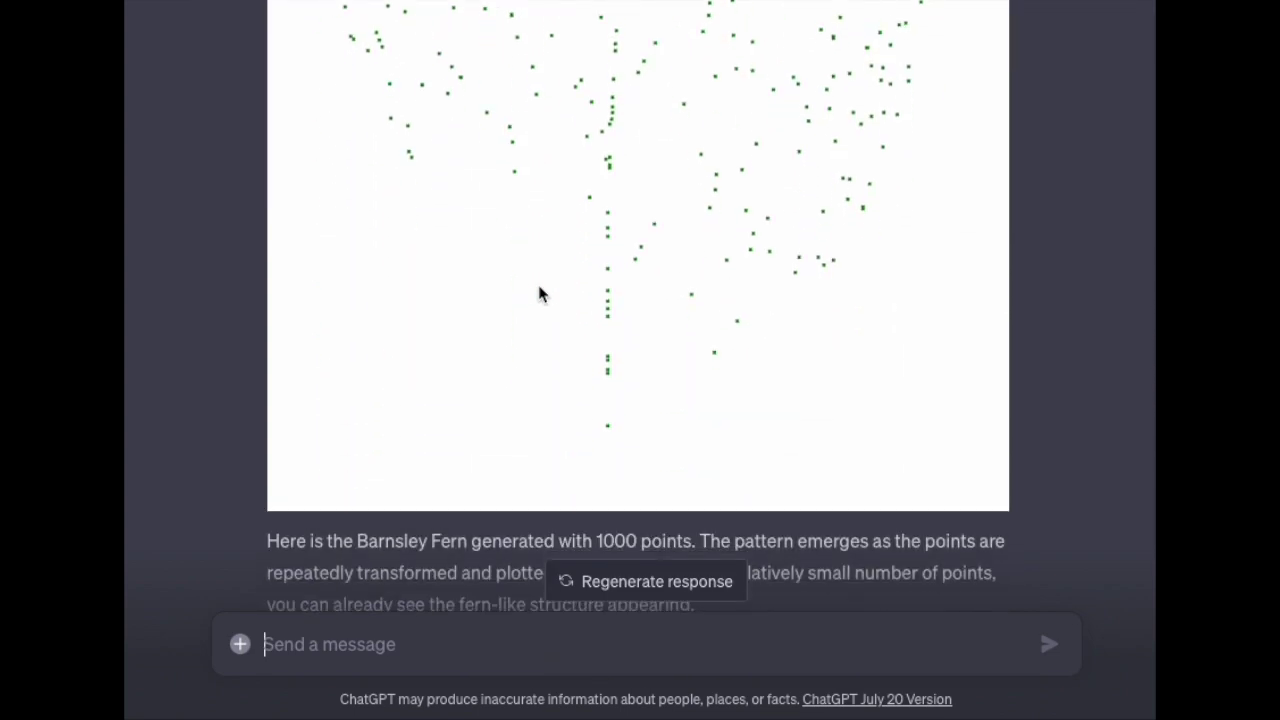
type("Ah --")
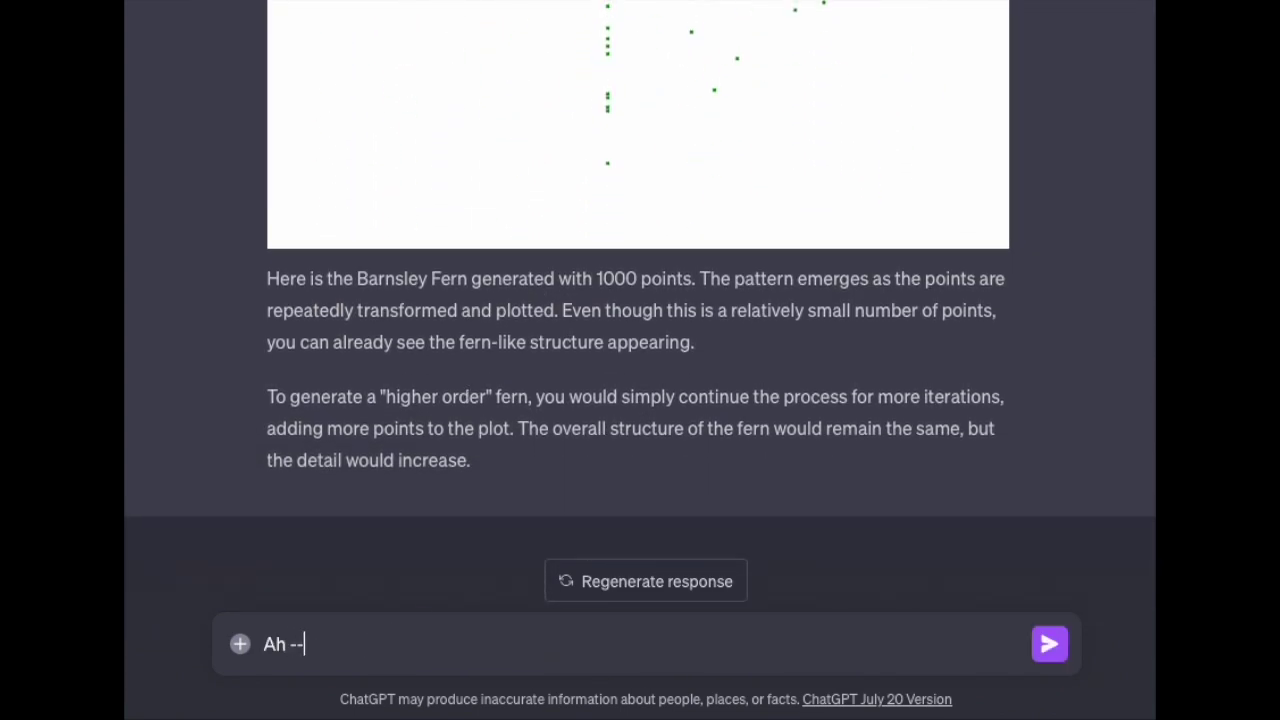
type(" interesting.  Ok")
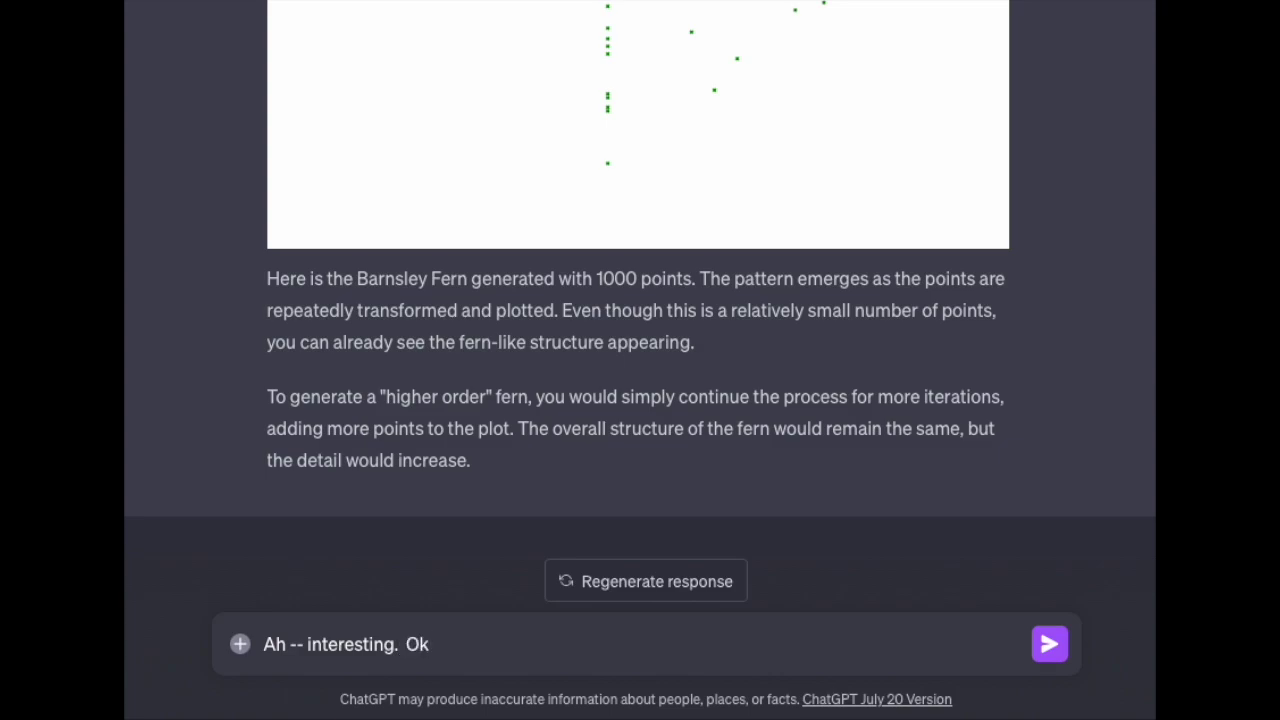
type(", how about a 2nd order fern")
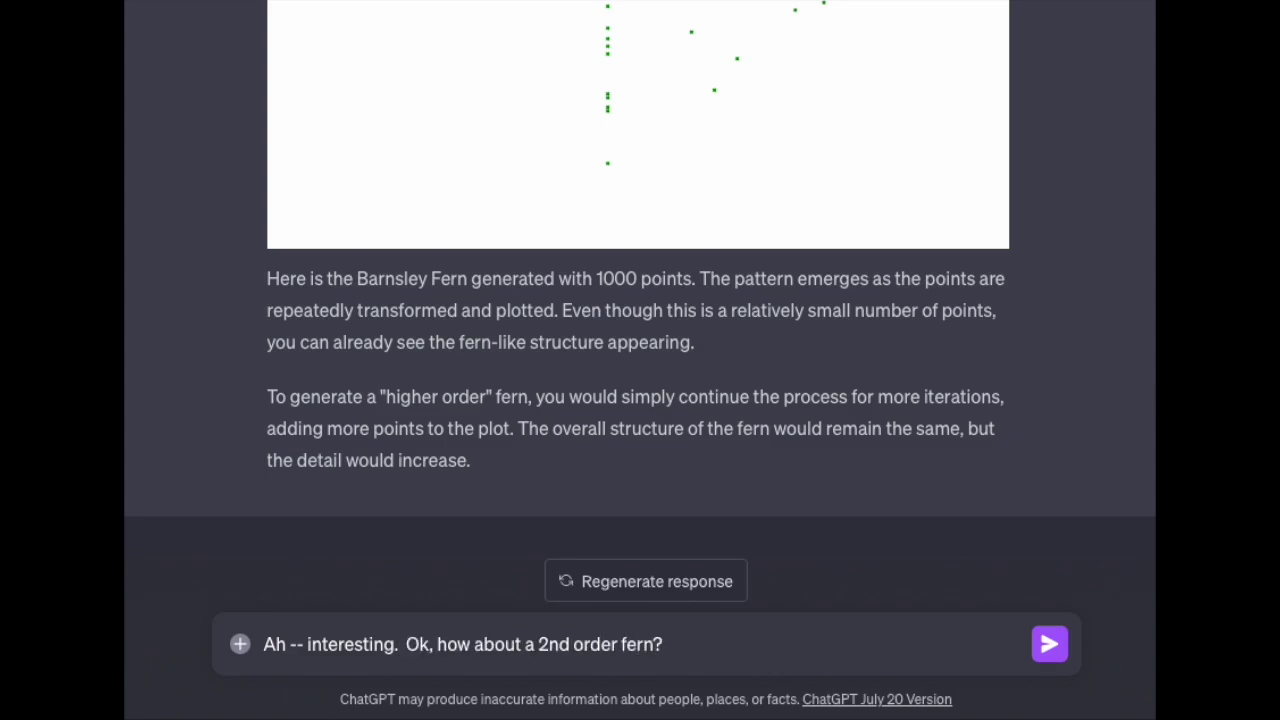
type("?")
key("Return")
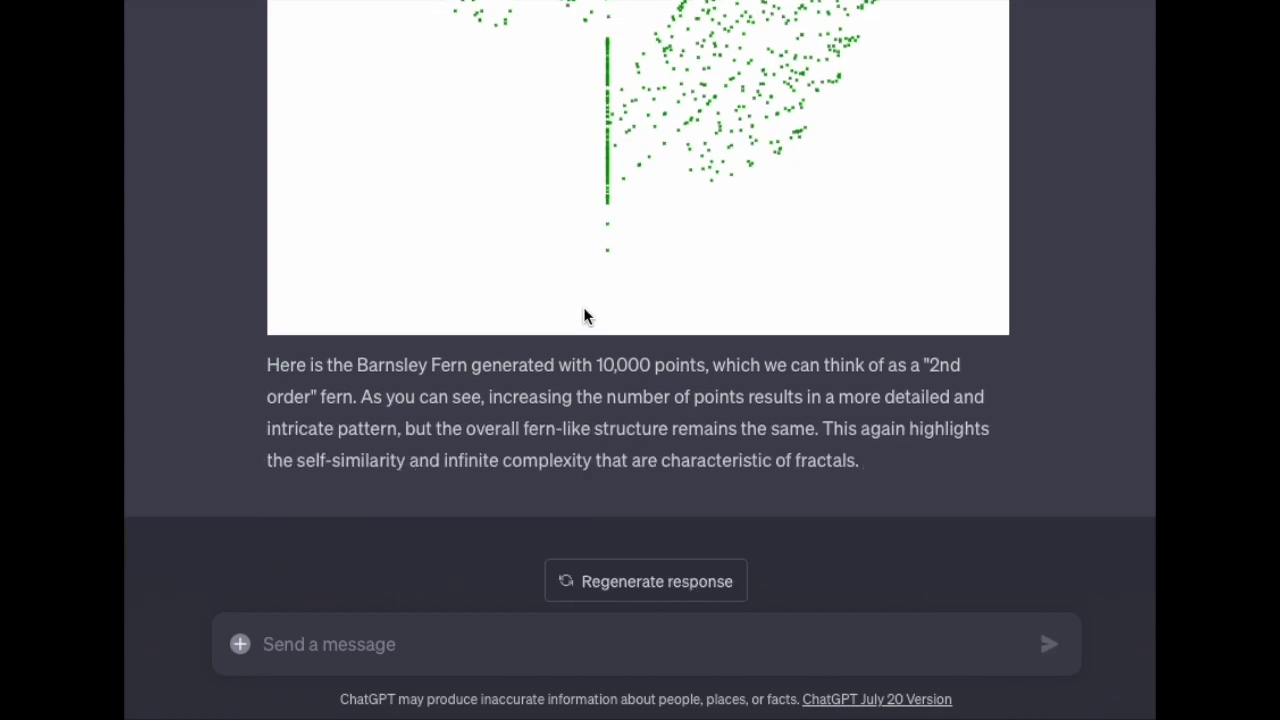
Step: Review the 2nd order fern drawing and send a request to try it with 100k points
scroll(585, 316, "up", 5)
scroll(585, 316, "up", 5)
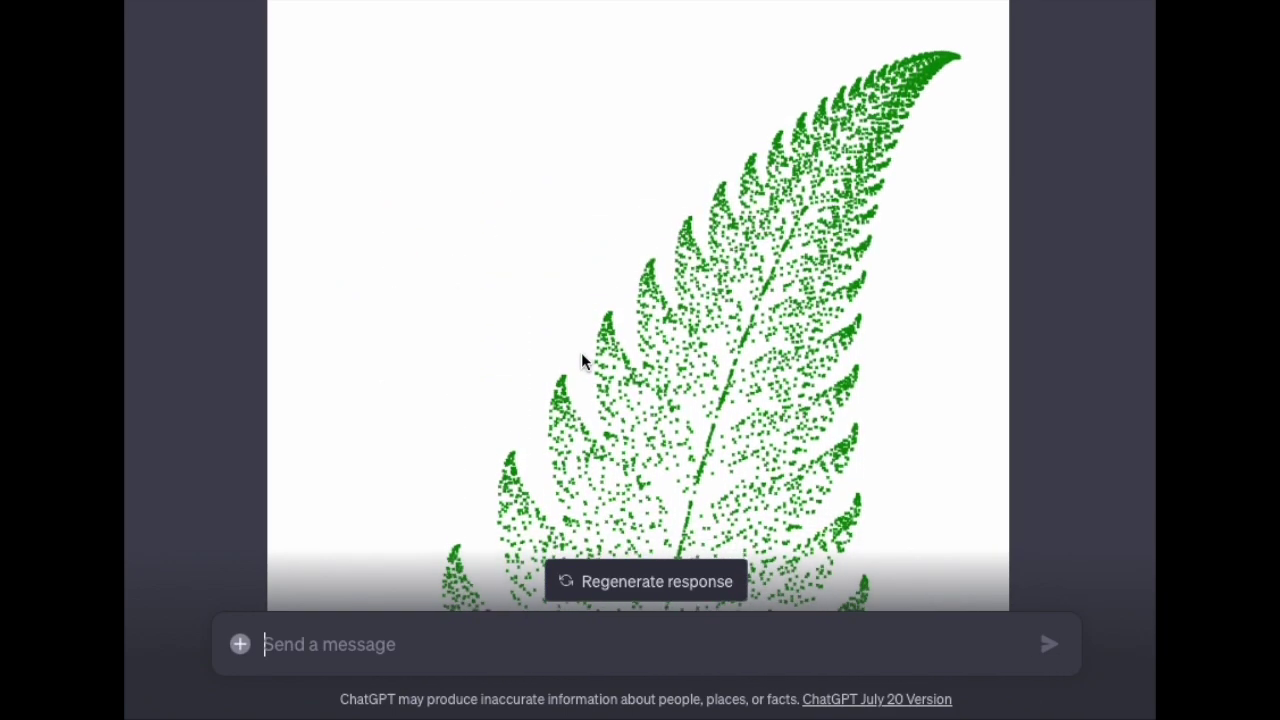
scroll(581, 355, "down", 1)
scroll(581, 352, "down", 8)
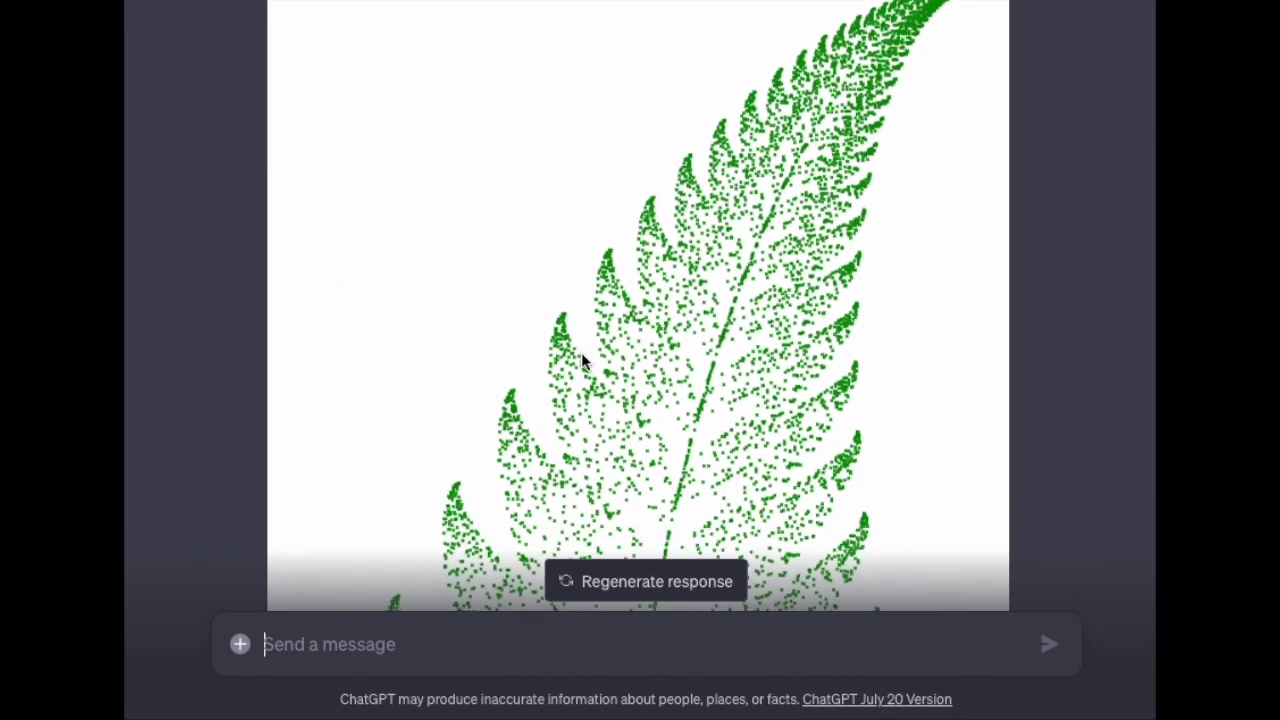
scroll(583, 358, "down", 4)
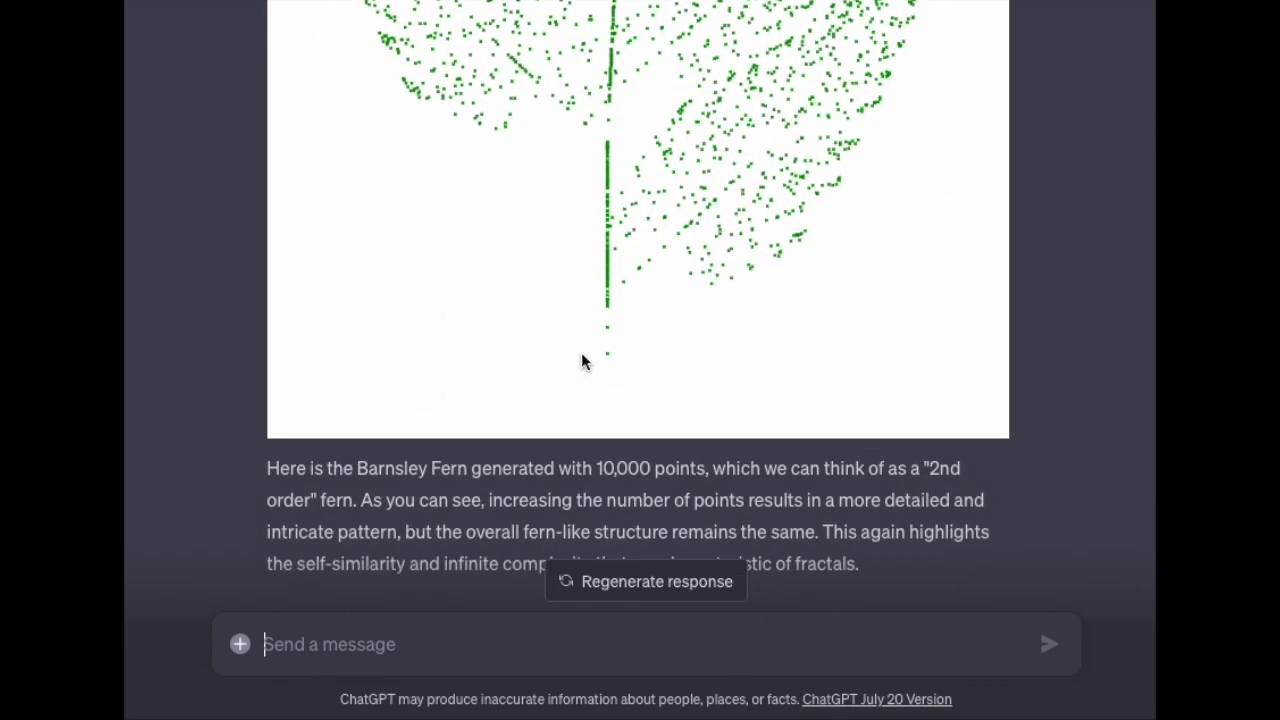
type("Please tr")
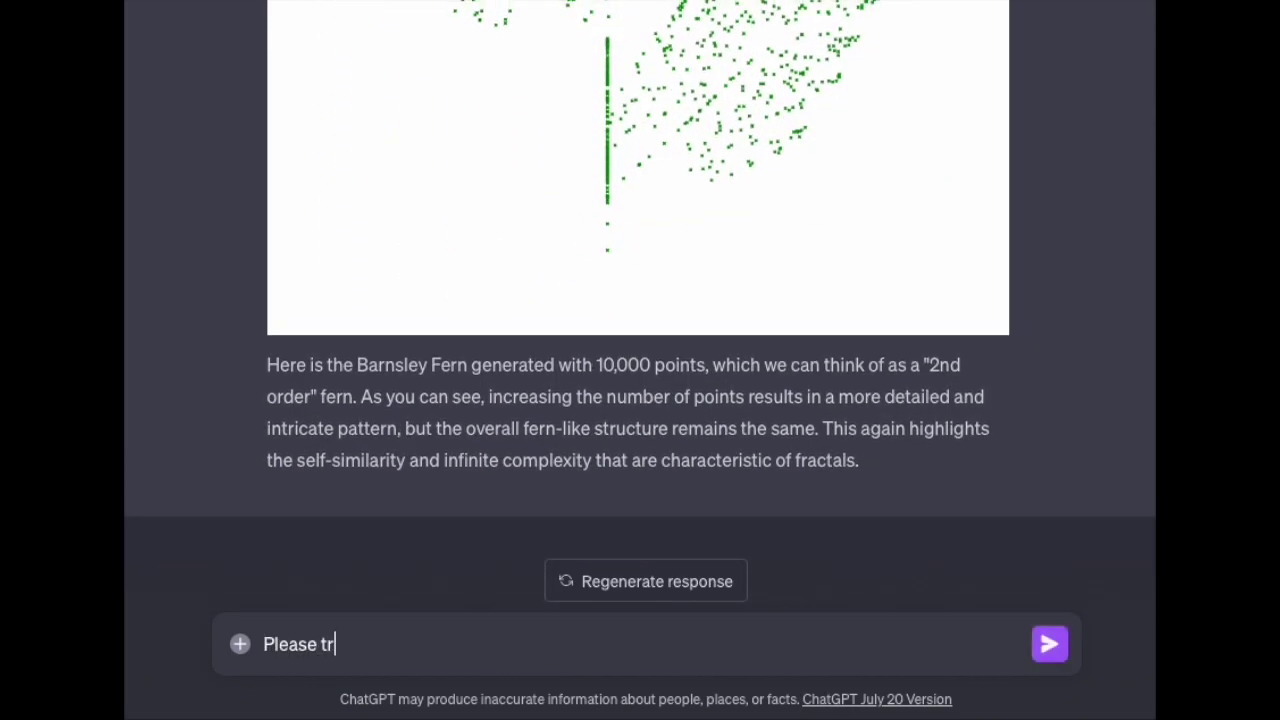
type("y it with 100")
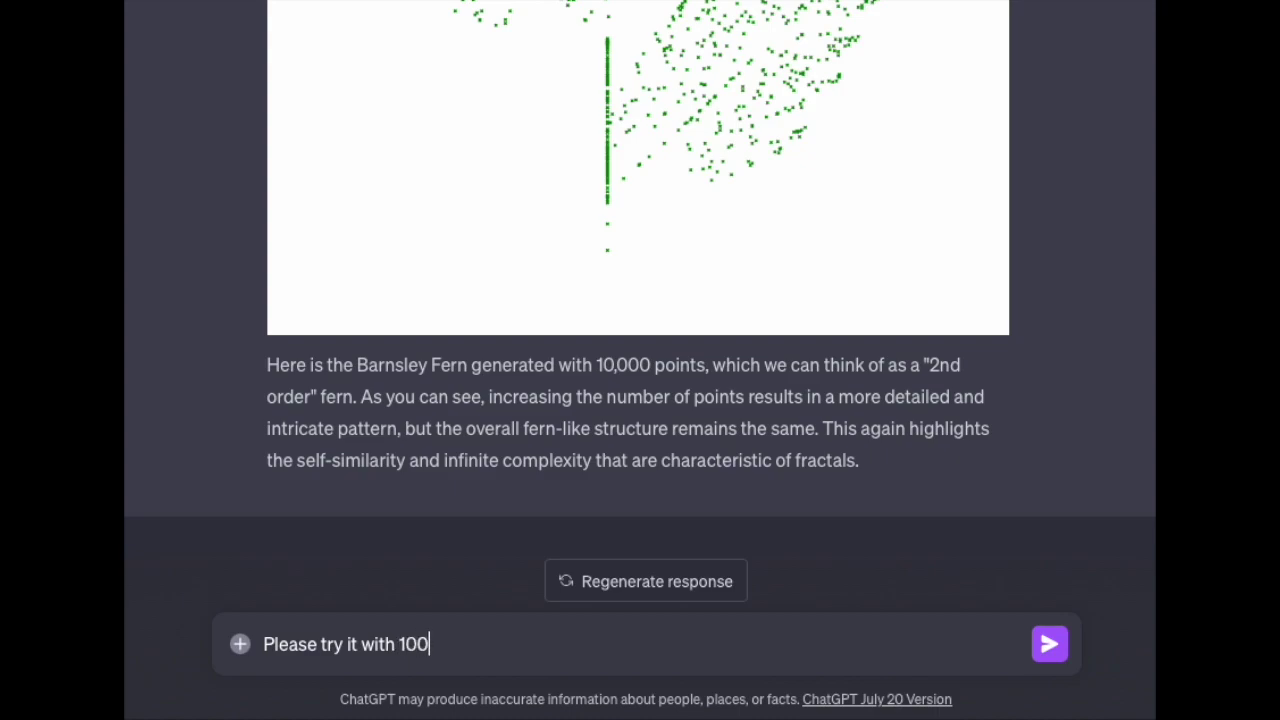
type("k point")
key("Return")
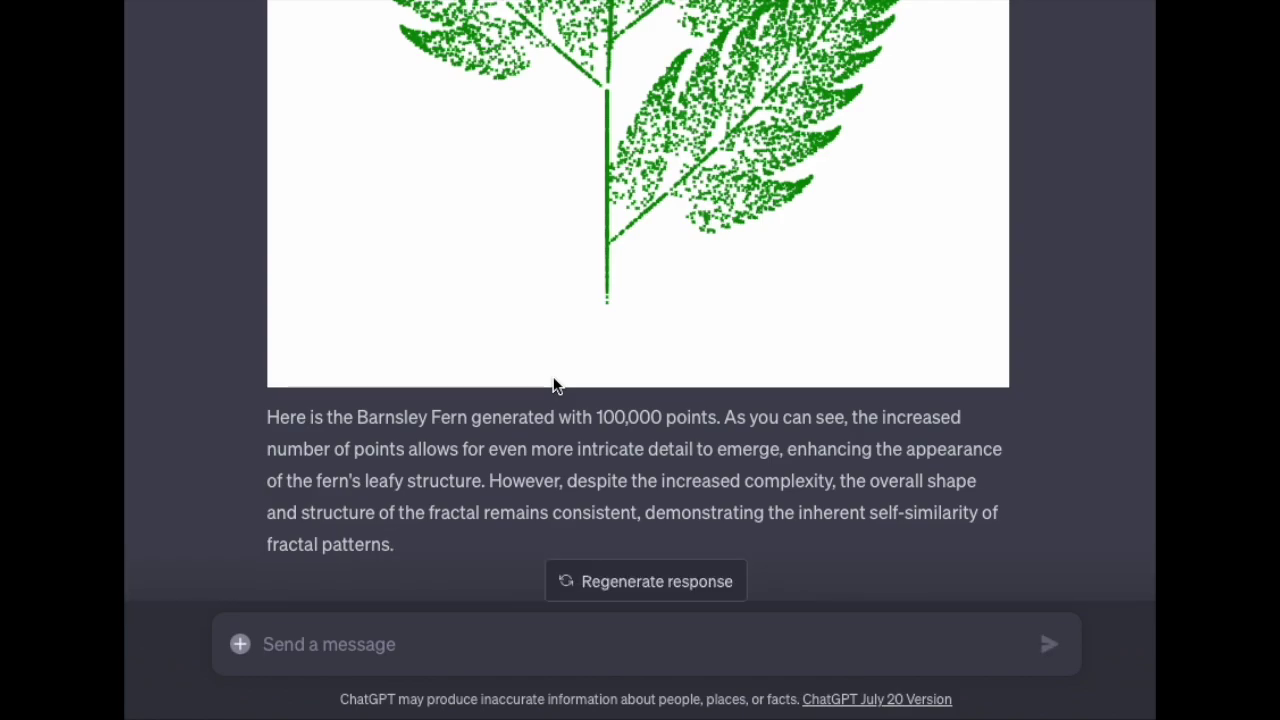
Step: Review the 100,000-point fern and send "That's great. Do you think you'd be able to draw some portion of the mandelbrot set?"
scroll(553, 383, "up", 10)
scroll(553, 376, "up", 5)
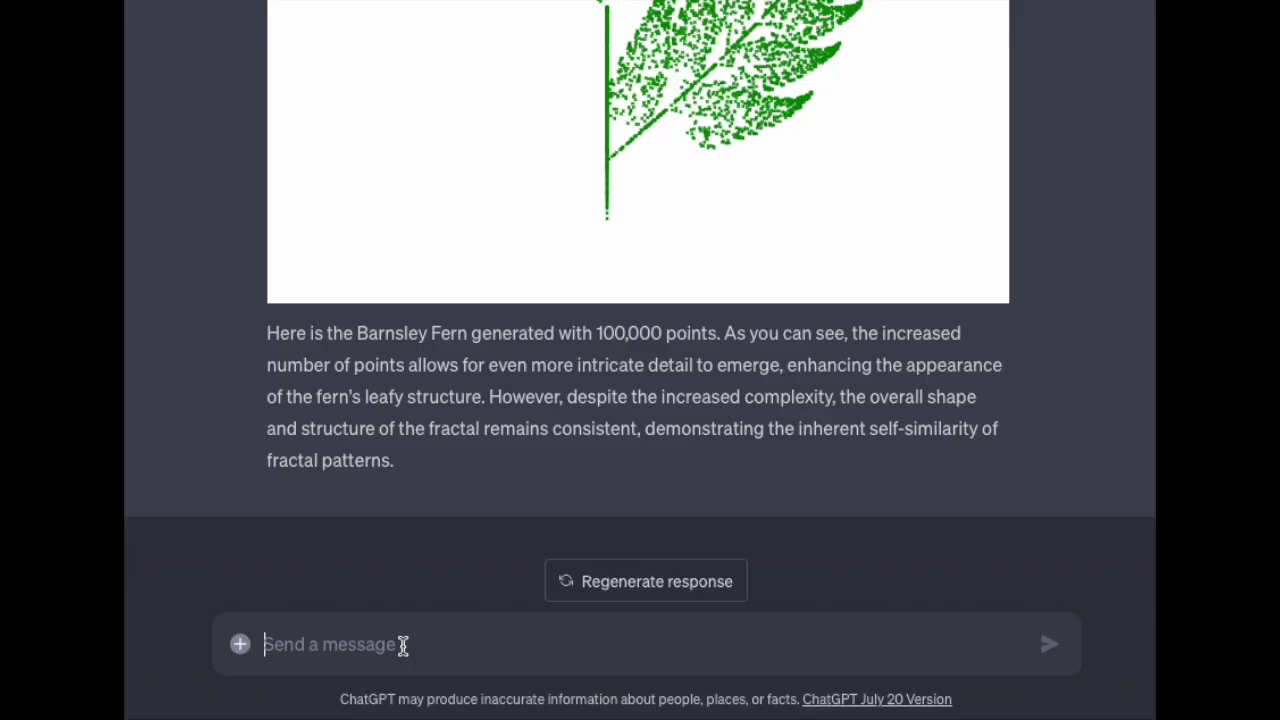
type("That's g")
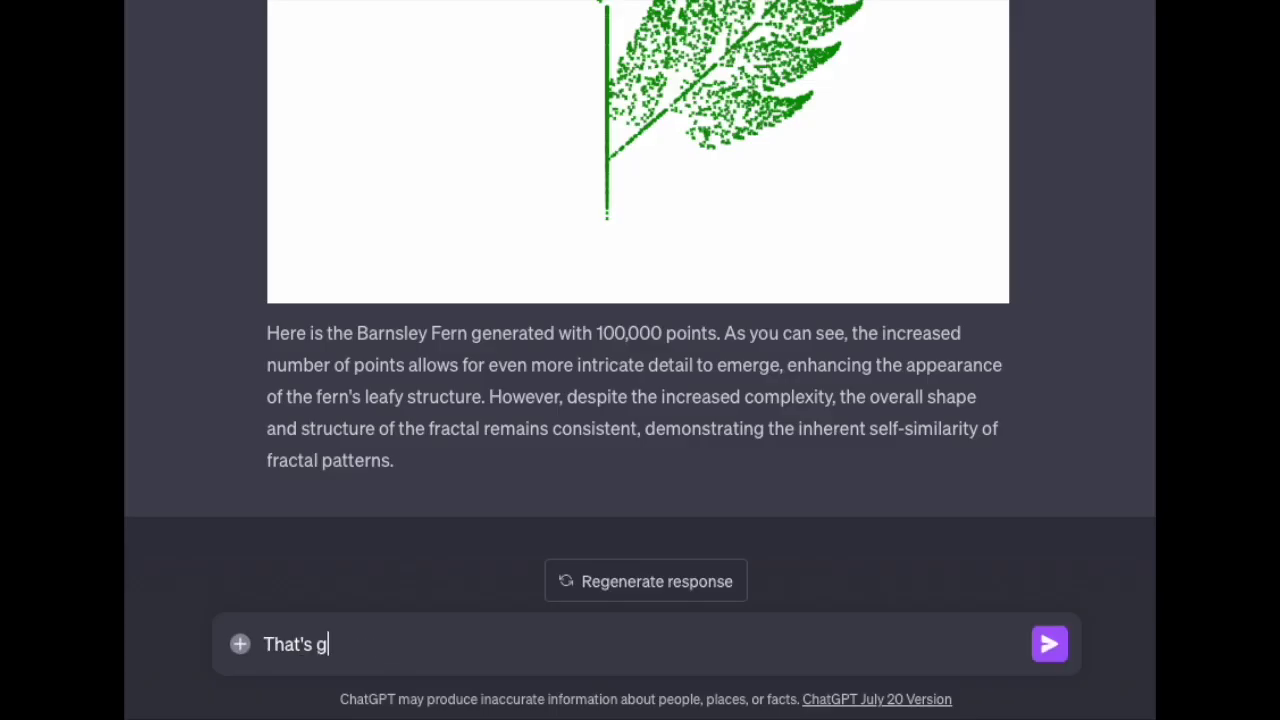
type("reat.  Do you ")
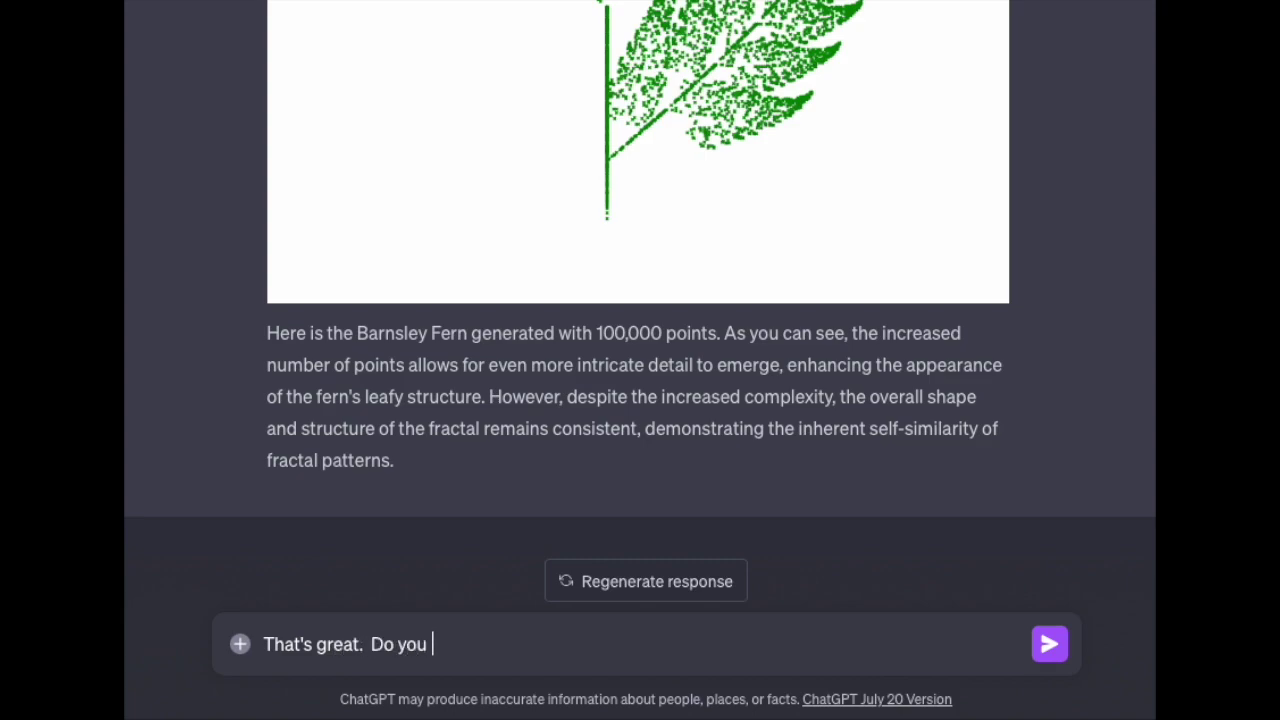
type("think you'd be able to d")
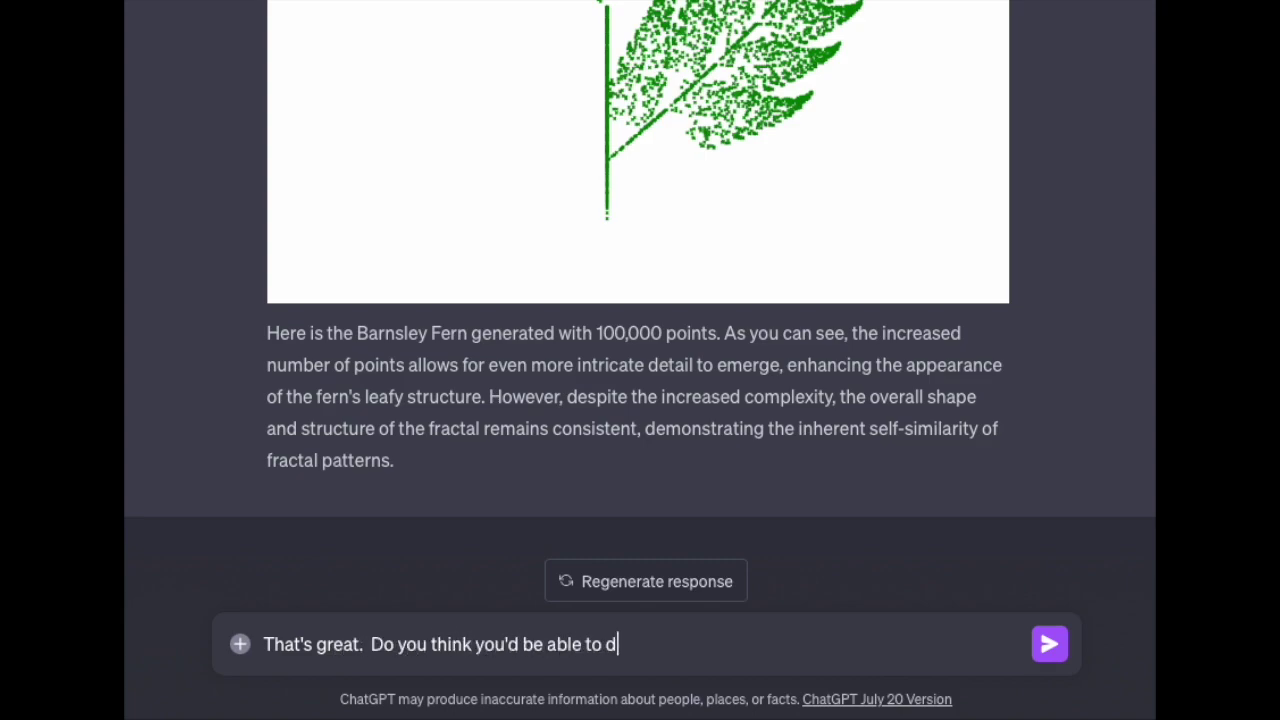
type("raw some portion of the mandelbrot set?")
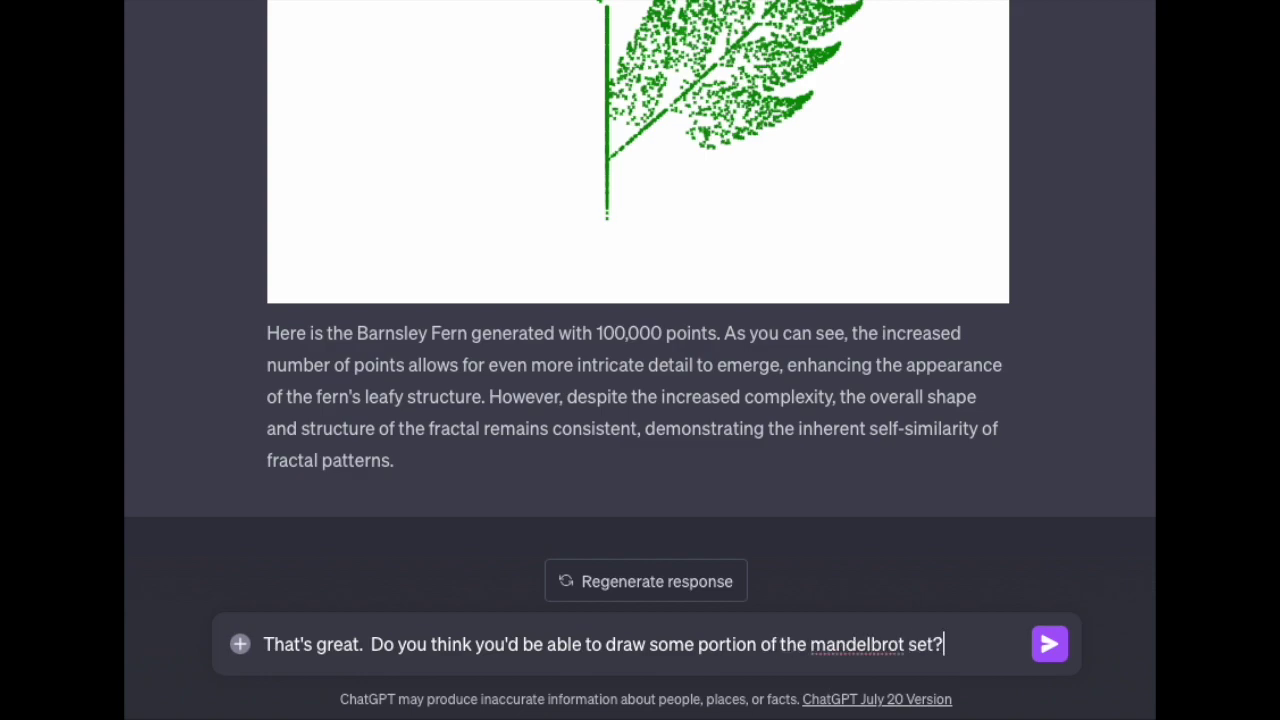
key("Return")
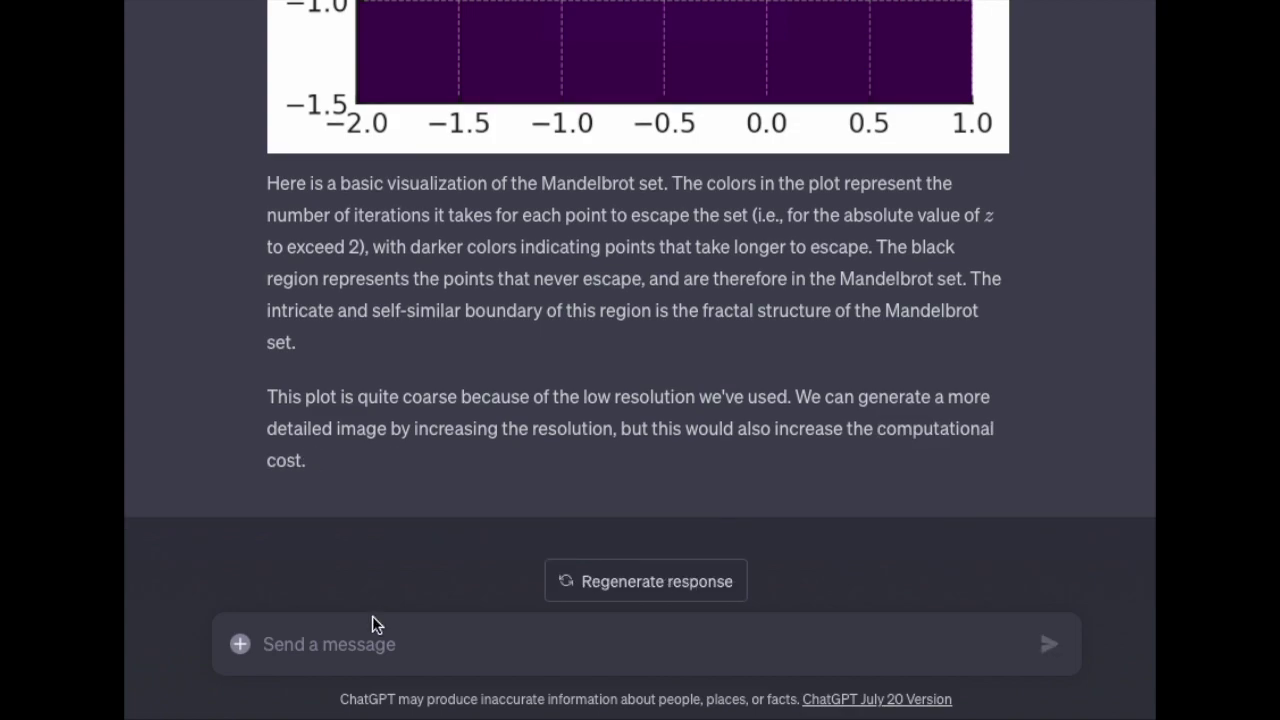
Step: Send the message "Yes -- please increase the resolution by a factor of 10" for the Mandelbrot plot
type("Yes -- please increase the resolution by a factor of 10")
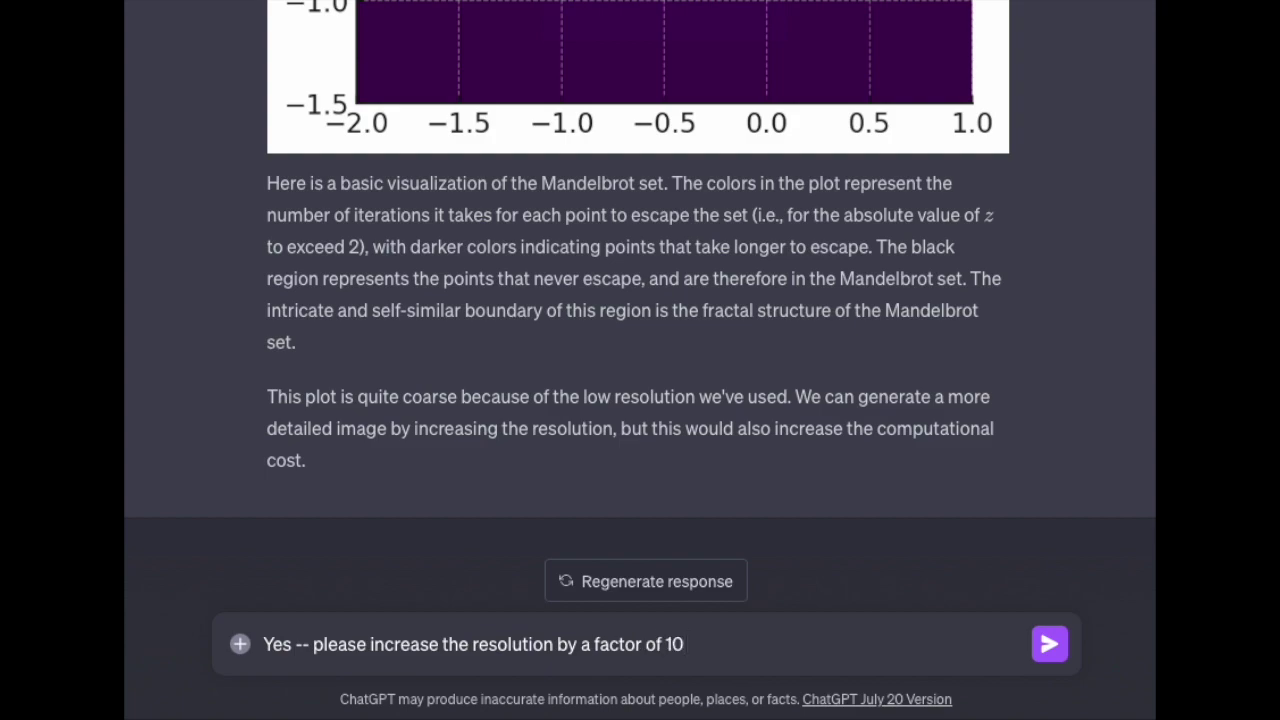
key("Return")
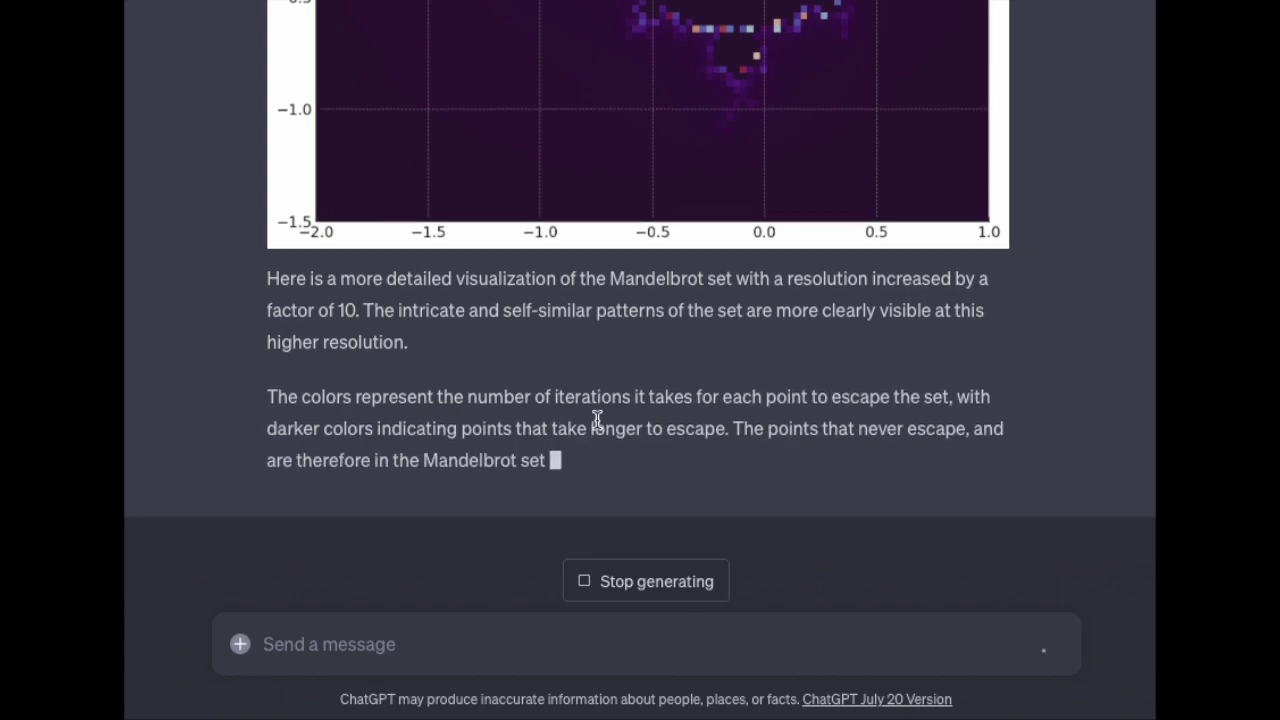
Step: Send a request to focus on the region from x=-1 to x=-0.5 and y=0 to y=0.5, increasing the resolution by another factor of 10
left_click(391, 648)
type("L")
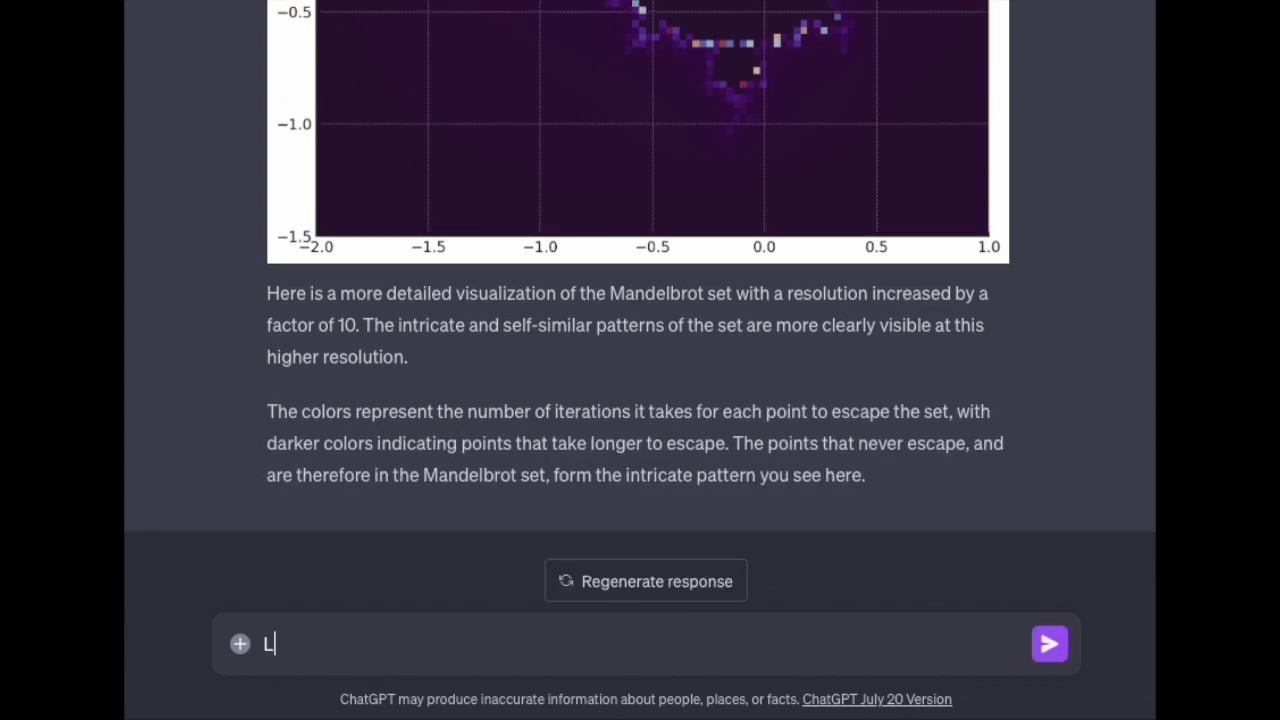
type("et's focus on")
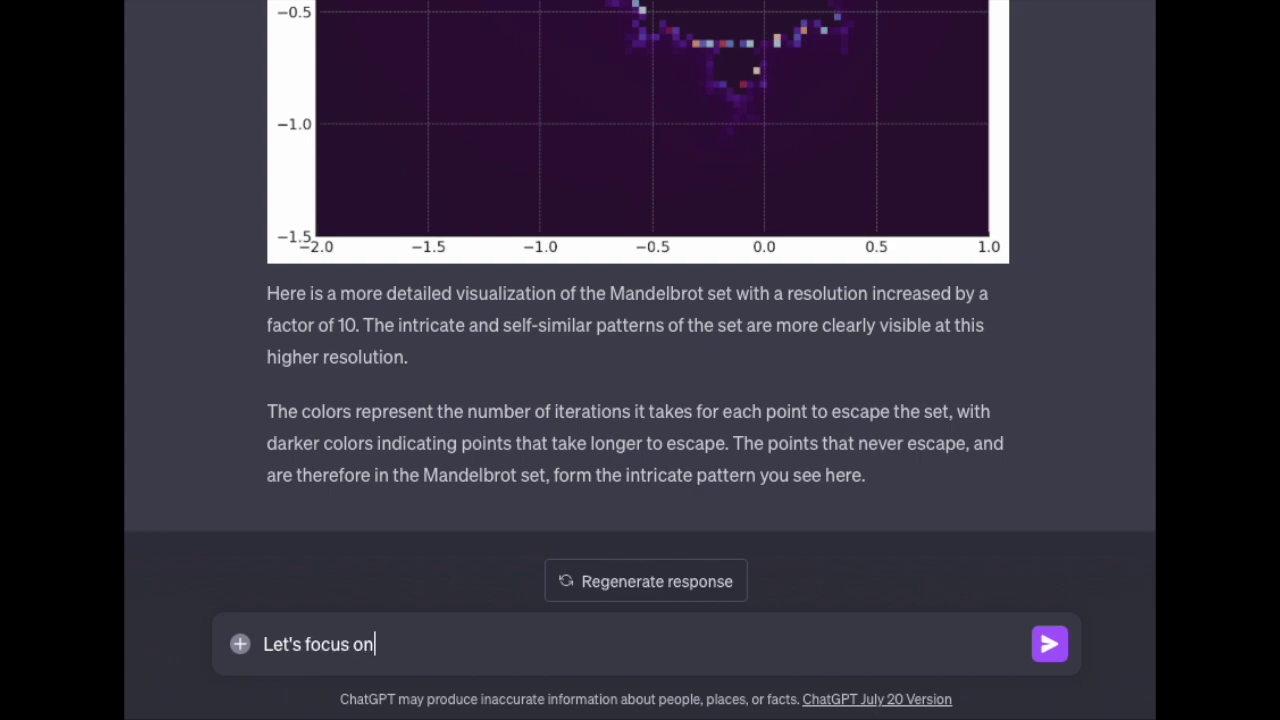
type(" the region from x")
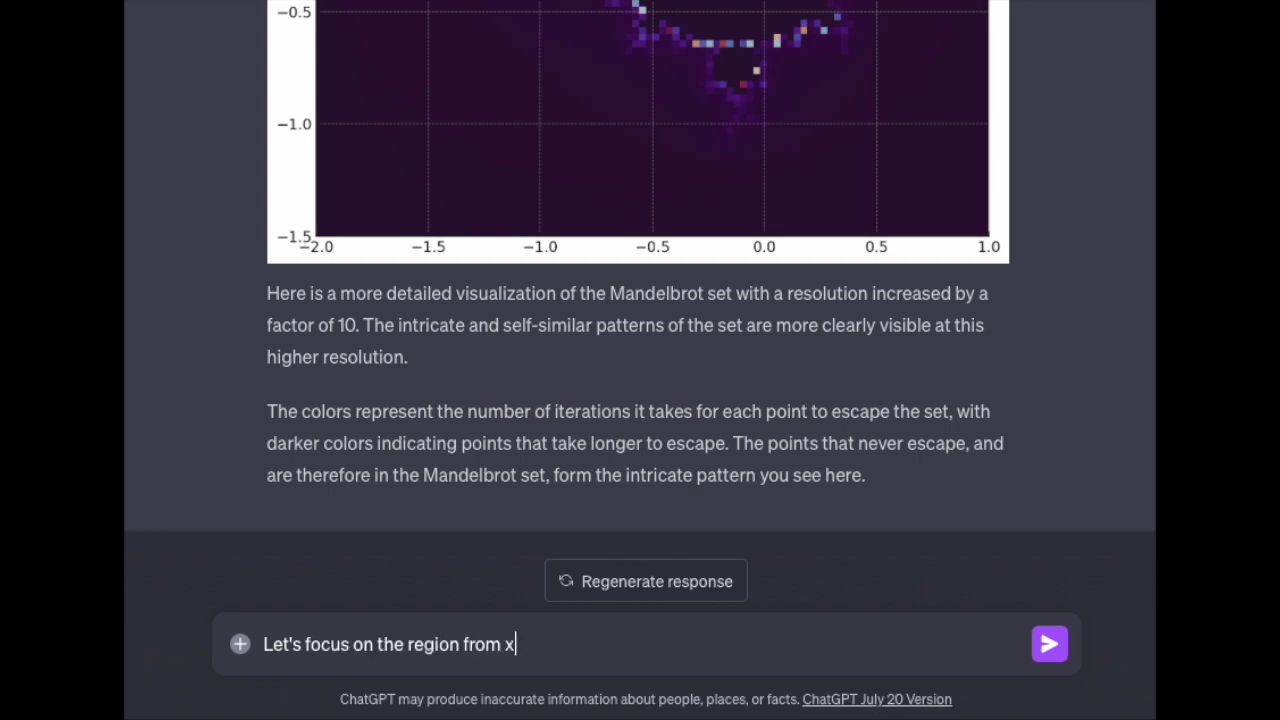
type("=-1 to x=-0.5 a")
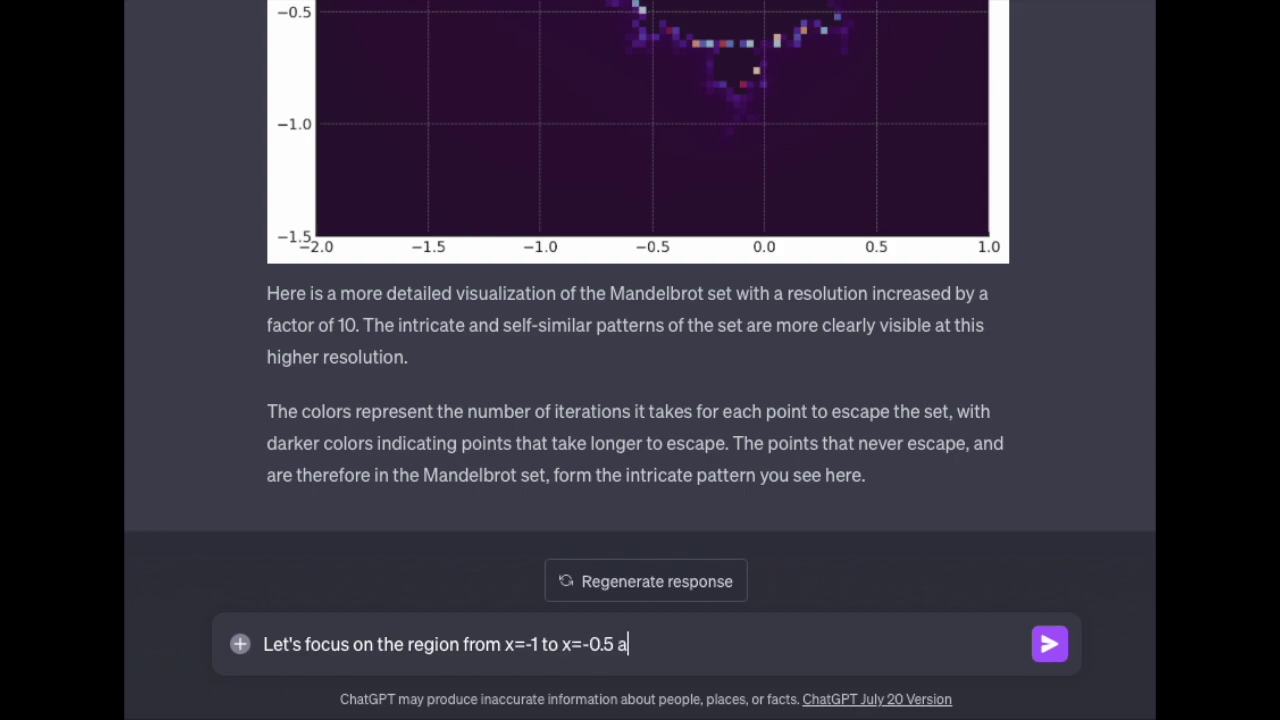
type("nd from y=0 to y=0")
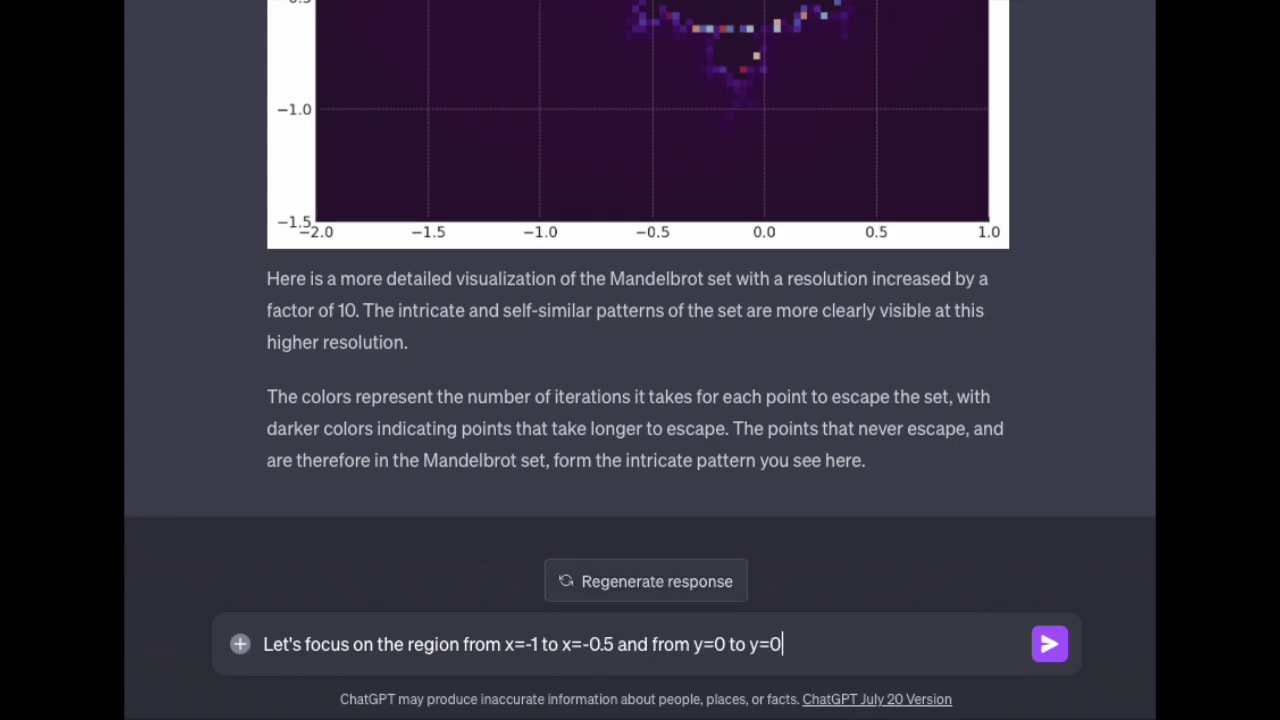
type(".5.  And also increase the resolution by another factor of 10.")
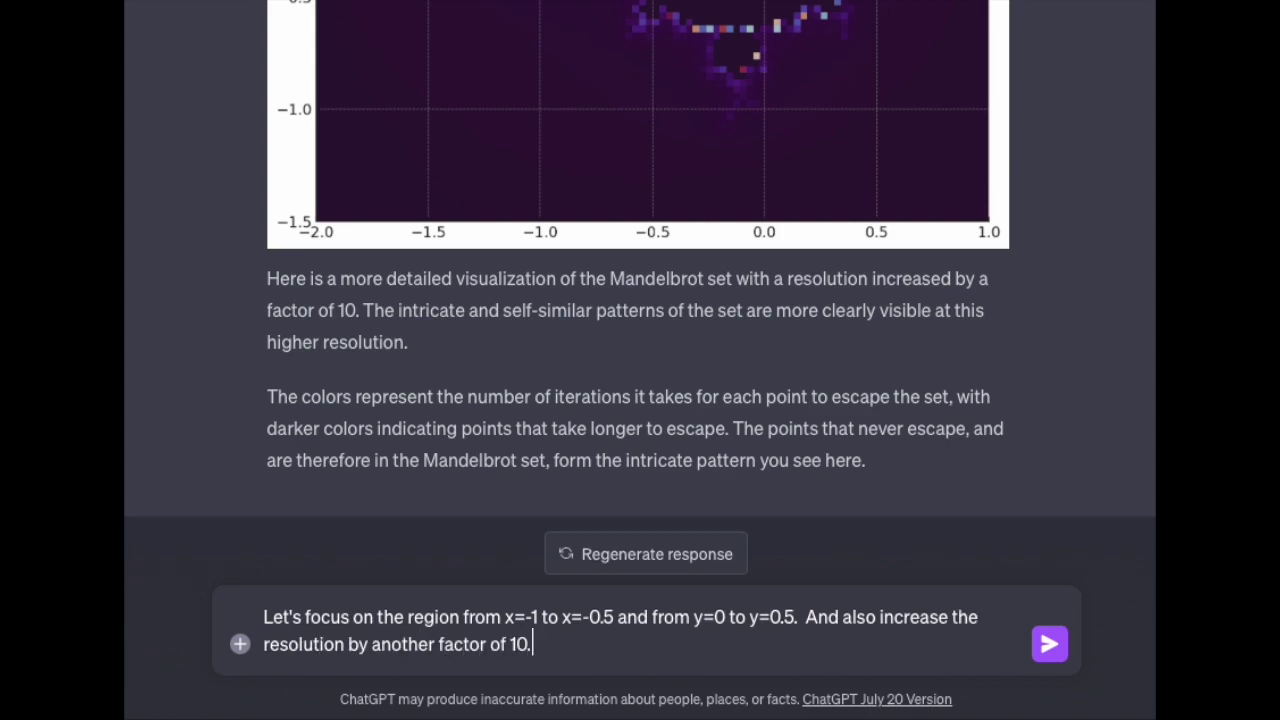
key("Return")
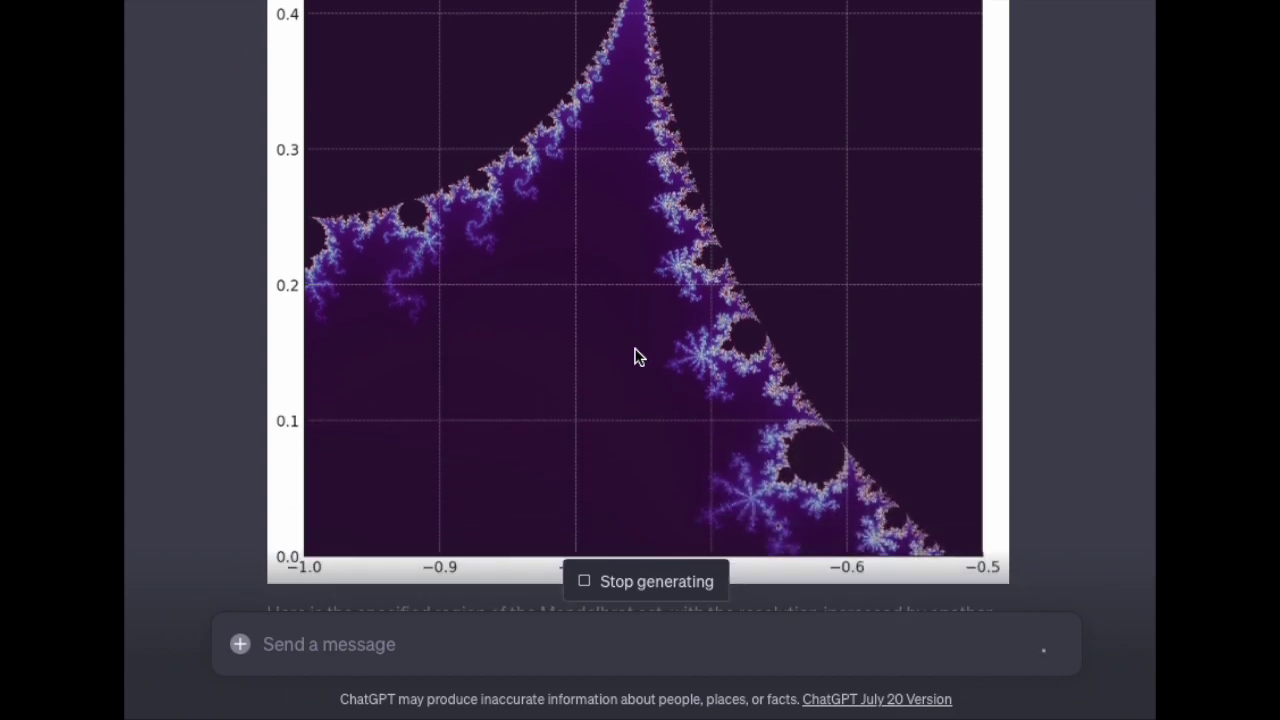
Step: Review the zoomed-in Mandelbrot plot and send "Well done -- thanks for your help exploring a variety of fractals!"
scroll(639, 357, "up", 2)
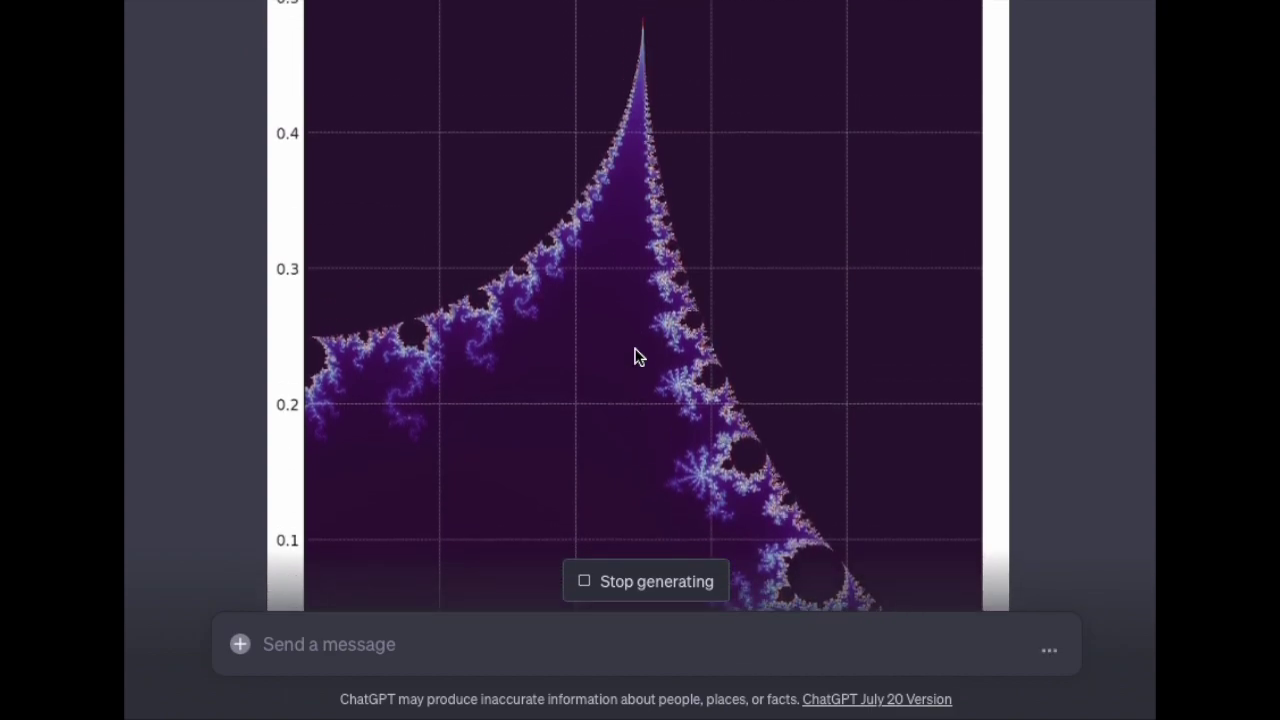
scroll(634, 357, "down", 5)
type("W")
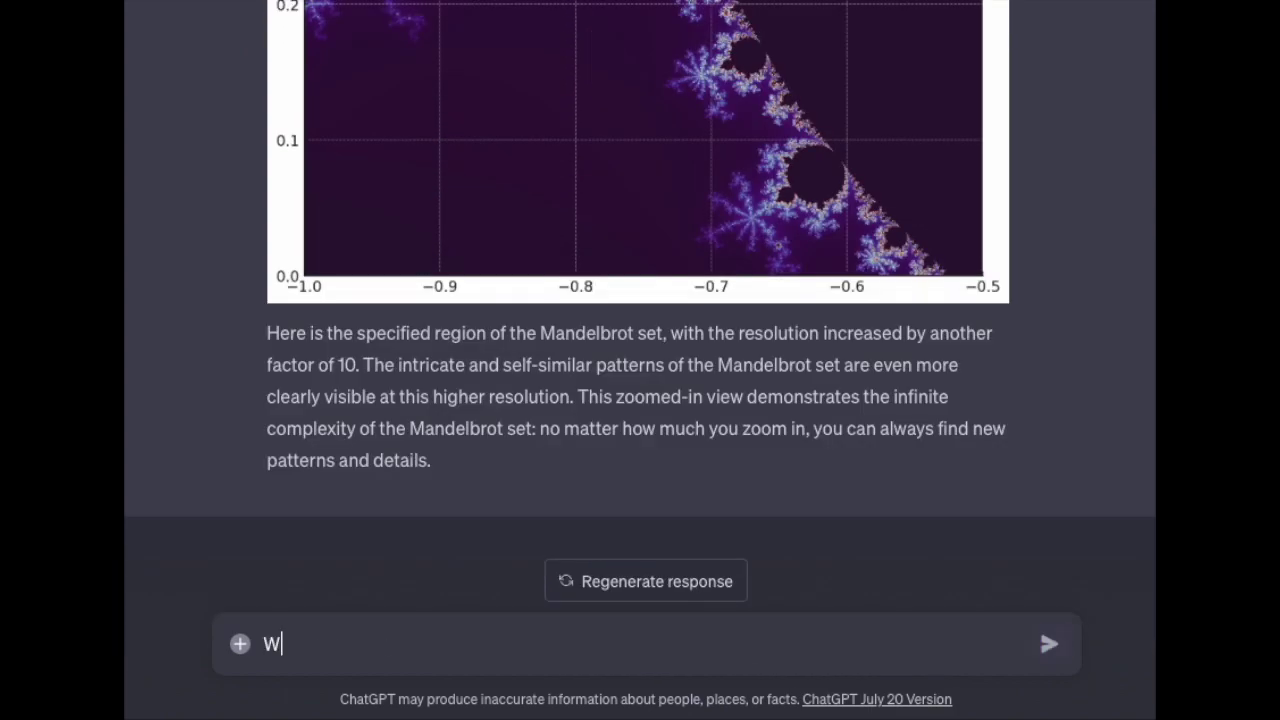
type("ell done -- thanks for your help exploring a variety of fra")
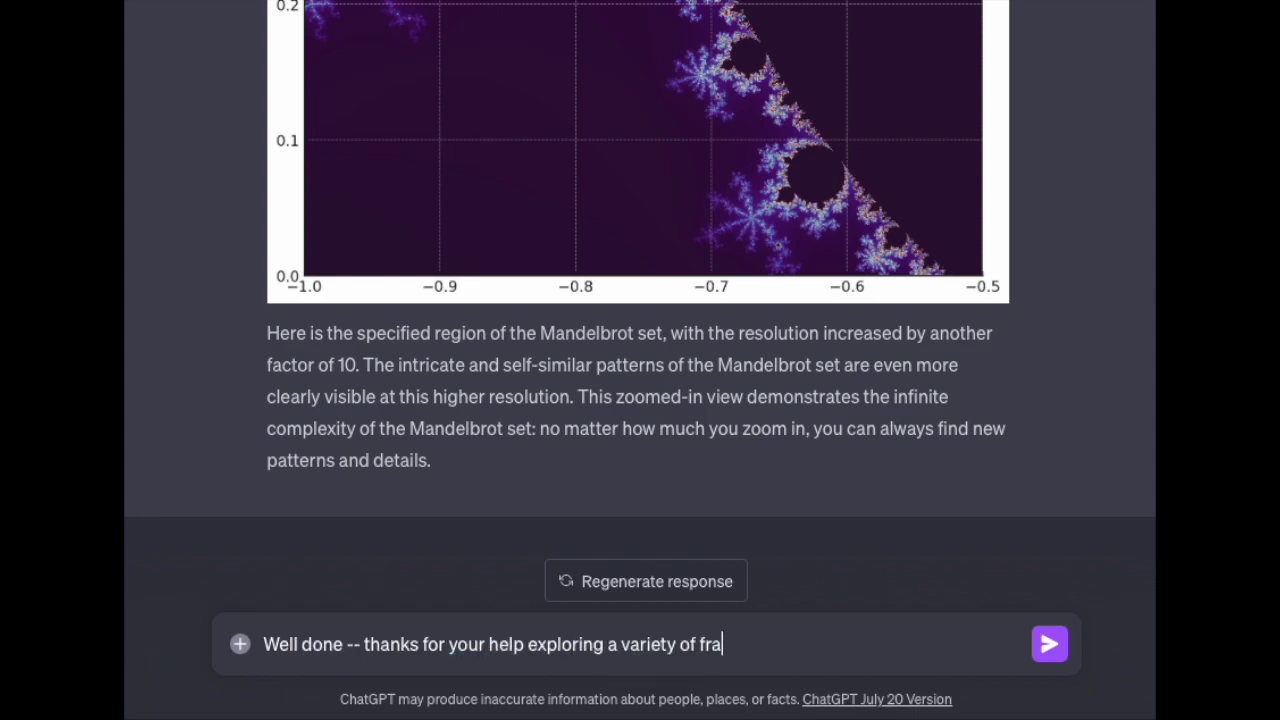
type("ctals!")
key("Return")
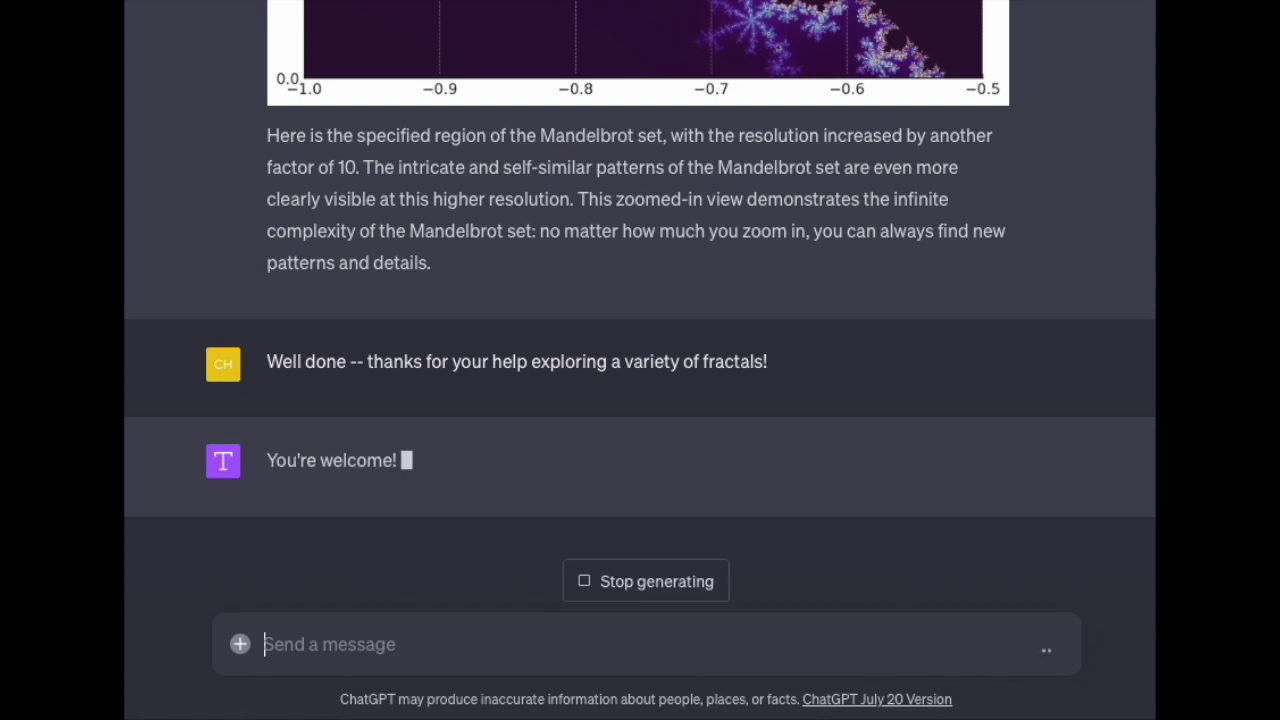